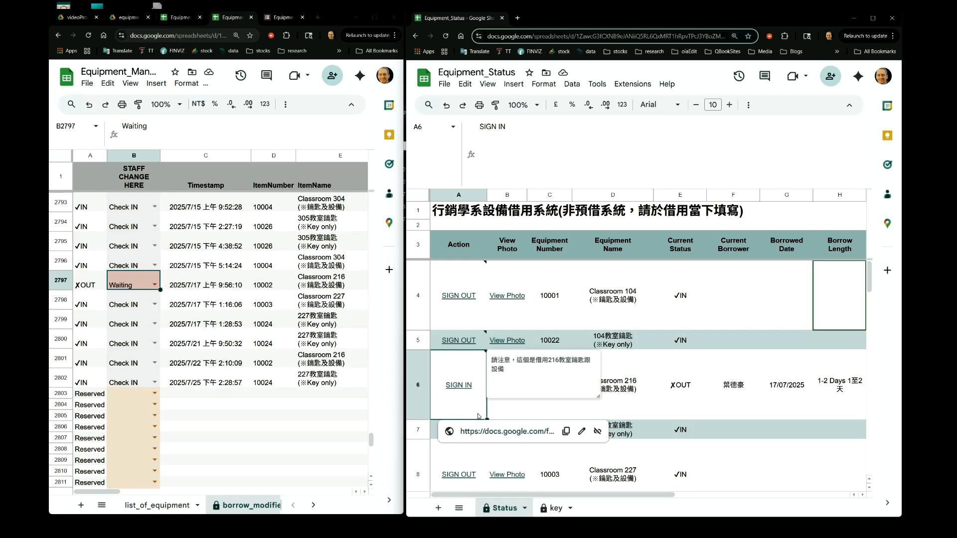
Step through the Status sheet's cells to inspect the formulas behind the Action and Current Status columns
key("Up")
key("Up")
key("Up")
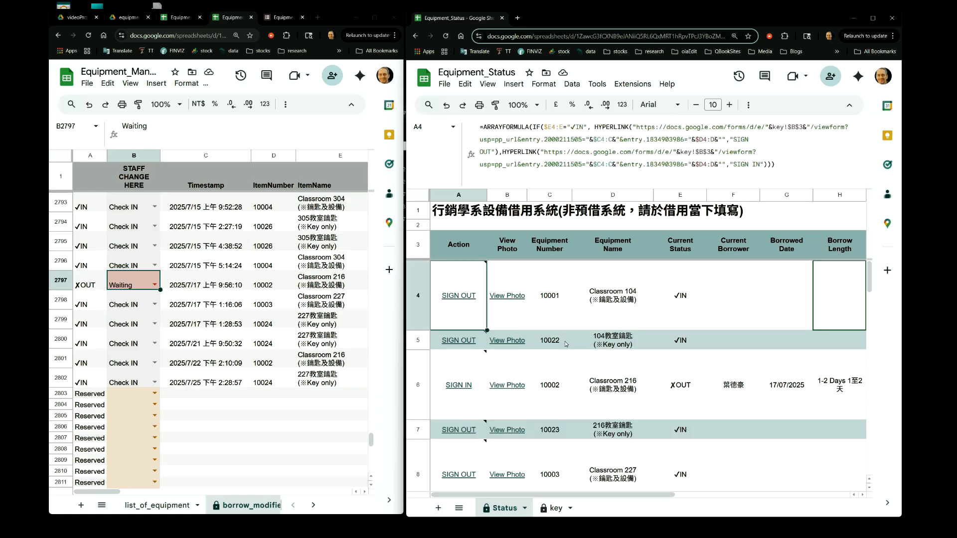
key("Down")
key("Down")
key("Down")
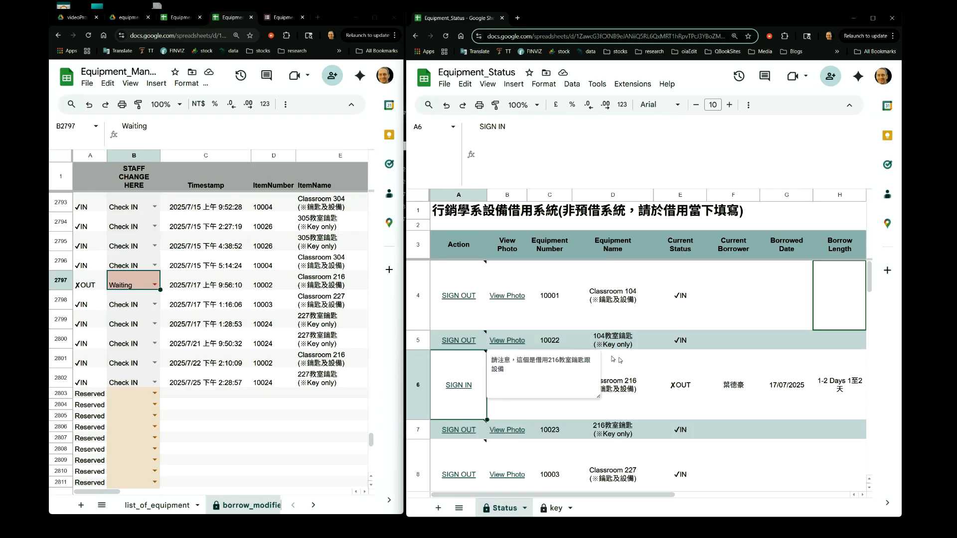
key("Right")
key("Right")
key("Right")
key("Right")
key("Right")
key("Left")
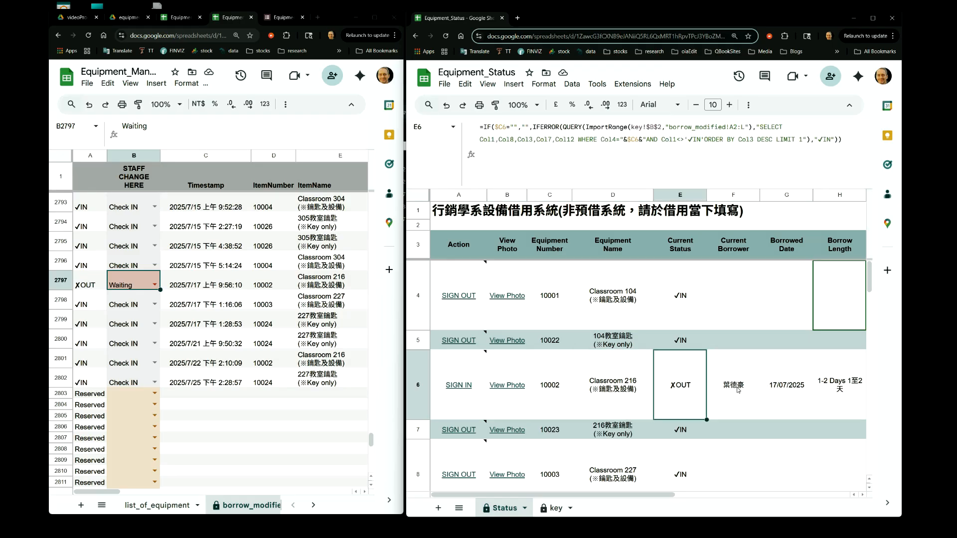
key("Left")
key("Left")
key("Left")
key("Left")
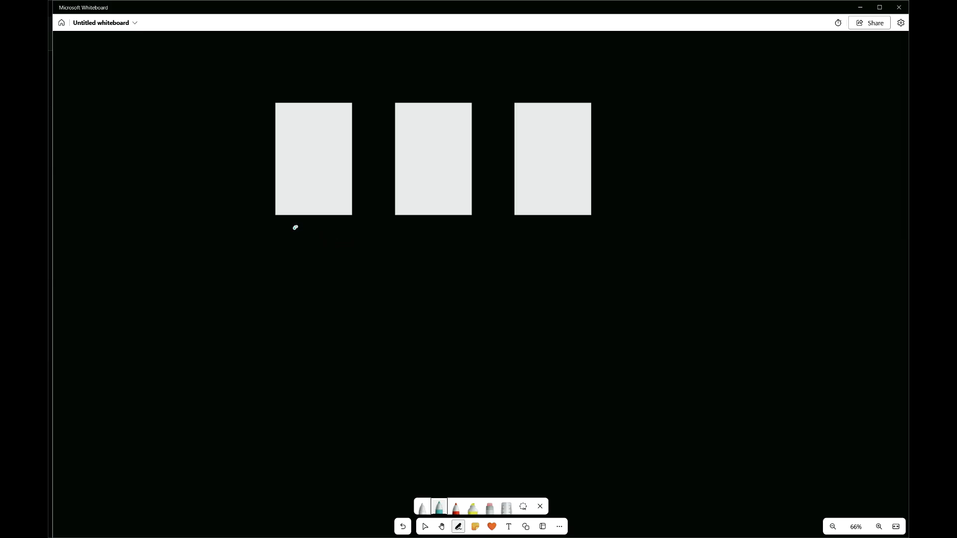
Label the three boxes on the whiteboard DB, UI and Form with the teal pen
mouse_move(295, 243)
left_mouse_down()
mouse_move(298, 225)
mouse_move(295, 243)
mouse_move(316, 227)
mouse_move(310, 240)
left_mouse_up()
mouse_move(534, 225)
left_mouse_down()
mouse_move(532, 246)
mouse_move(544, 228)
mouse_move(538, 236)
mouse_move(578, 243)
left_mouse_up()
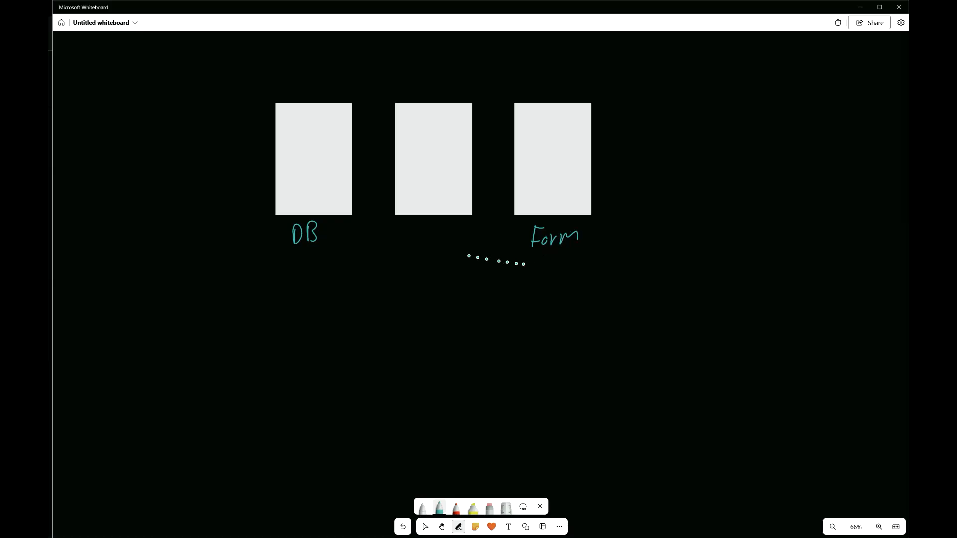
left_click_drag(415, 228, 446, 222)
mouse_move(440, 223)
left_mouse_down()
mouse_move(440, 241)
mouse_move(452, 242)
left_mouse_up()
Switch to the red pen and draw arrows from DB to UI and from Form back to DB
left_click(456, 506)
mouse_move(350, 121)
left_mouse_down()
mouse_move(391, 114)
mouse_move(405, 133)
mouse_move(396, 136)
mouse_move(440, 129)
mouse_move(444, 150)
left_mouse_up()
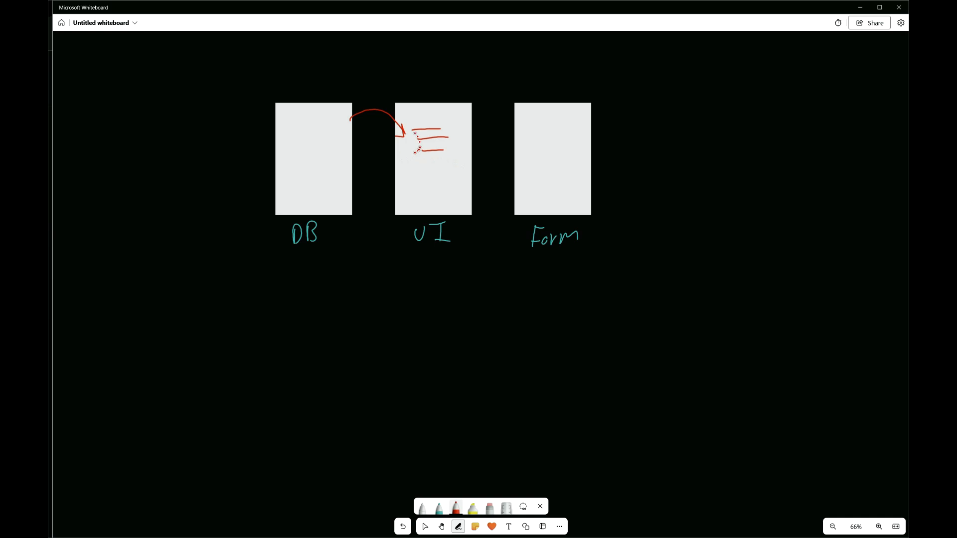
mouse_move(522, 215)
left_mouse_down()
mouse_move(506, 265)
mouse_move(417, 294)
mouse_move(357, 220)
left_mouse_up()
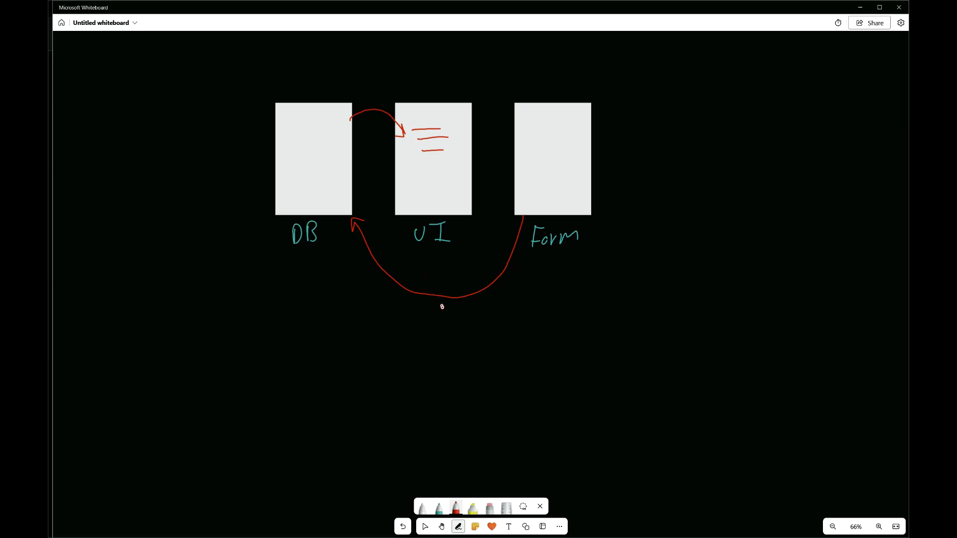
Annotate the lower arrow with in, out, ID and the upper arrow with update in red
mouse_move(439, 305)
left_mouse_down()
mouse_move(440, 331)
mouse_move(460, 332)
left_mouse_up()
left_click_drag(454, 327, 468, 325)
left_click_drag(447, 343, 455, 342)
mouse_move(452, 343)
left_mouse_down()
mouse_move(457, 356)
mouse_move(464, 338)
mouse_move(464, 354)
left_mouse_up()
mouse_move(361, 121)
left_mouse_down()
mouse_move(392, 124)
mouse_move(380, 130)
left_mouse_up()
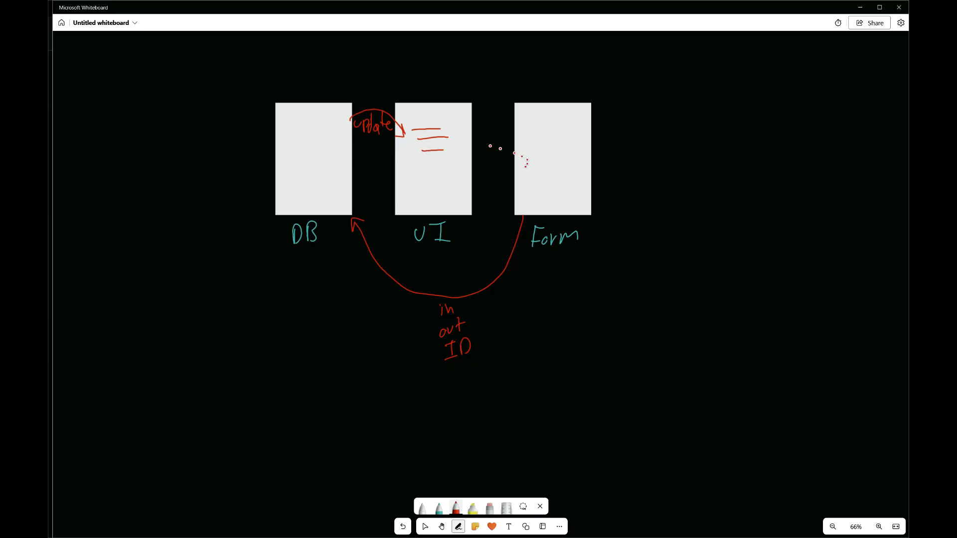
With the teal pen, draw an arrow from a button in the UI box to Form and label it Pre-fill
left_click(439, 507)
mouse_move(405, 165)
left_mouse_down()
mouse_move(451, 111)
mouse_move(501, 107)
mouse_move(503, 120)
mouse_move(496, 114)
left_mouse_up()
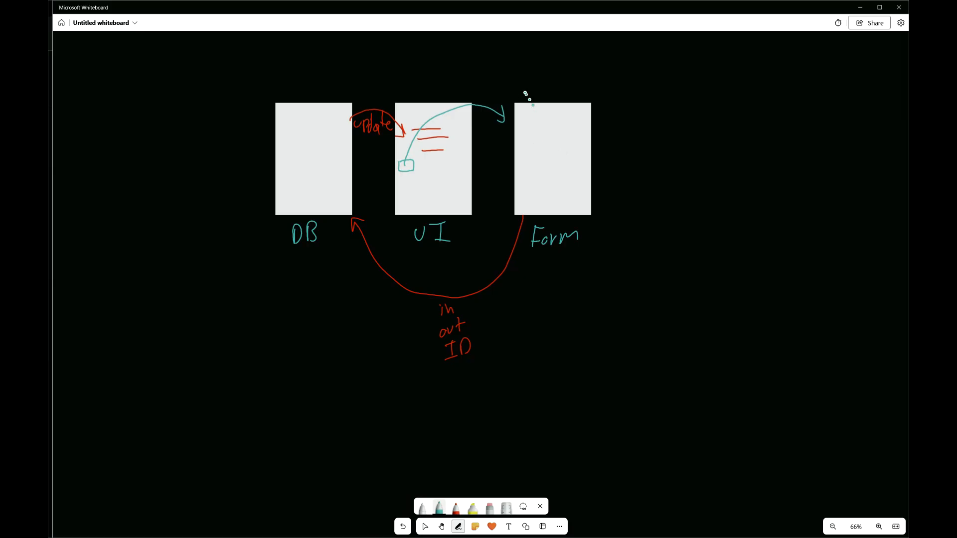
mouse_move(506, 71)
left_mouse_down()
mouse_move(509, 81)
mouse_move(543, 81)
left_mouse_up()
mouse_move(561, 63)
left_mouse_down()
mouse_move(554, 91)
mouse_move(560, 78)
left_mouse_up()
mouse_move(565, 75)
left_mouse_down()
mouse_move(564, 89)
mouse_move(577, 88)
left_mouse_up()
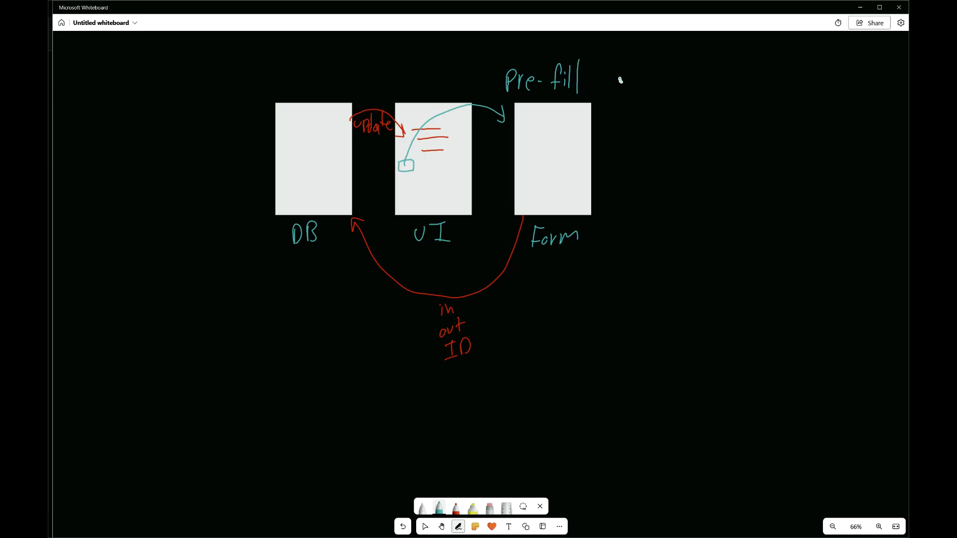
Write ID and Name beside the Pre-fill label
left_click_drag(622, 75, 638, 74)
mouse_move(630, 75)
left_mouse_down()
mouse_move(630, 91)
mouse_move(639, 91)
left_mouse_up()
mouse_move(642, 74)
left_mouse_down()
mouse_move(639, 111)
mouse_move(673, 123)
left_mouse_up()
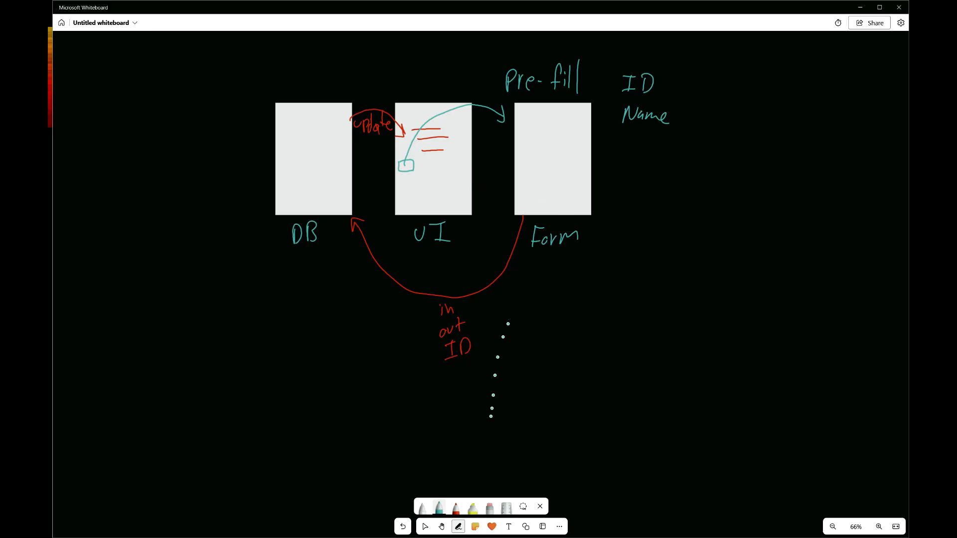
Draw a thick yellow highlighter arrow pointing at the Form box
left_click(473, 507)
mouse_move(597, 185)
left_mouse_down()
mouse_move(618, 164)
mouse_move(604, 217)
mouse_move(654, 195)
left_mouse_up()
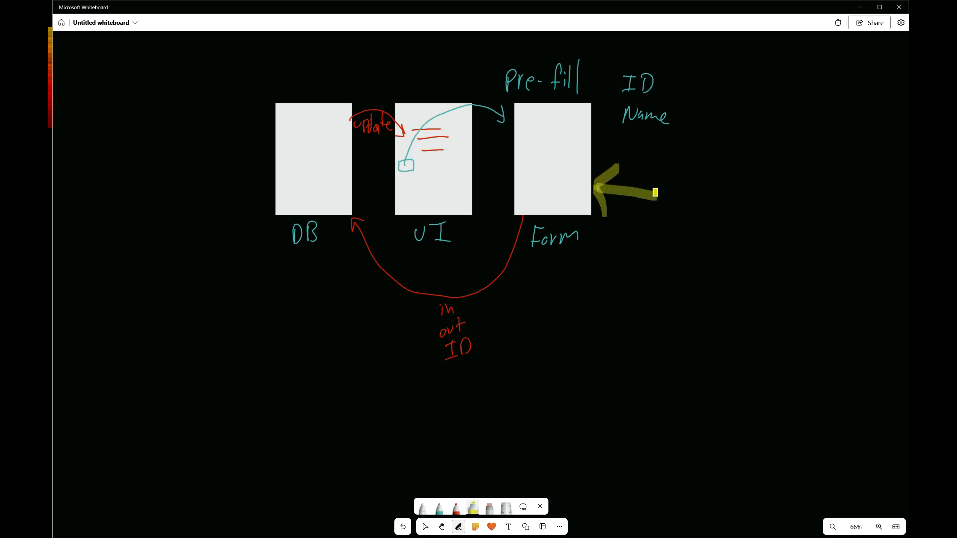
Switch to the desktop with the booking form and scroll through its questions and sections
key("ctrl+super+Right")
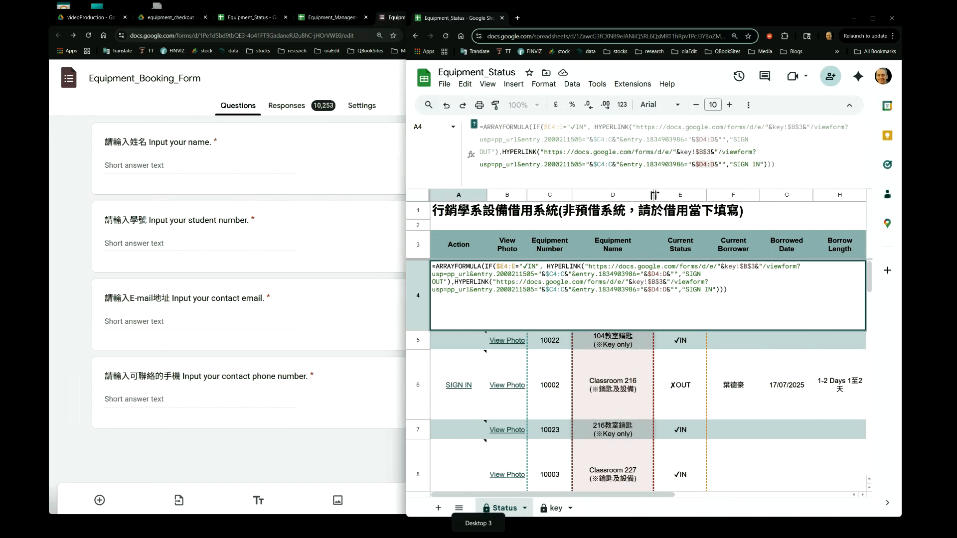
left_click(256, 210)
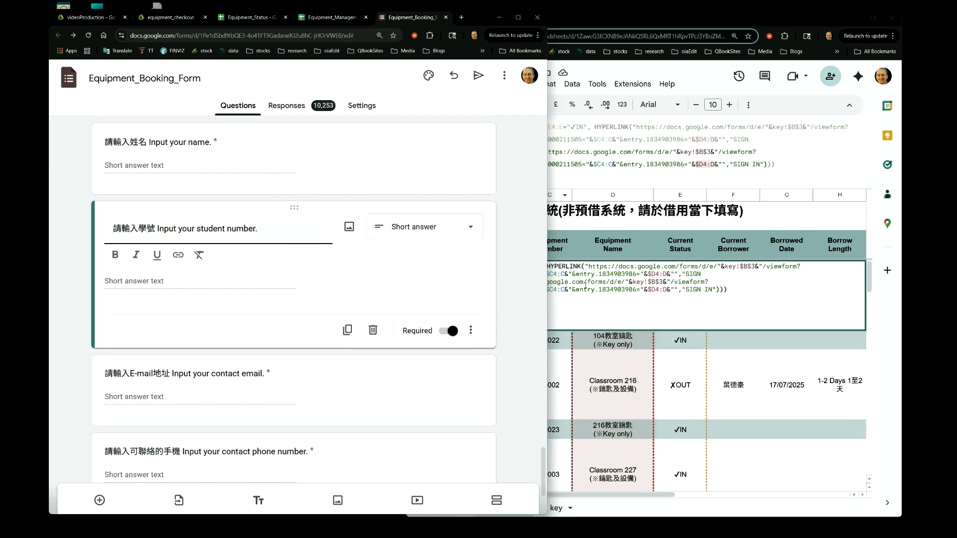
left_click_drag(540, 465, 504, 119)
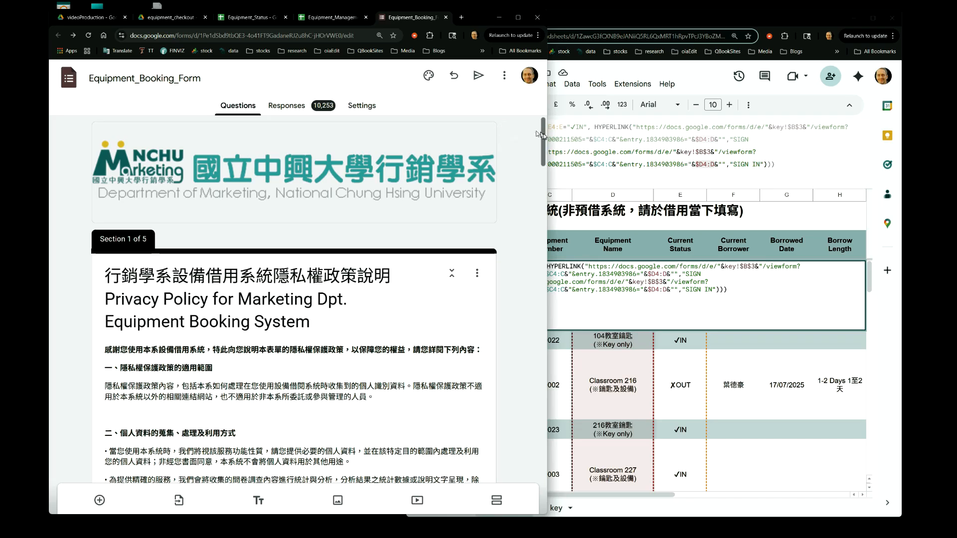
left_click_drag(545, 132, 543, 136)
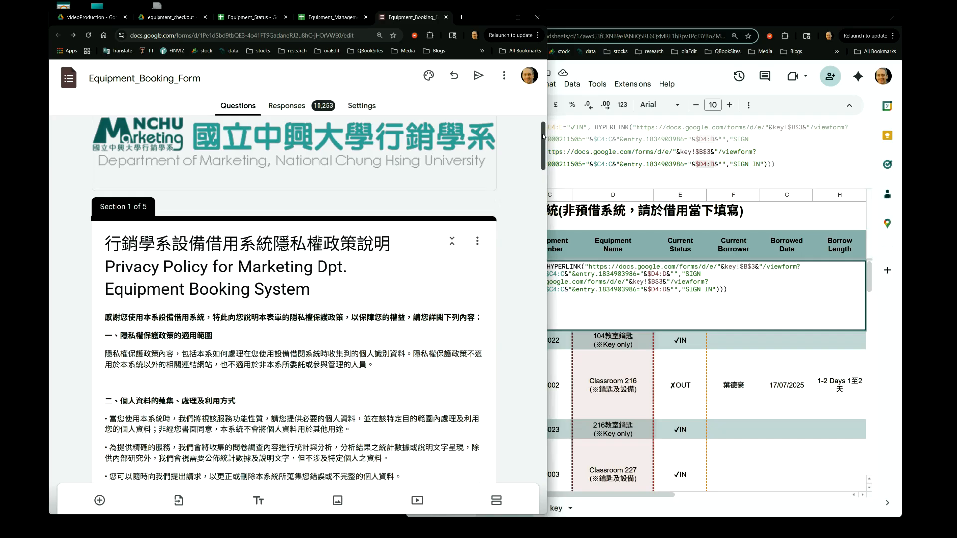
left_click_drag(543, 136, 534, 345)
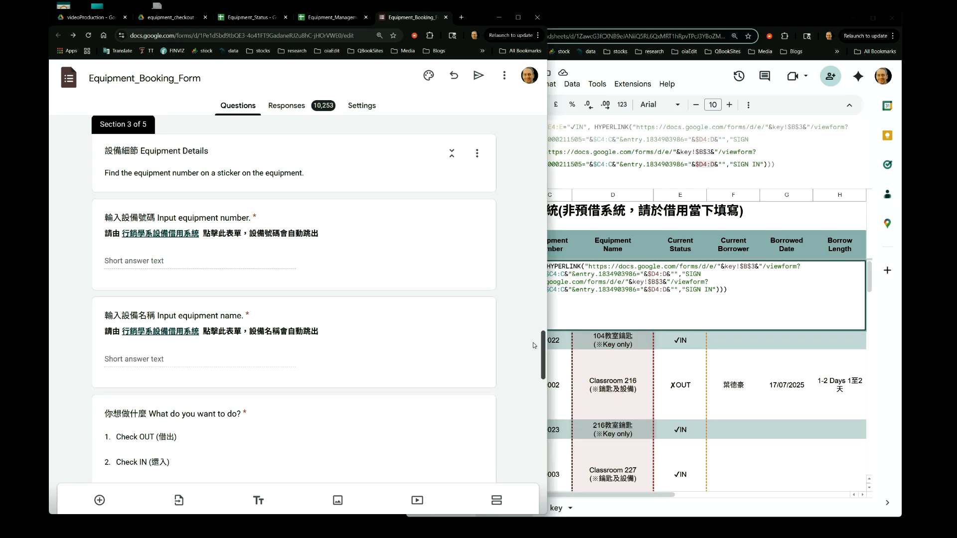
left_click_drag(534, 345, 532, 357)
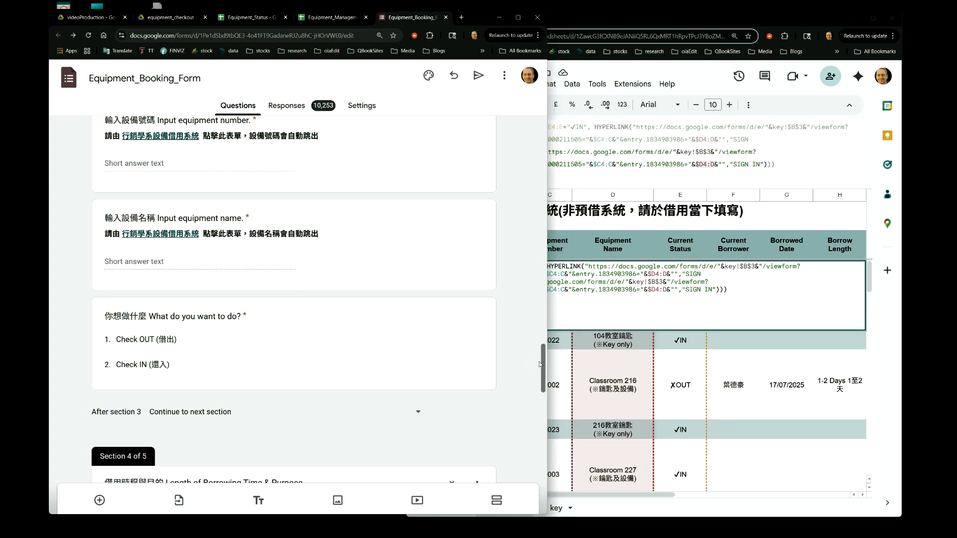
left_click_drag(543, 365, 545, 96)
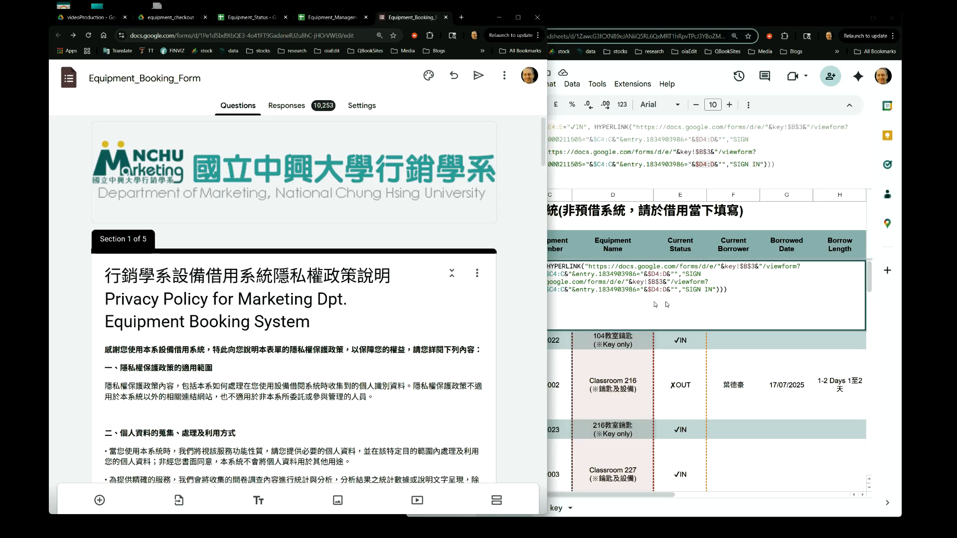
Select the borrower cell and the row 4 Action cell in the status sheet
left_click(754, 380)
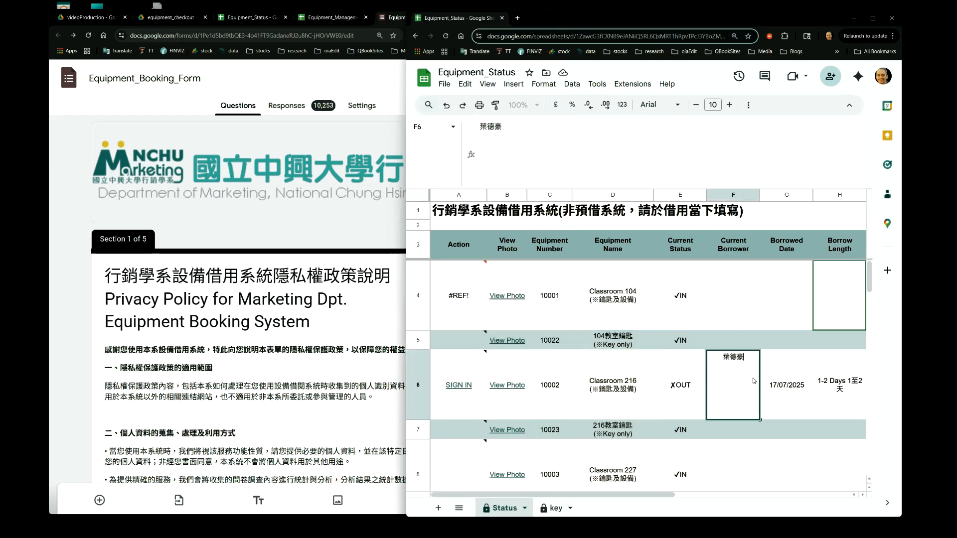
mouse_move(460, 311)
left_click(464, 314)
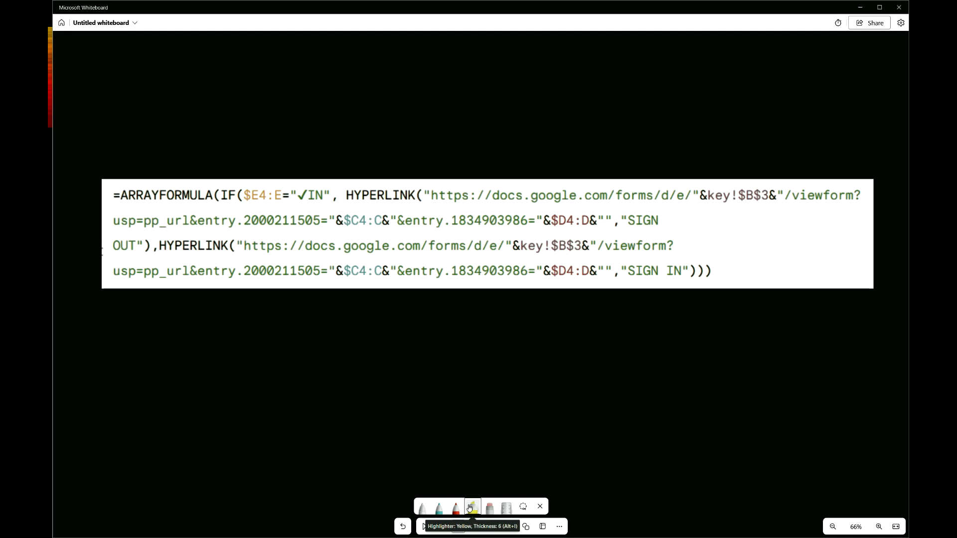
Highlight ARRAYFORMULA in the formula image with the yellow highlighter
left_click_drag(257, 221, 214, 208)
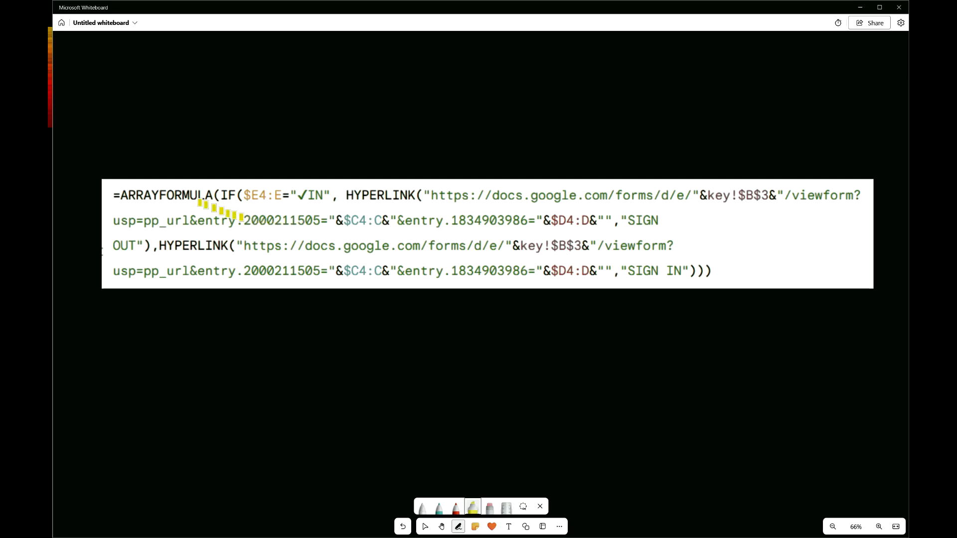
left_click_drag(123, 195, 217, 195)
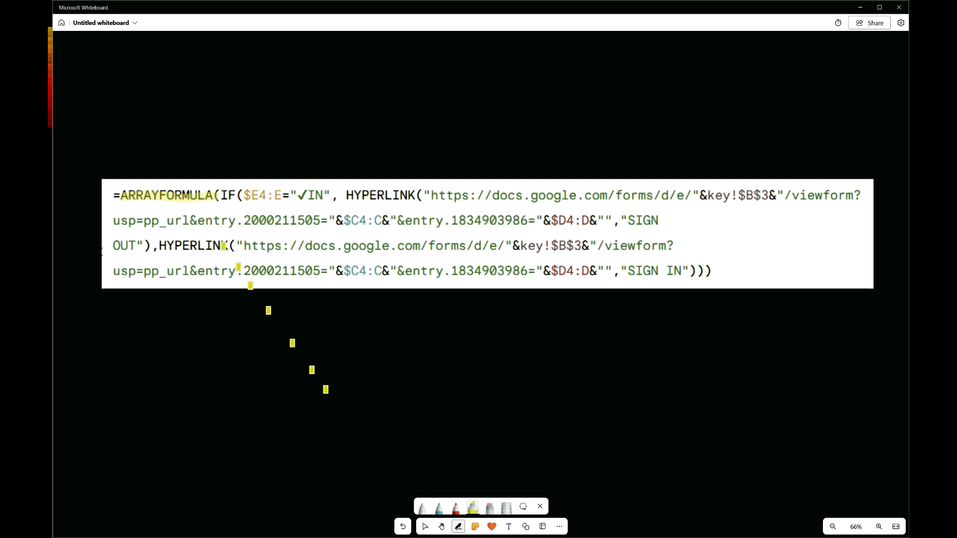
Switch to the teal pen and sketch column A with an arrow showing the formula filling down
left_click(439, 508)
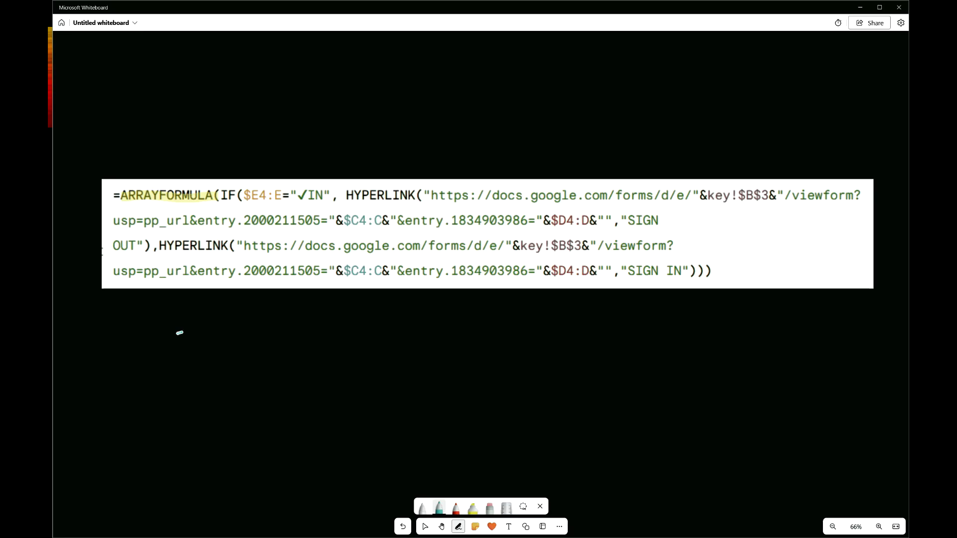
mouse_move(180, 348)
left_mouse_down()
mouse_move(187, 330)
mouse_move(194, 349)
mouse_move(181, 343)
left_mouse_up()
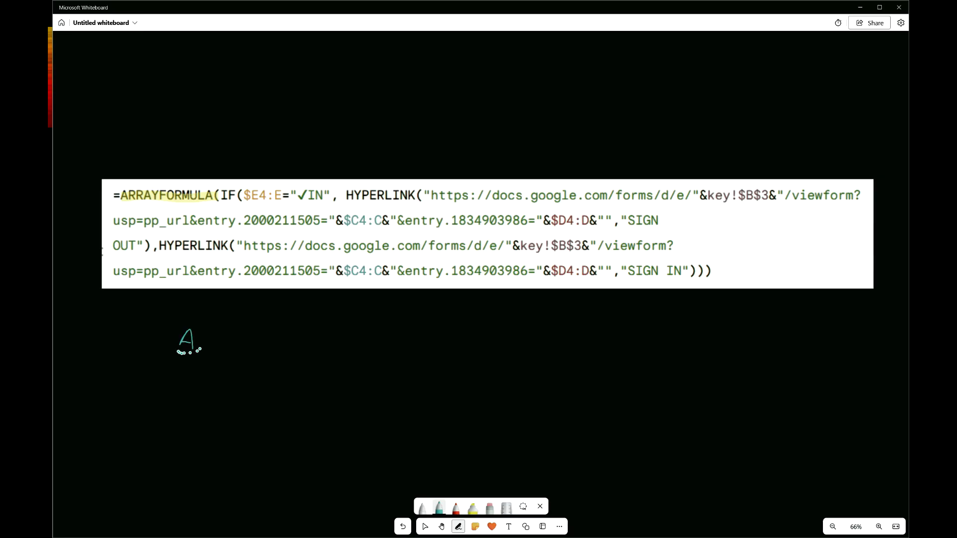
left_click_drag(165, 415, 165, 423)
left_click_drag(178, 353, 247, 352)
mouse_move(178, 369)
left_mouse_down()
mouse_move(231, 374)
mouse_move(193, 370)
mouse_move(209, 370)
left_mouse_up()
mouse_move(216, 365)
left_mouse_down()
mouse_move(222, 370)
mouse_move(203, 369)
mouse_move(188, 448)
mouse_move(199, 435)
left_mouse_up()
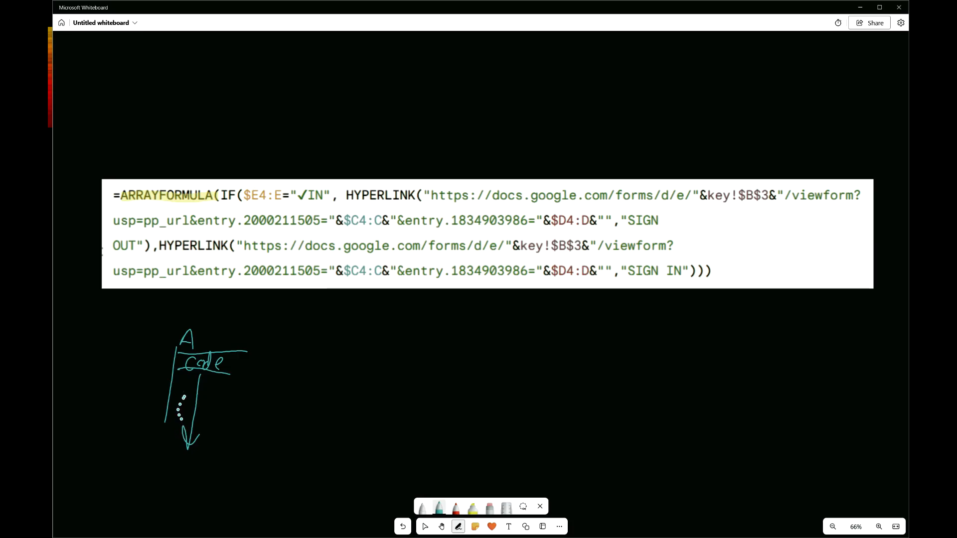
mouse_move(182, 402)
left_mouse_down()
mouse_move(208, 403)
mouse_move(202, 419)
mouse_move(206, 412)
left_mouse_up()
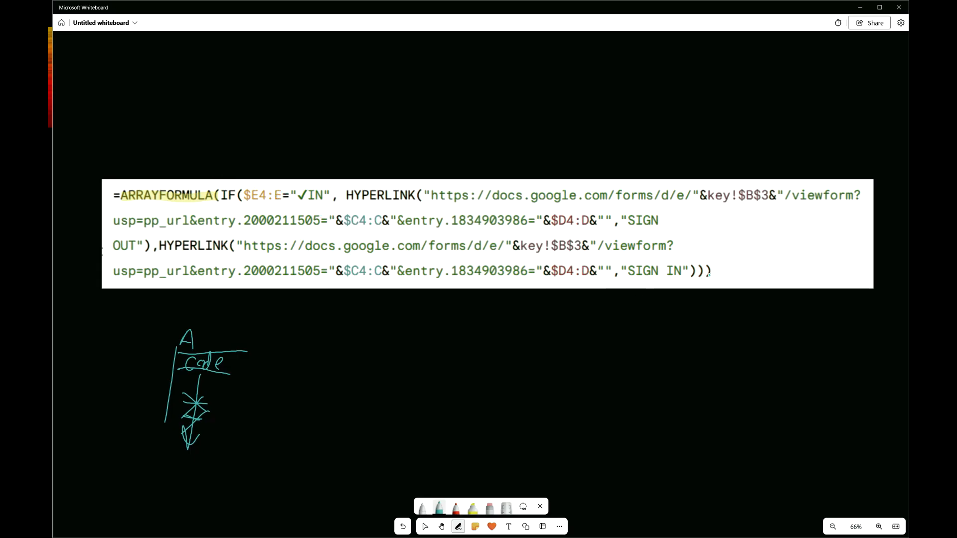
Draw pointer lines from the closing parentheses and label them Array and If
left_click_drag(710, 268, 706, 301)
mouse_move(699, 279)
left_mouse_down()
mouse_move(695, 304)
mouse_move(741, 306)
mouse_move(690, 324)
mouse_move(685, 344)
mouse_move(694, 349)
left_mouse_up()
left_click_drag(692, 345, 703, 344)
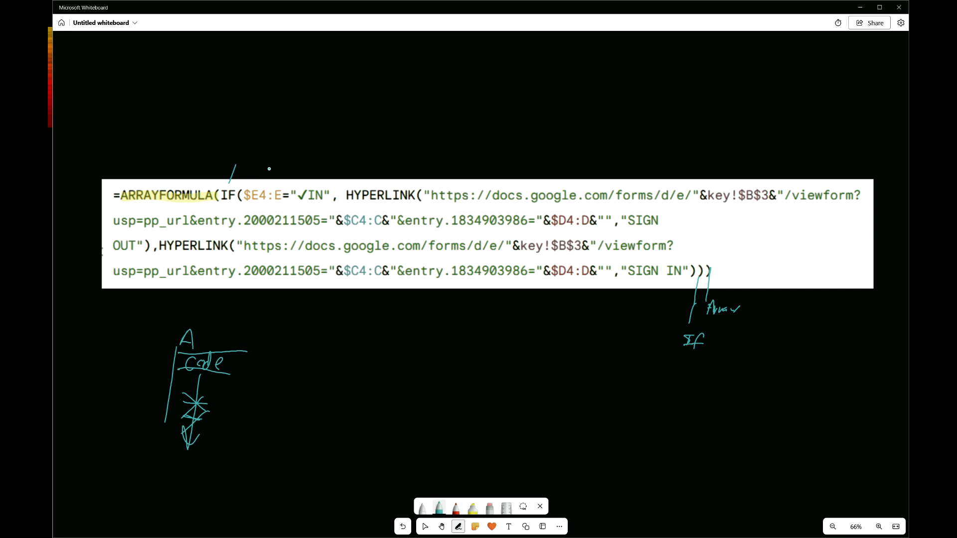
Highlight the $E4:E reference in the formula in yellow
left_click(473, 508)
left_click_drag(263, 193, 285, 194)
Switch to the status sheet and select Current Status cell E4
key("ctrl+super+Right")
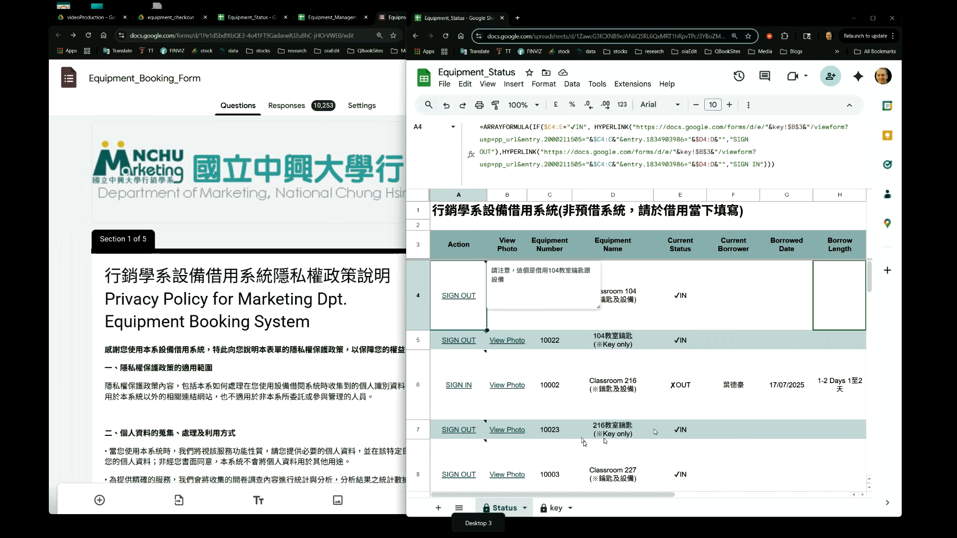
left_click(679, 295)
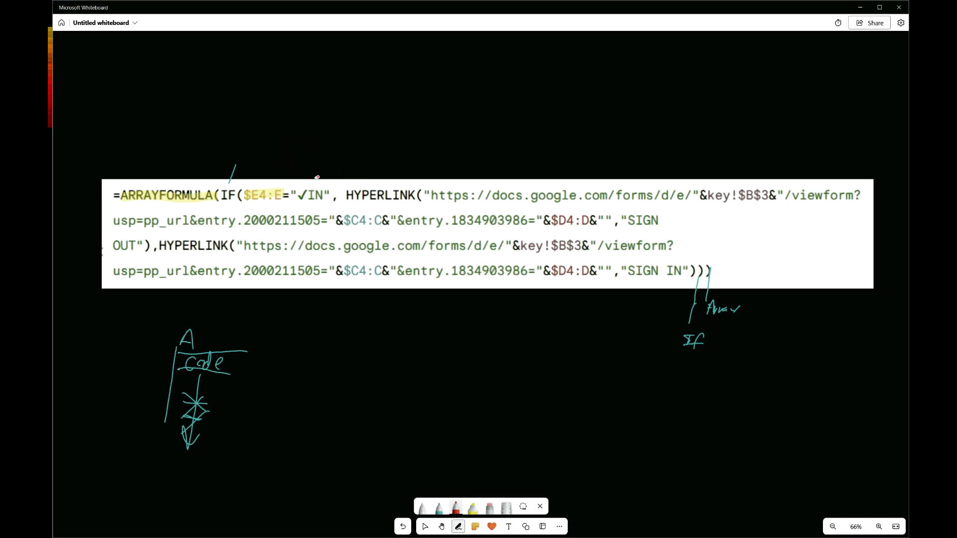
Mark the condition in red and label the sketch with column E and row 4
left_click_drag(317, 177, 328, 158)
mouse_move(278, 335)
left_mouse_down()
mouse_move(277, 348)
mouse_move(281, 335)
left_mouse_up()
left_click_drag(160, 352, 168, 367)
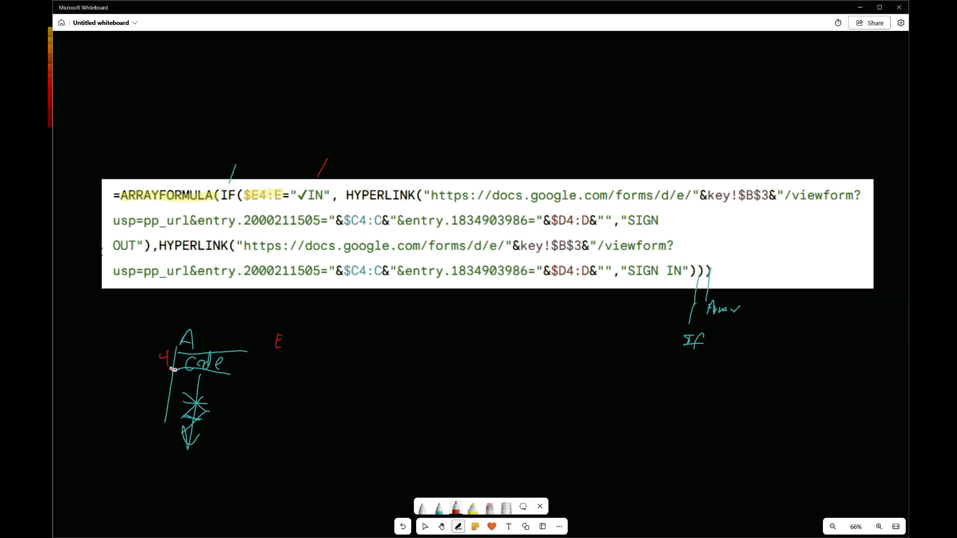
Select cell A4 in the status sheet and return to the whiteboard
key("ctrl+super+Left")
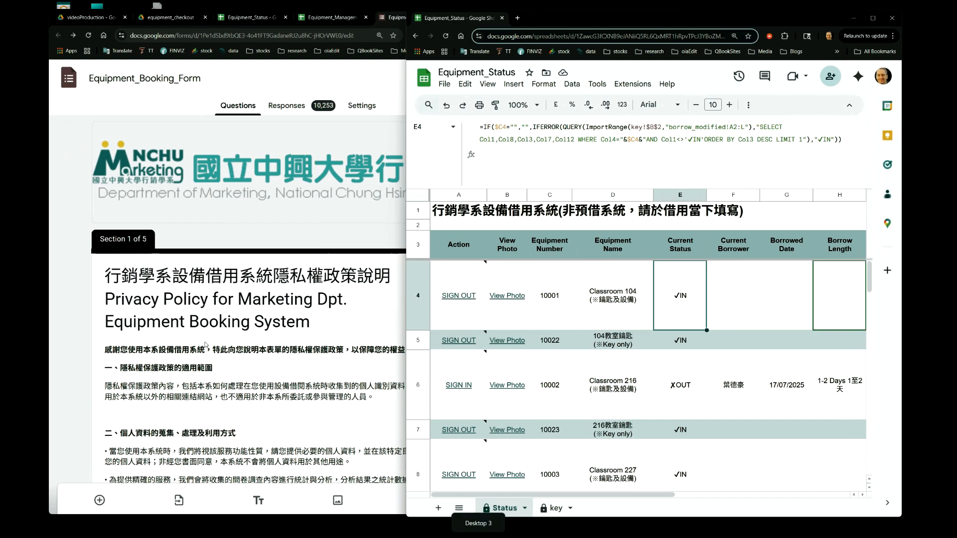
left_click(420, 296)
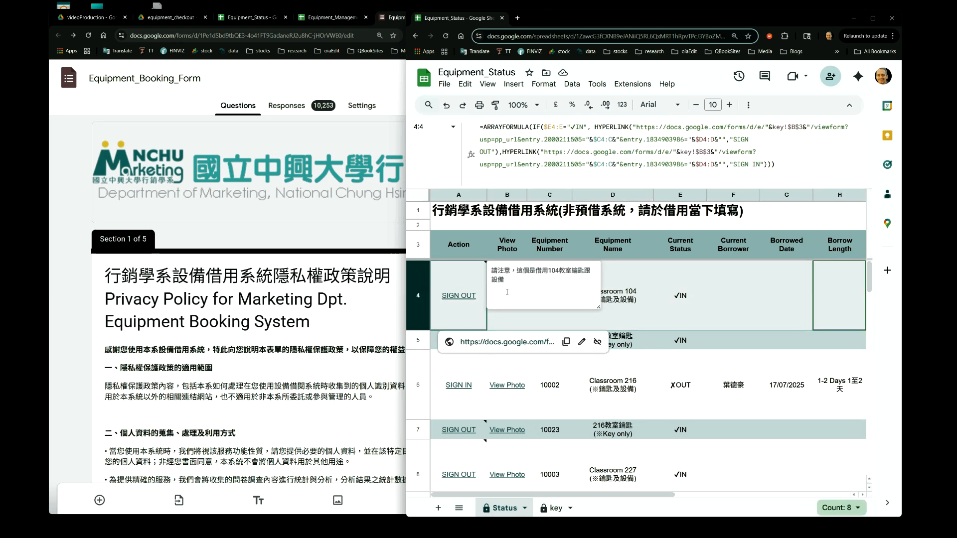
key("ctrl+super+Right")
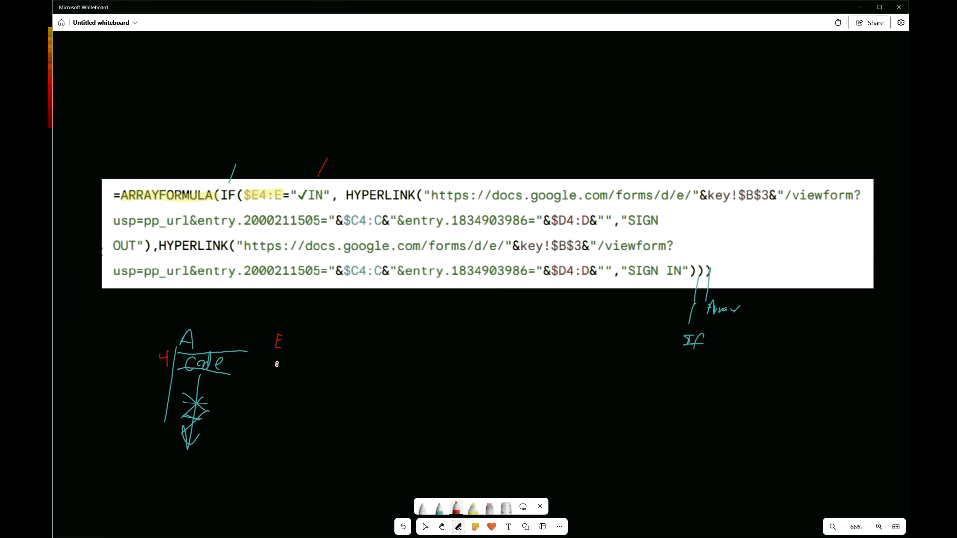
Annotate the sketch in red: arrow down column E, bracket over $E4:E, brace at row 4, and label the condition IN
mouse_move(277, 364)
left_mouse_down()
mouse_move(263, 435)
mouse_move(274, 429)
left_mouse_up()
mouse_move(249, 185)
left_mouse_down()
mouse_move(284, 182)
mouse_move(284, 192)
left_mouse_up()
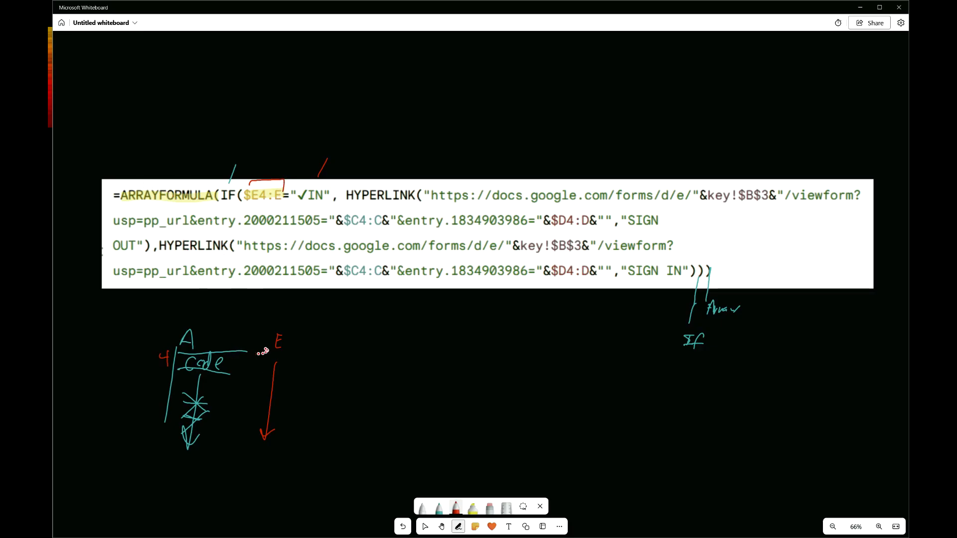
mouse_move(166, 340)
left_mouse_down()
mouse_move(153, 371)
mouse_move(151, 438)
mouse_move(161, 450)
left_mouse_up()
mouse_move(258, 399)
left_mouse_down()
mouse_move(284, 398)
mouse_move(284, 414)
mouse_move(269, 406)
mouse_move(259, 437)
left_mouse_up()
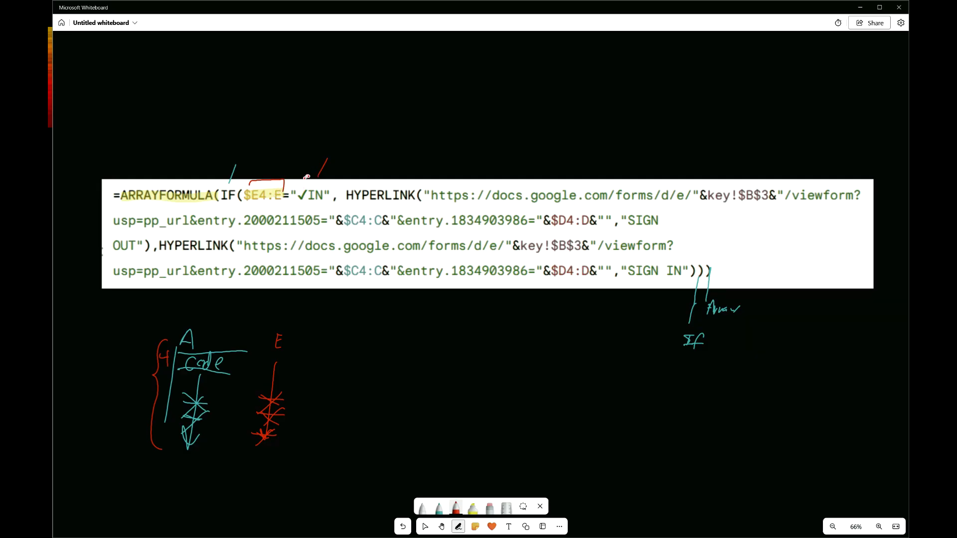
mouse_move(326, 139)
left_mouse_down()
mouse_move(333, 153)
mouse_move(356, 133)
mouse_move(349, 152)
mouse_move(355, 127)
mouse_move(341, 154)
left_mouse_up()
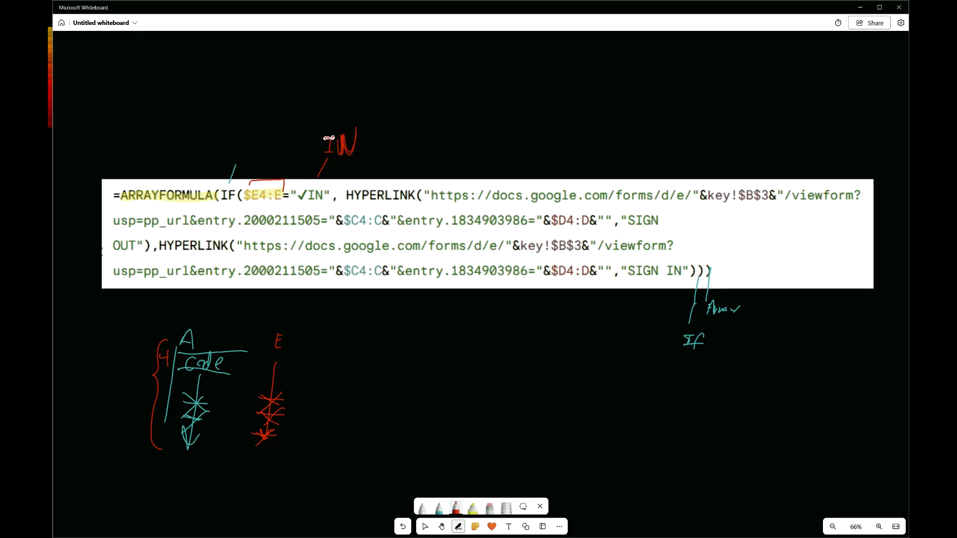
With the teal pen, bracket the first HYPERLINK, circle ✓IN and its comma, underline SIGN OUT and write SignOut
left_click(439, 507)
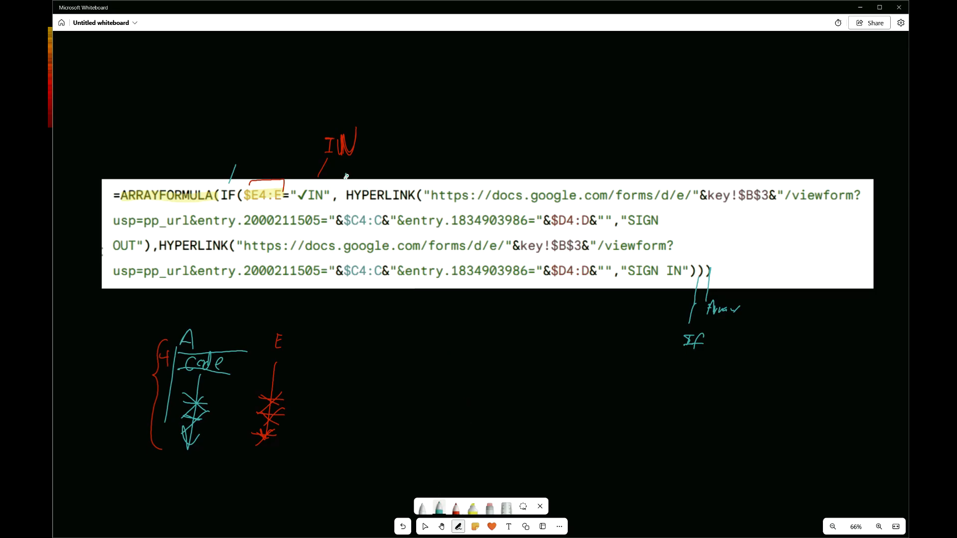
left_click_drag(358, 173, 416, 179)
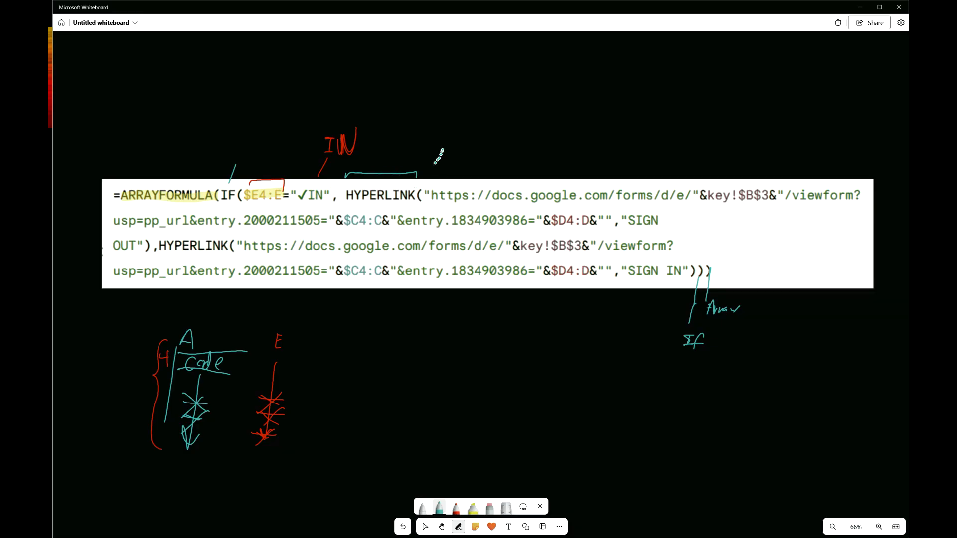
left_click_drag(437, 186, 466, 186)
left_click_drag(611, 221, 617, 223)
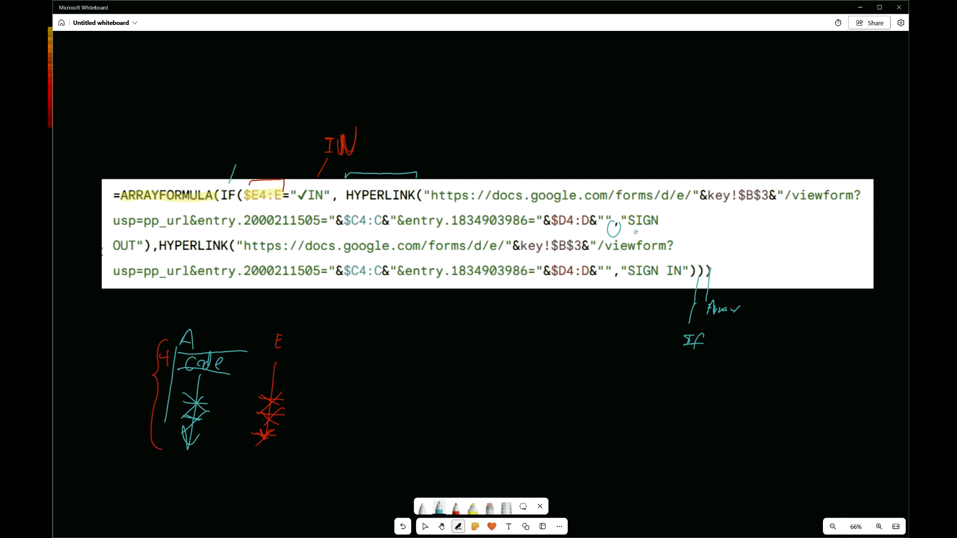
left_click_drag(628, 228, 655, 230)
left_click_drag(113, 256, 134, 254)
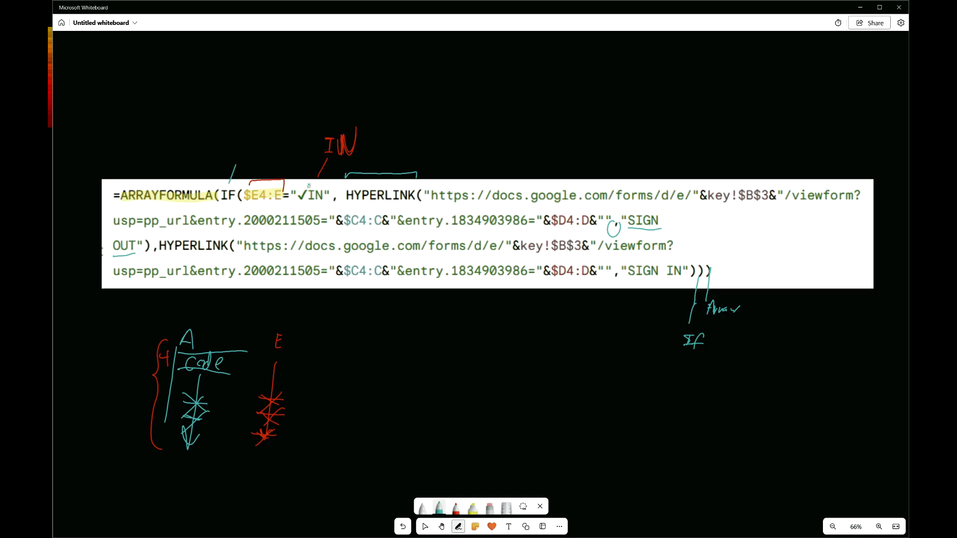
left_click_drag(304, 183, 315, 178)
mouse_move(385, 122)
left_mouse_down()
mouse_move(380, 141)
mouse_move(396, 144)
mouse_move(445, 97)
mouse_move(464, 100)
left_mouse_up()
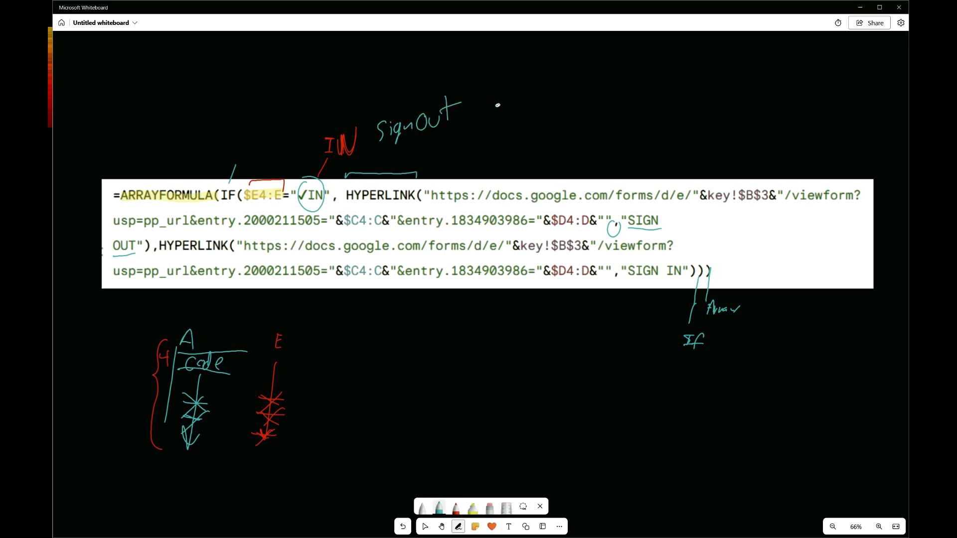
Mark the else branch in teal: circle it, label it OUT, underline SIGN IN and write SignIn
left_click_drag(150, 249, 156, 247)
mouse_move(156, 257)
left_mouse_down()
mouse_move(118, 319)
mouse_move(96, 333)
mouse_move(114, 324)
mouse_move(120, 343)
mouse_move(125, 318)
left_mouse_up()
mouse_move(607, 290)
left_mouse_down()
mouse_move(617, 275)
mouse_move(681, 277)
left_mouse_up()
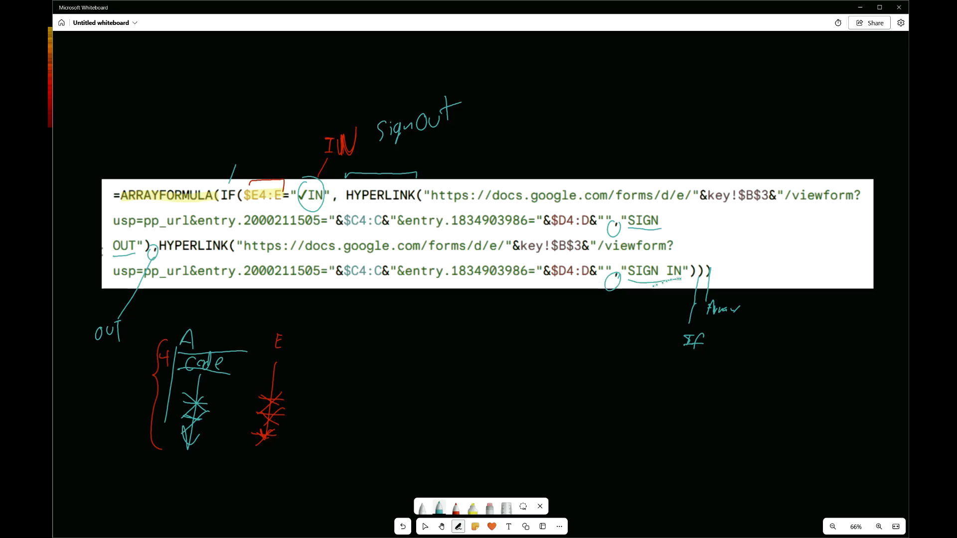
mouse_move(623, 296)
left_mouse_down()
mouse_move(560, 329)
mouse_move(560, 342)
mouse_move(572, 341)
mouse_move(569, 351)
mouse_move(589, 335)
left_mouse_up()
mouse_move(605, 340)
left_mouse_down()
mouse_move(618, 344)
mouse_move(546, 283)
left_mouse_up()
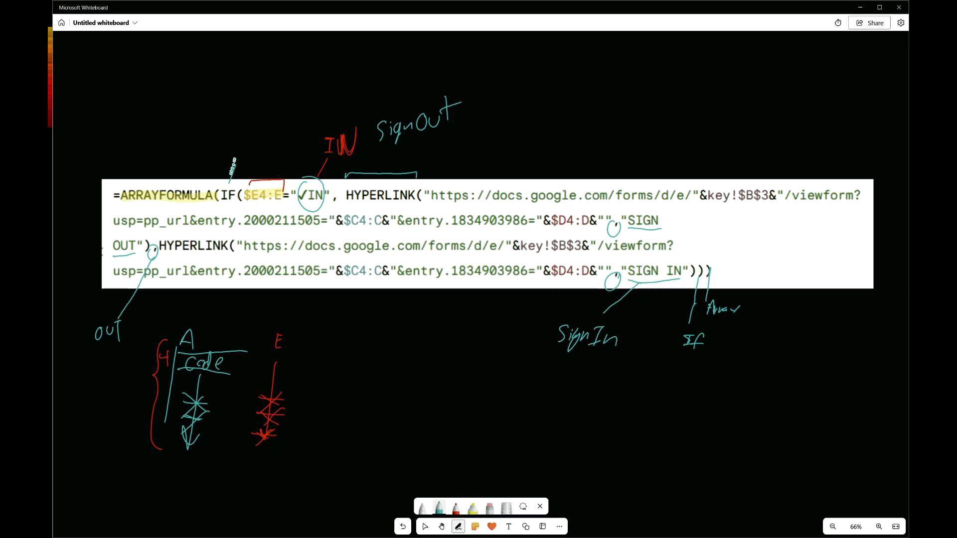
Draw a teal pointer from the IF condition and write IN/OUT above it
left_click_drag(237, 155, 240, 145)
mouse_move(234, 103)
left_mouse_down()
mouse_move(247, 101)
mouse_move(241, 116)
mouse_move(250, 115)
left_mouse_up()
mouse_move(251, 102)
left_mouse_down()
mouse_move(260, 97)
mouse_move(262, 124)
mouse_move(277, 98)
mouse_move(308, 88)
left_mouse_up()
left_click_drag(301, 89, 301, 111)
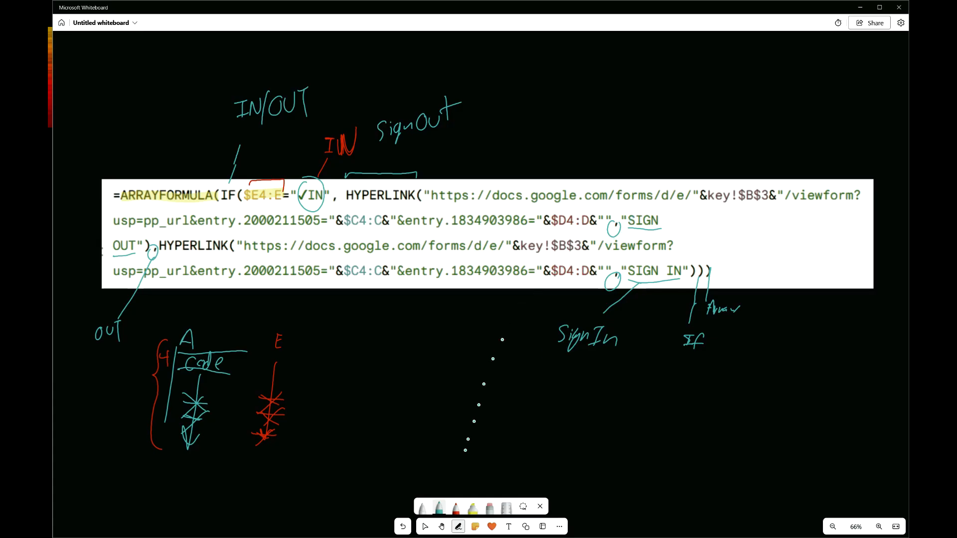
Highlight SIGN OUT, SIGN IN and the first hyperlink's URL text in yellow
left_click(473, 508)
left_click_drag(657, 219, 666, 248)
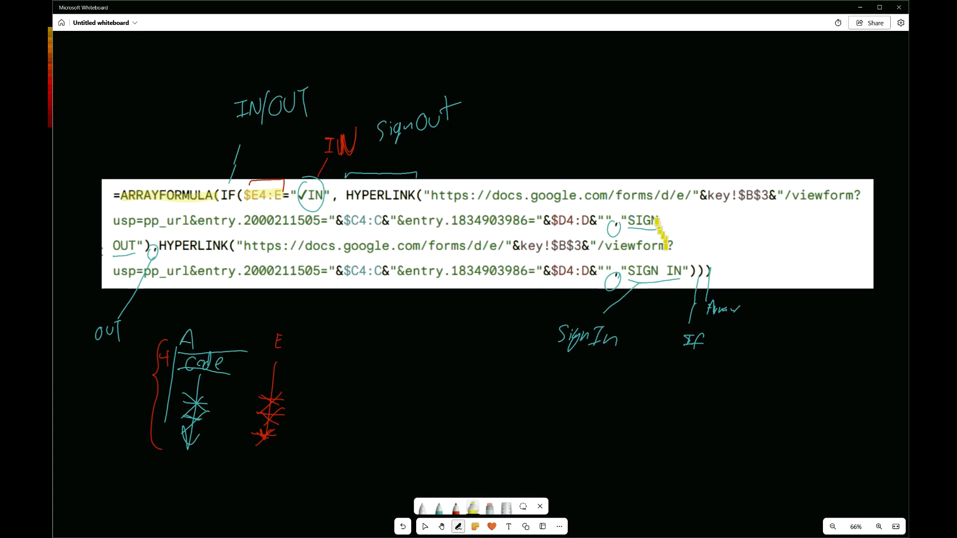
left_click_drag(628, 219, 658, 218)
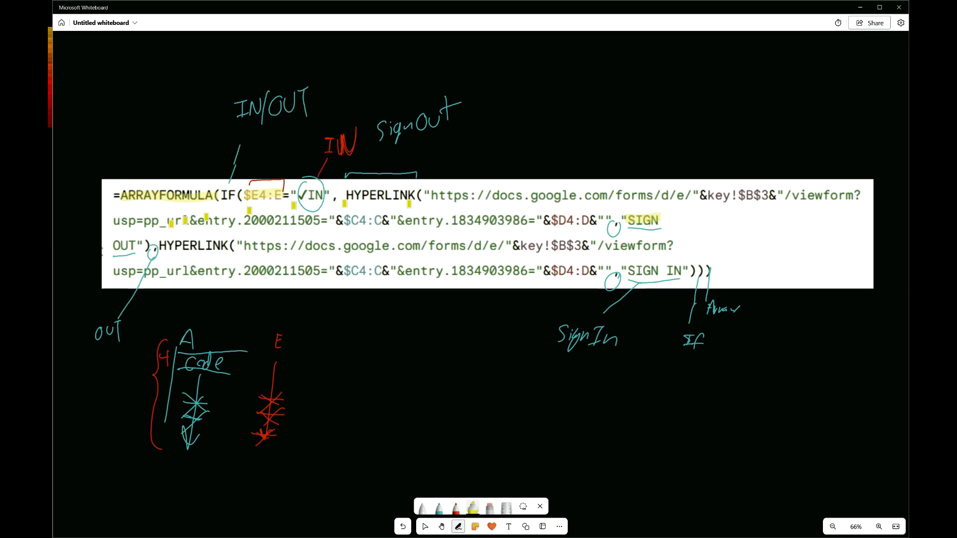
left_click_drag(114, 245, 146, 246)
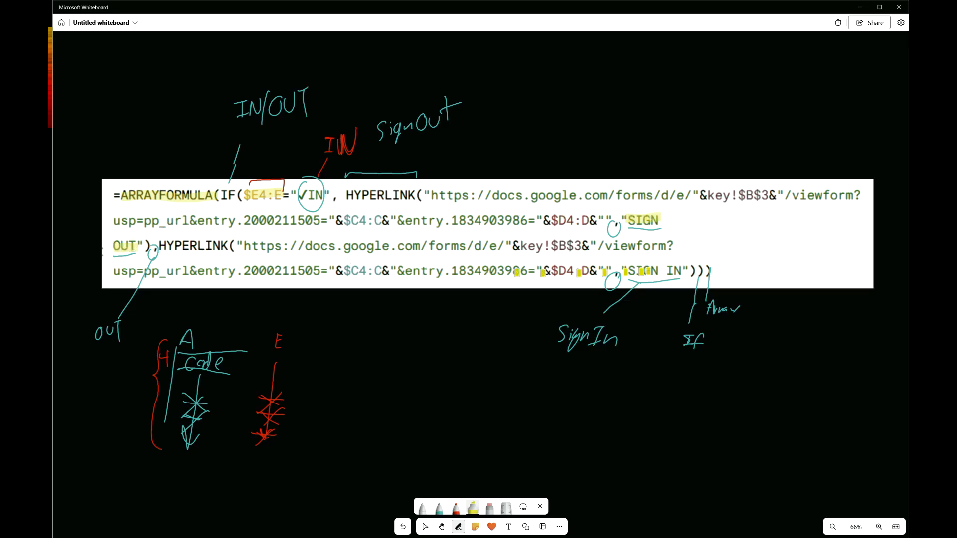
left_click_drag(627, 271, 687, 271)
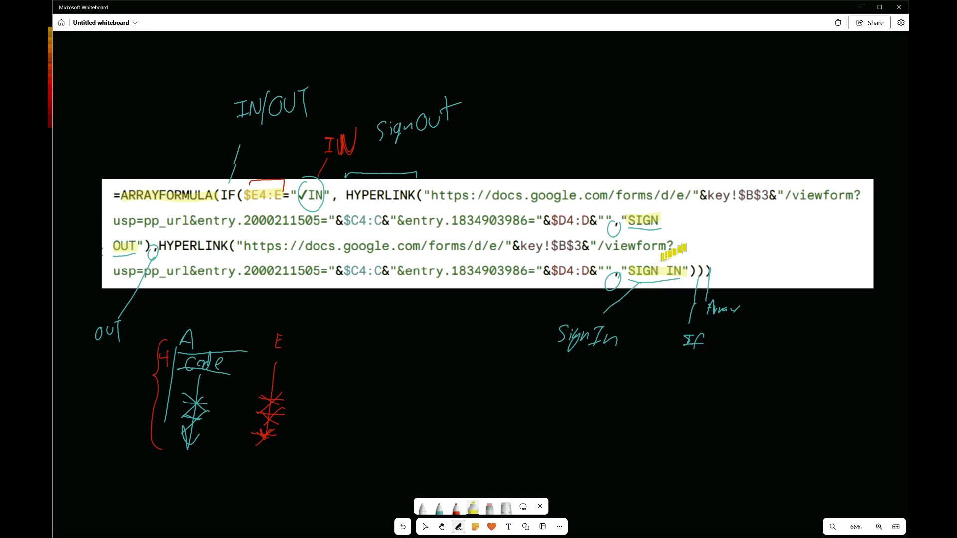
left_click_drag(435, 193, 851, 197)
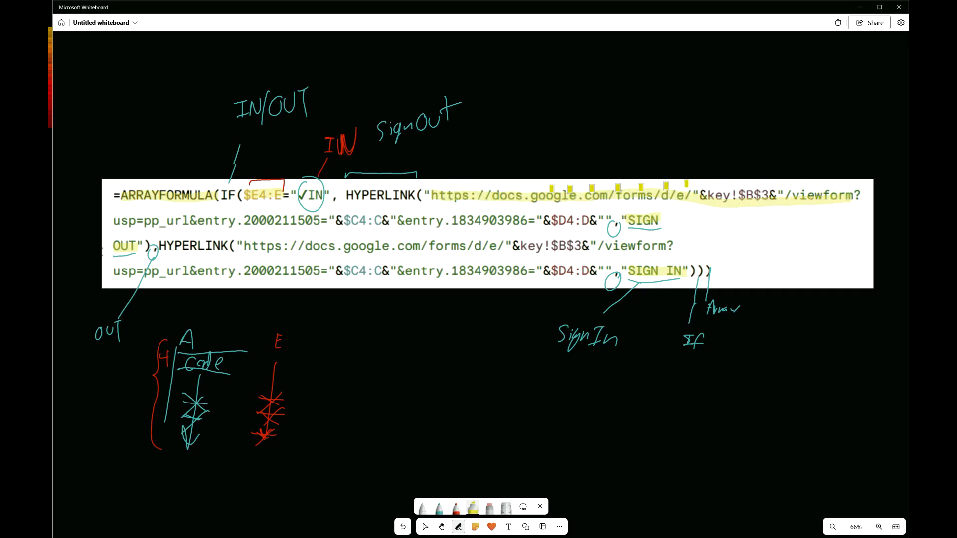
left_click_drag(157, 216, 628, 219)
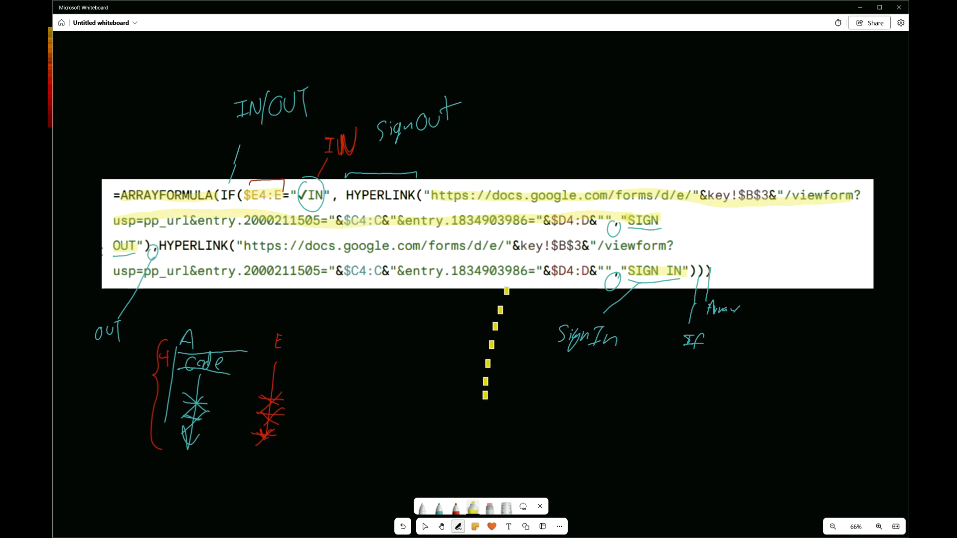
Circle the $C4 and $D4 references in the formula in red
left_click(456, 507)
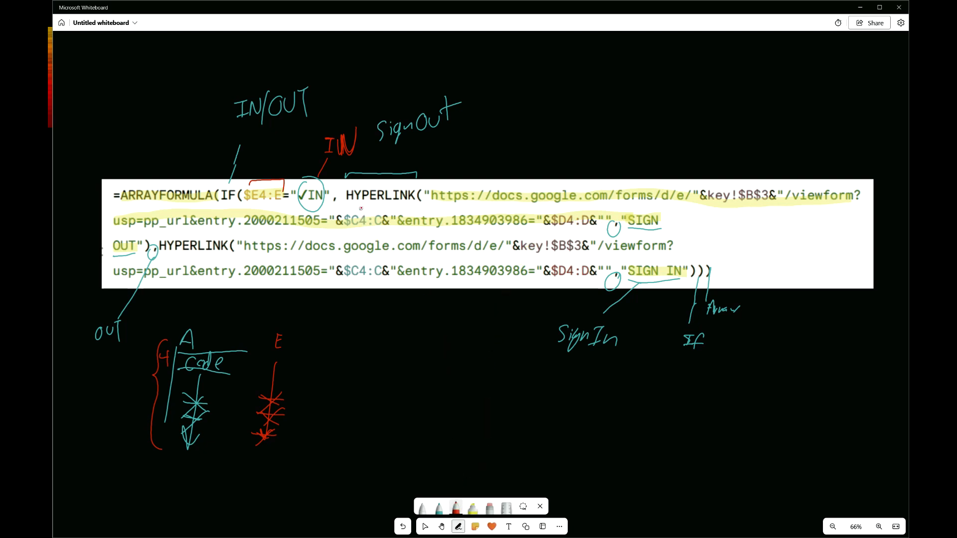
mouse_move(357, 204)
left_mouse_down()
mouse_move(335, 217)
mouse_move(347, 234)
mouse_move(372, 219)
mouse_move(361, 204)
left_mouse_up()
mouse_move(566, 210)
left_mouse_down()
mouse_move(548, 210)
mouse_move(538, 235)
mouse_move(578, 215)
left_mouse_up()
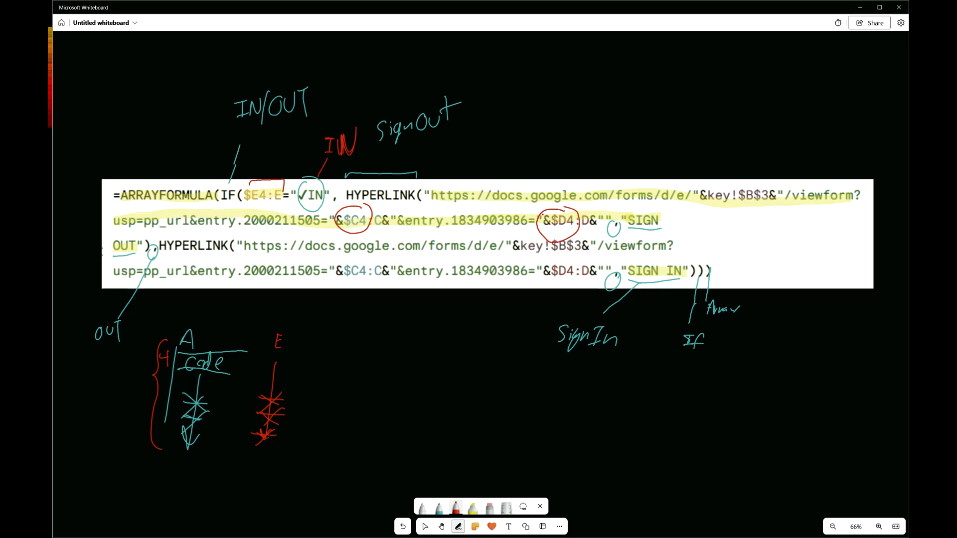
Switch to the status sheet and inspect cells C4 and D4
key("ctrl+super+Right")
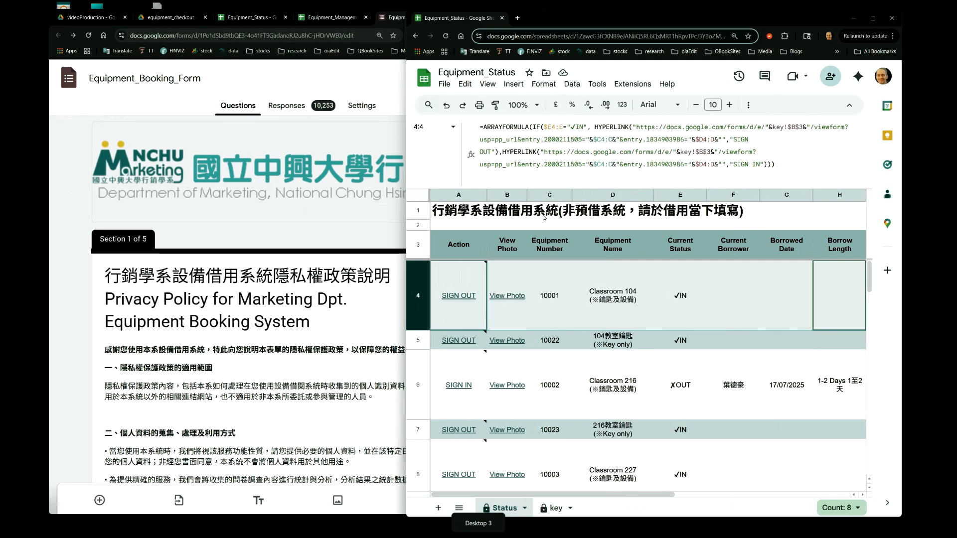
left_click(550, 308)
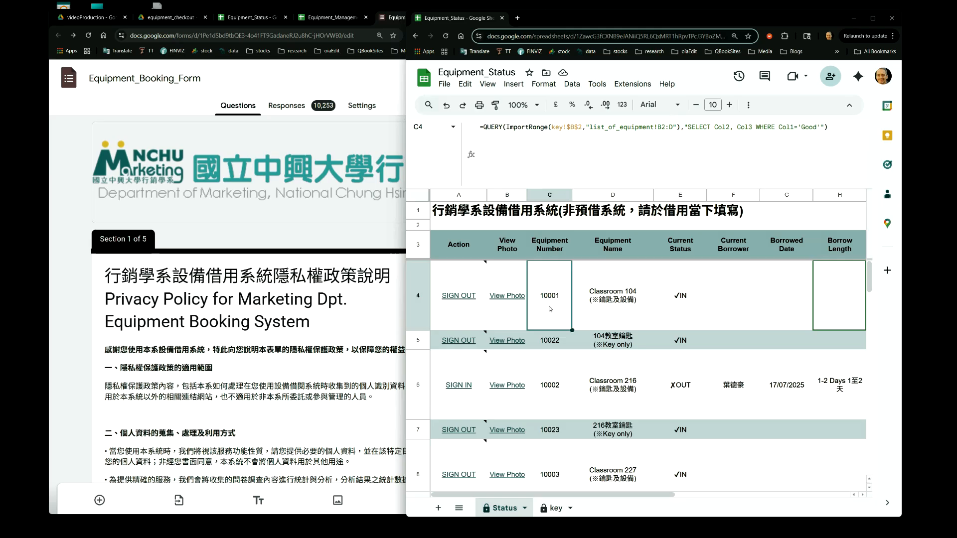
left_click(607, 303)
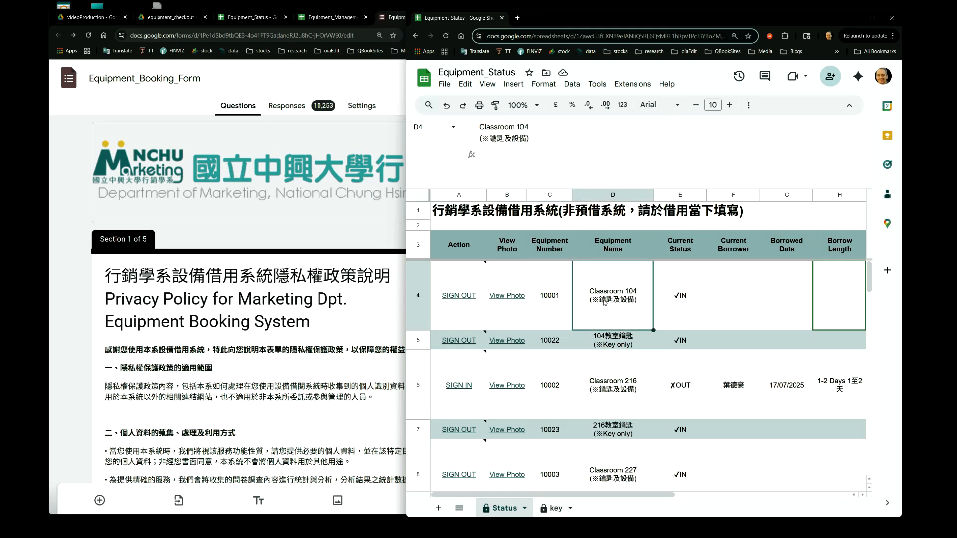
Bring the booking form forward and examine its equipment number and equipment name questions
key("ctrl+super+Right")
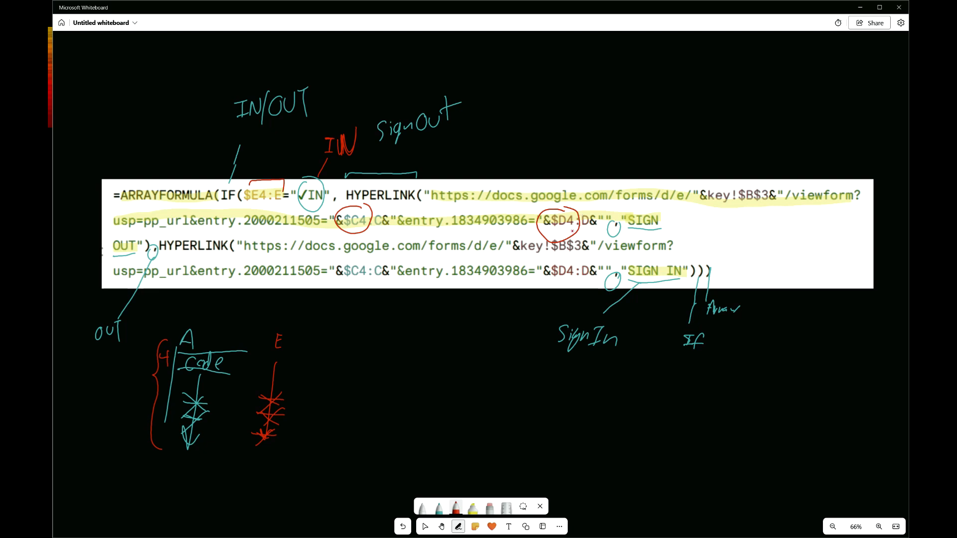
key("ctrl+super+Left")
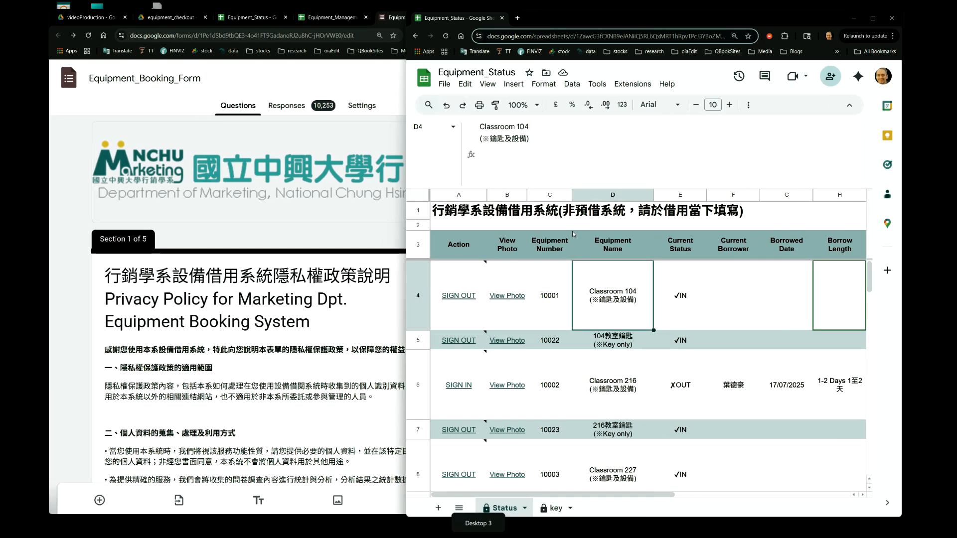
left_click(273, 242)
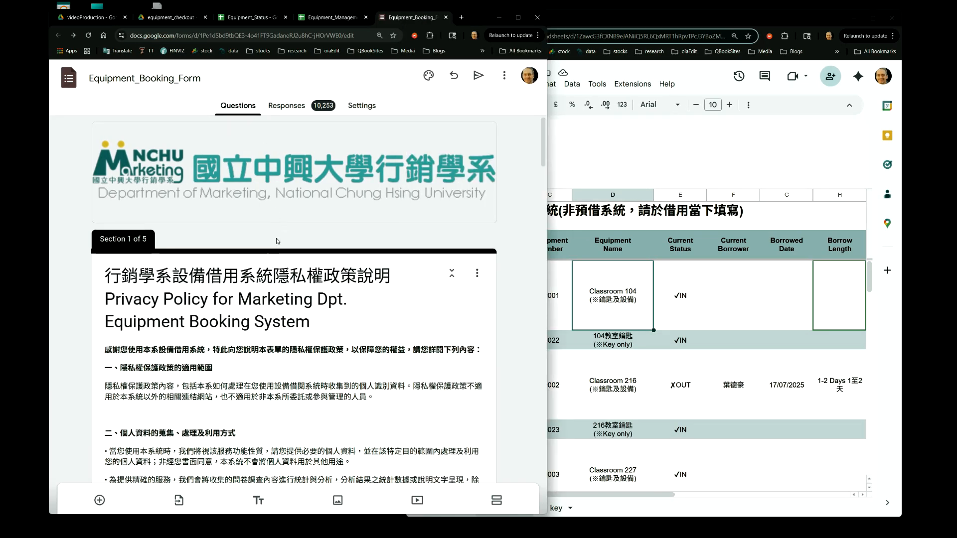
left_click_drag(545, 150, 549, 369)
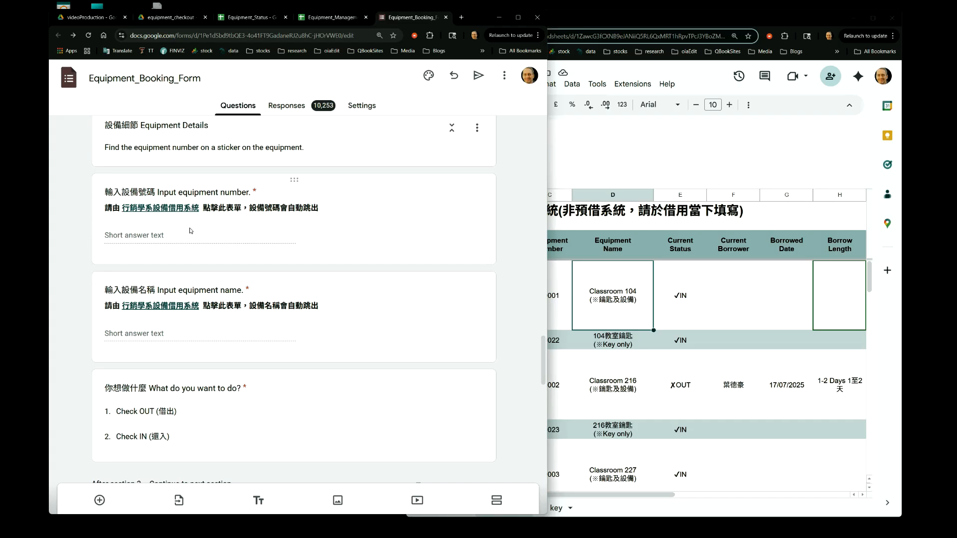
left_click(704, 154)
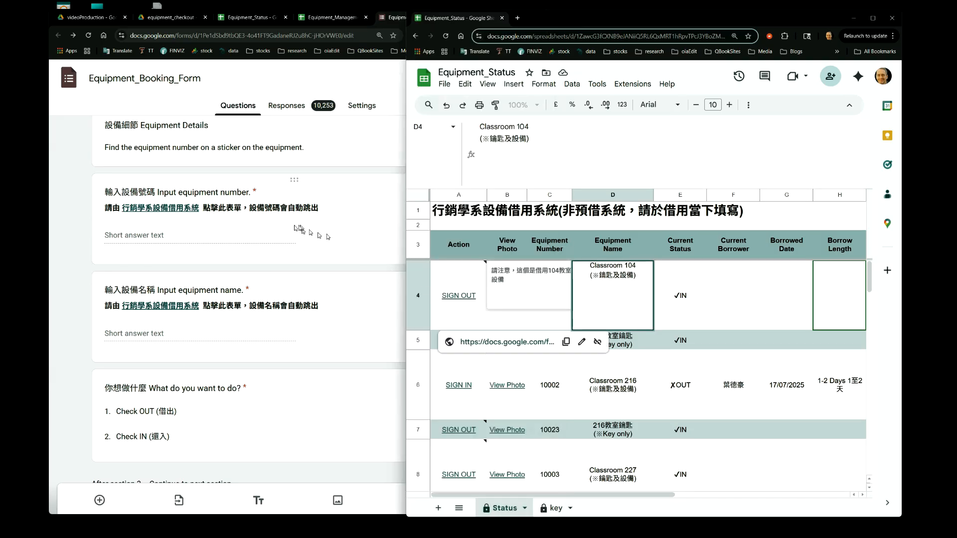
left_click(272, 230)
left_click(238, 332)
left_click(244, 268)
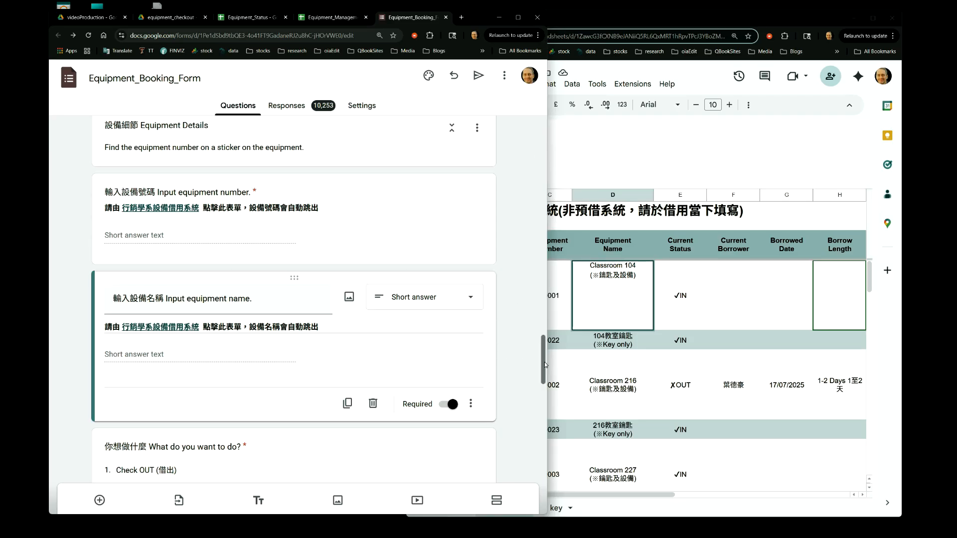
Open the form's Get pre-filled link view
left_click_drag(544, 365, 544, 133)
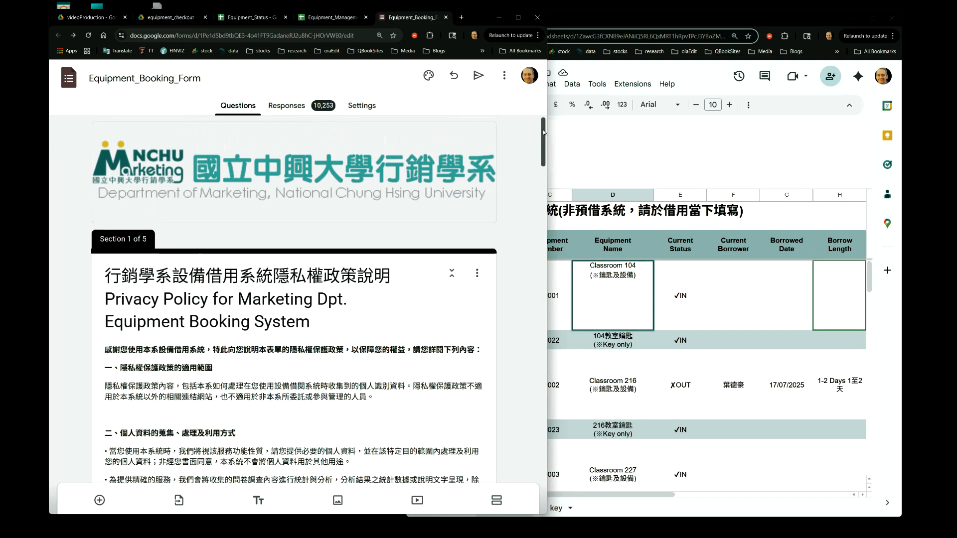
left_click(504, 77)
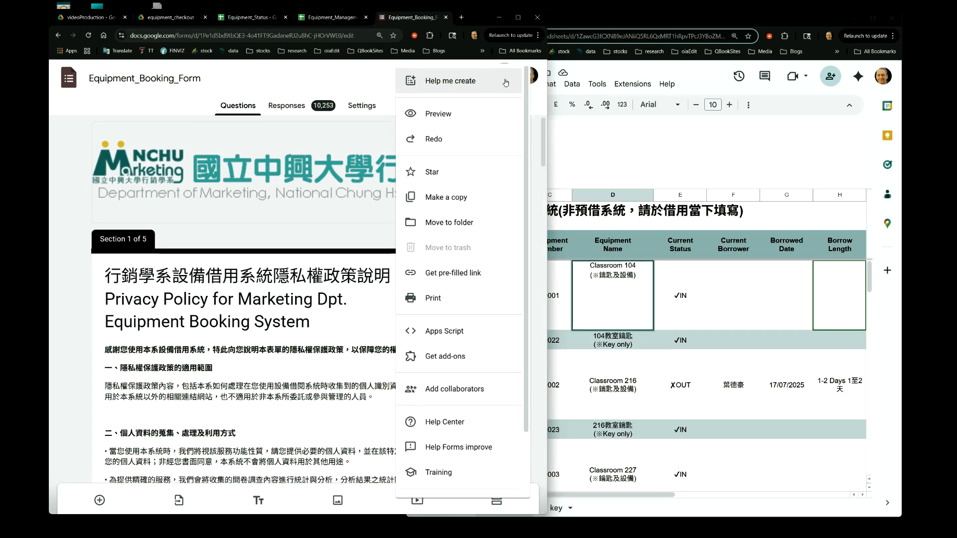
left_click(469, 274)
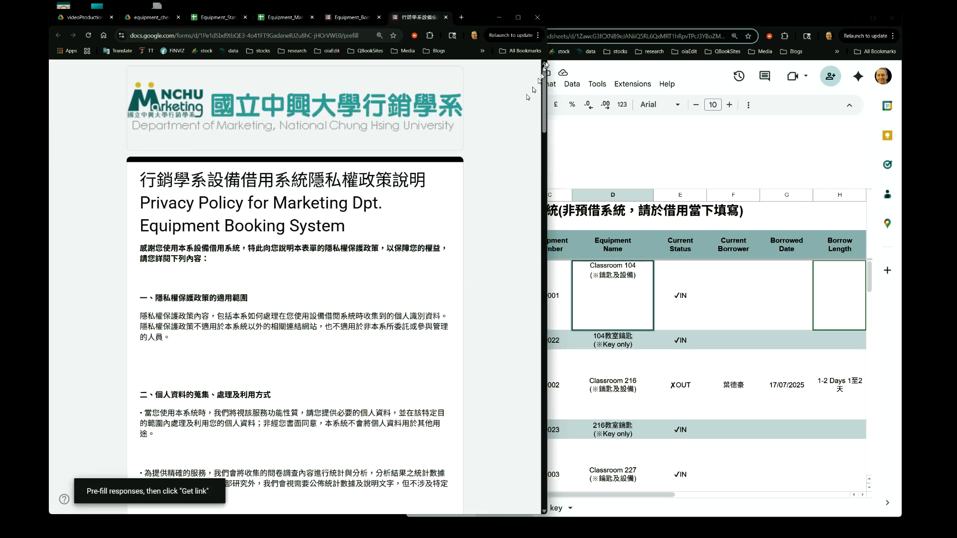
In the pre-fill form, enter AAA as the equipment number and move to the equipment name field
left_click_drag(544, 82, 534, 375)
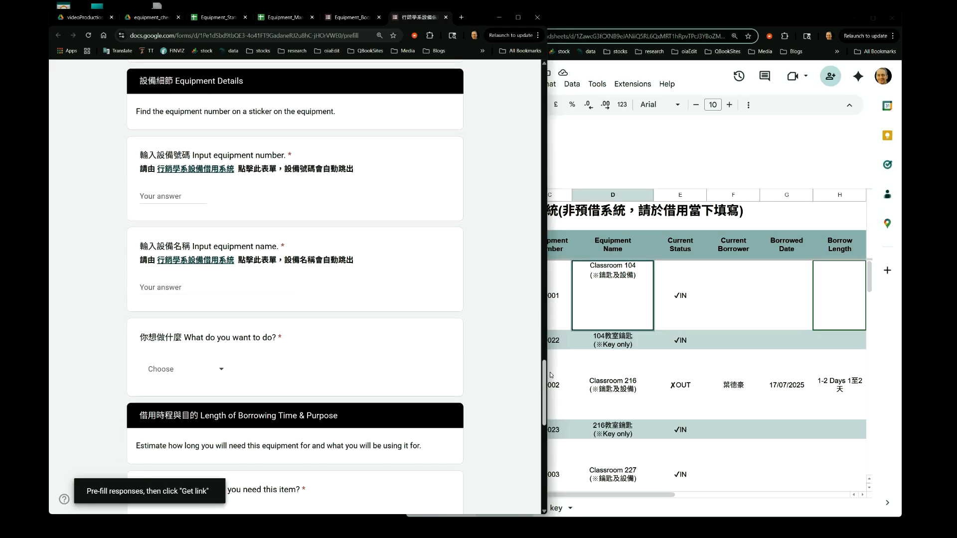
left_click_drag(549, 371, 548, 379)
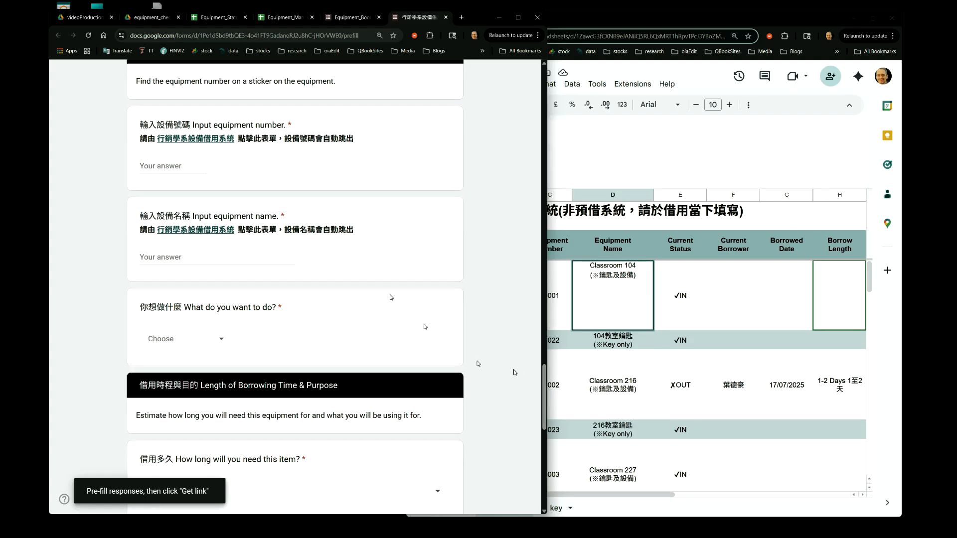
left_click(187, 164)
type("AAA")
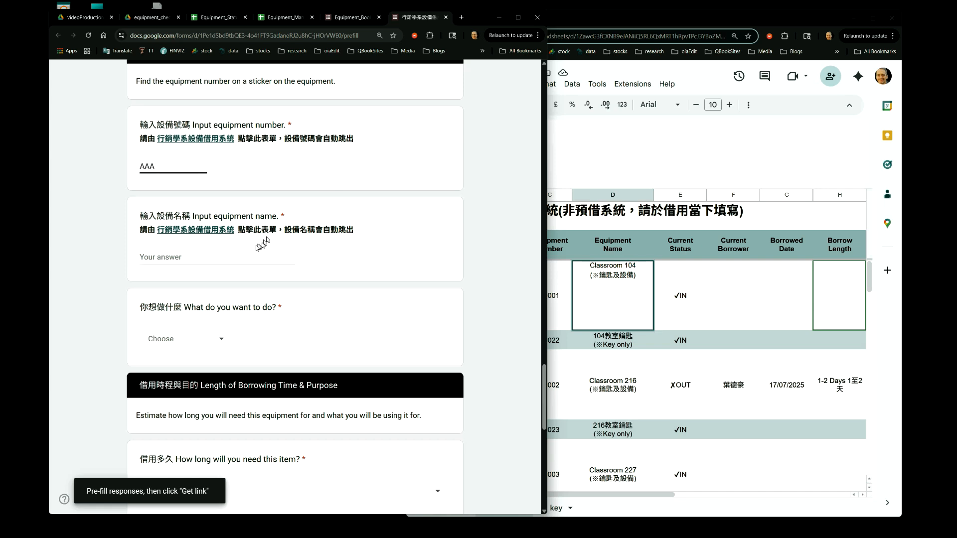
left_click(222, 263)
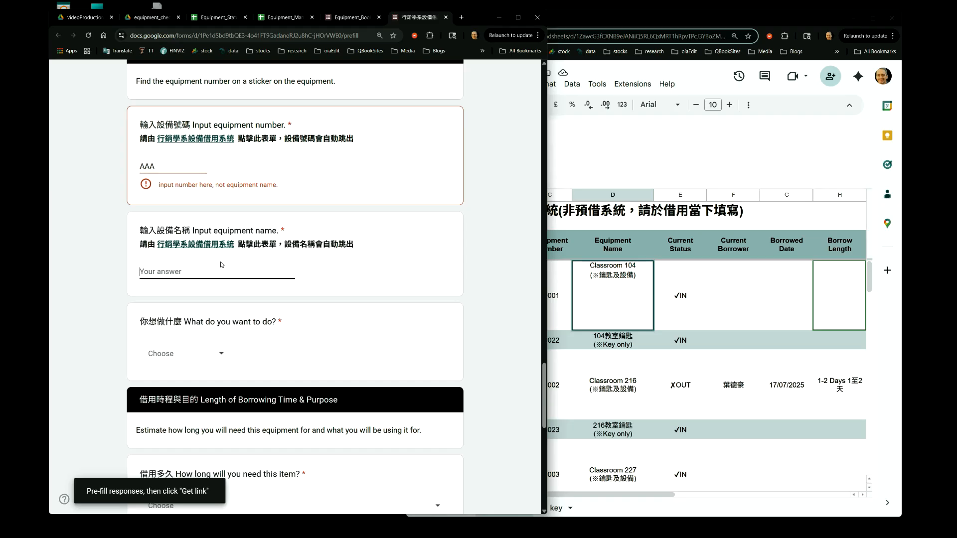
In the pre-fill form, enter BBB as the equipment name and change the equipment number to 111
type("BBB")
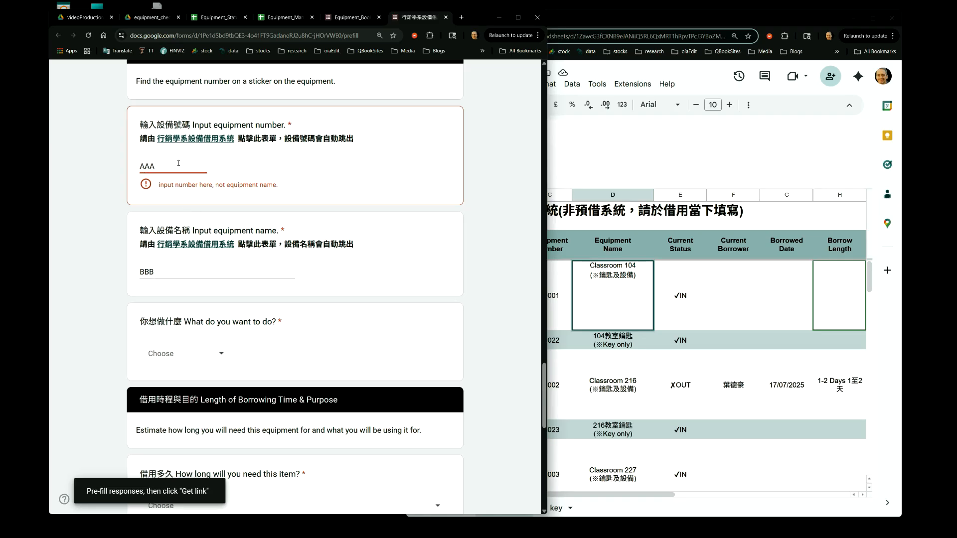
key("BackSpace")
type("111")
Generate the pre-filled link and copy it
left_click_drag(545, 378, 546, 486)
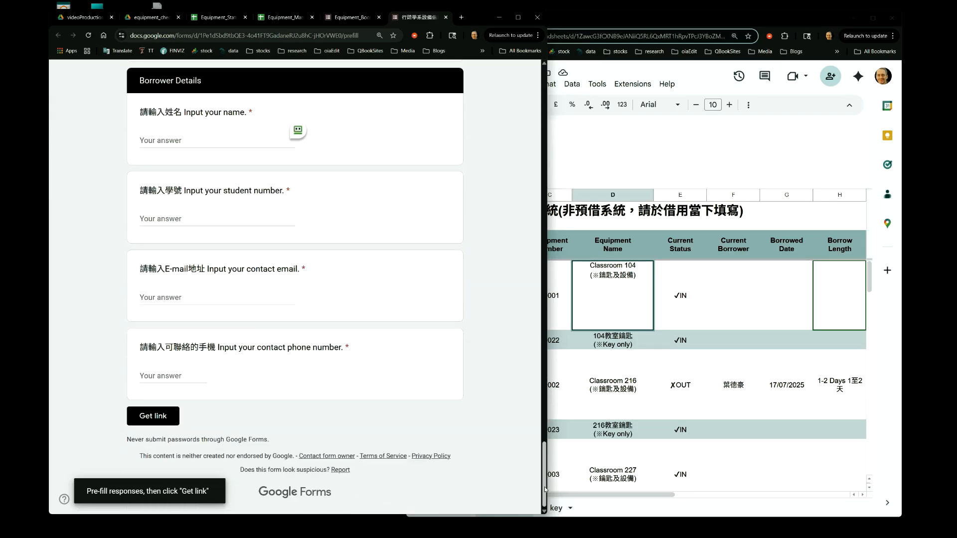
left_click(153, 417)
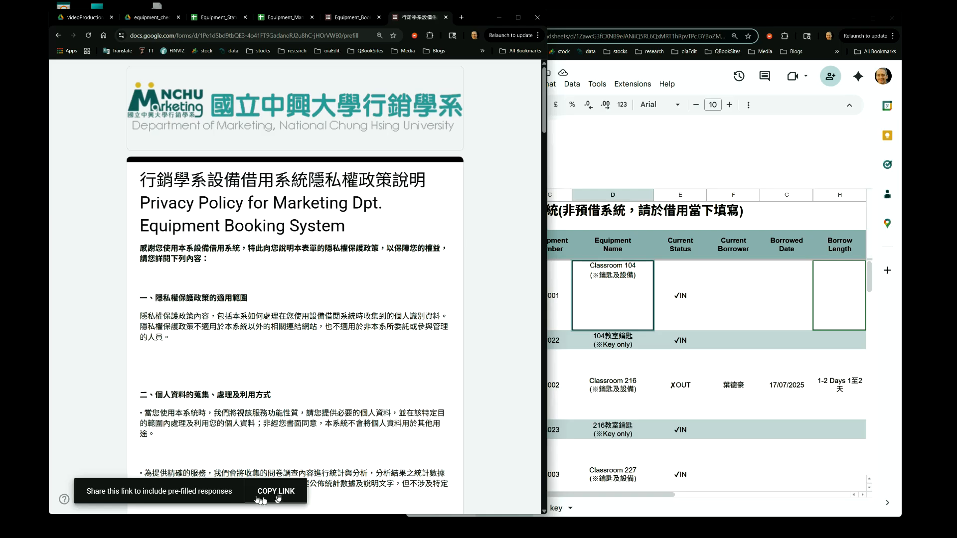
left_click(279, 493)
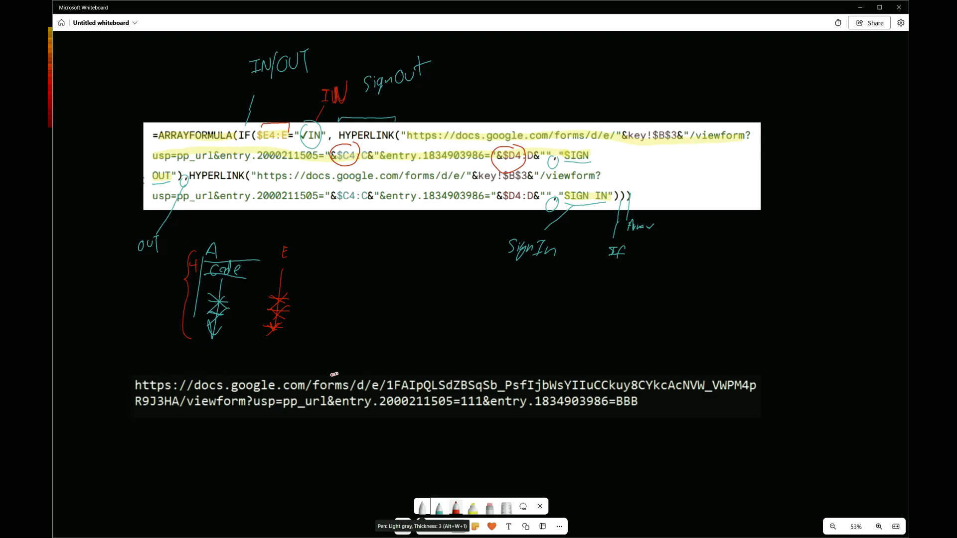
On the whiteboard, underline the pasted pre-filled URL's form ID section and label it ID
left_click_drag(332, 380, 342, 367)
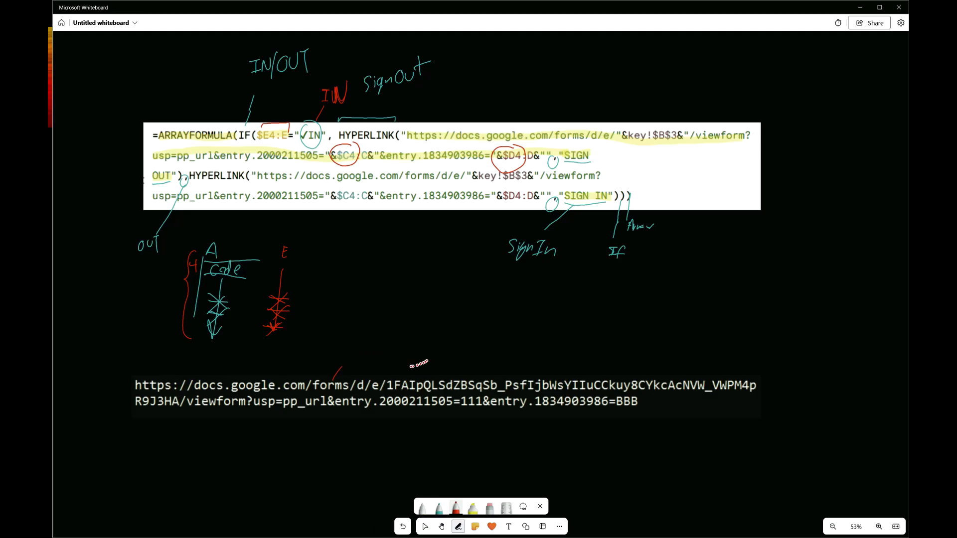
left_click_drag(390, 368, 735, 387)
mouse_move(132, 412)
left_mouse_down()
mouse_move(175, 411)
mouse_move(182, 394)
left_mouse_up()
left_click_drag(573, 372, 729, 382)
mouse_move(510, 346)
left_mouse_down()
mouse_move(528, 344)
mouse_move(523, 357)
left_mouse_up()
left_click_drag(515, 358, 536, 359)
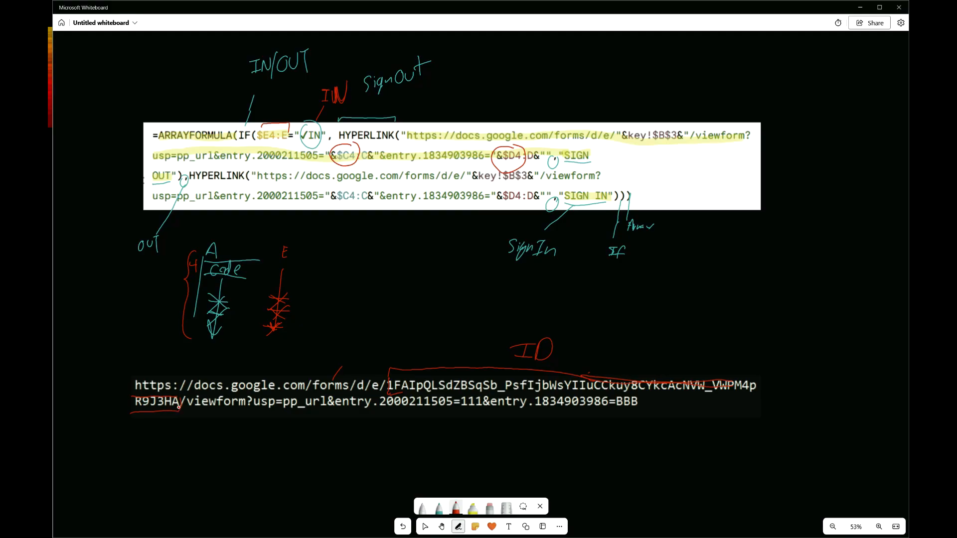
Examine the Equipment_Booking_Form key in cell B3 of the key sheet and compare it with the URL
key("ctrl+super+Left")
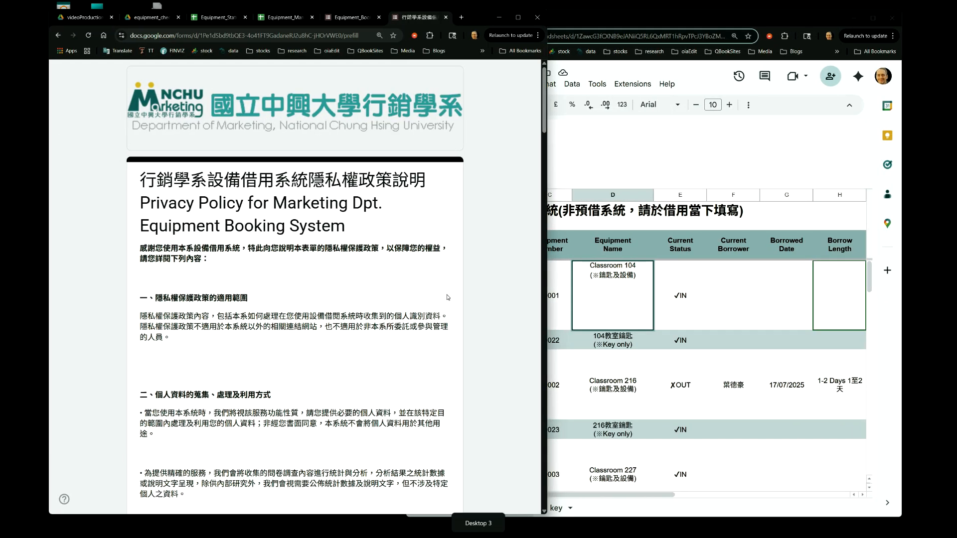
left_click(606, 128)
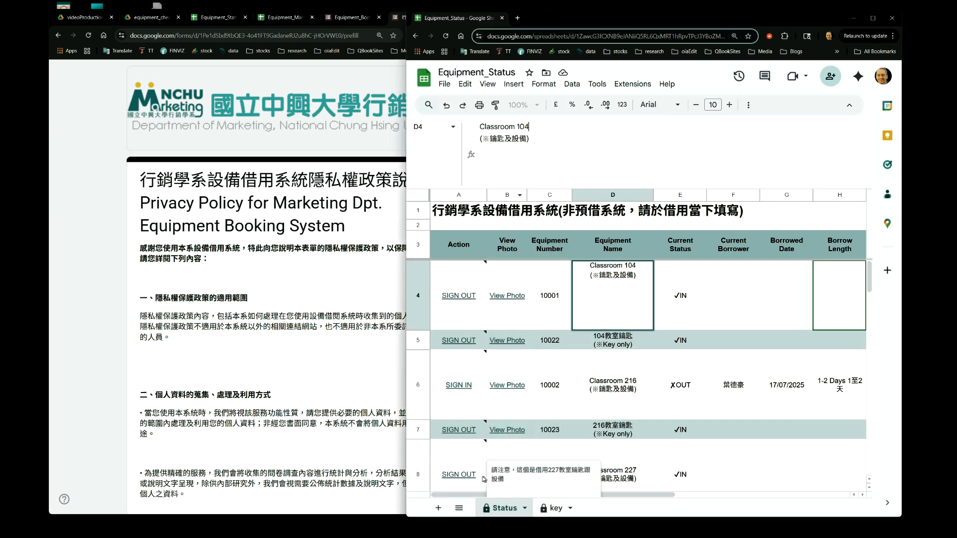
left_click(550, 509)
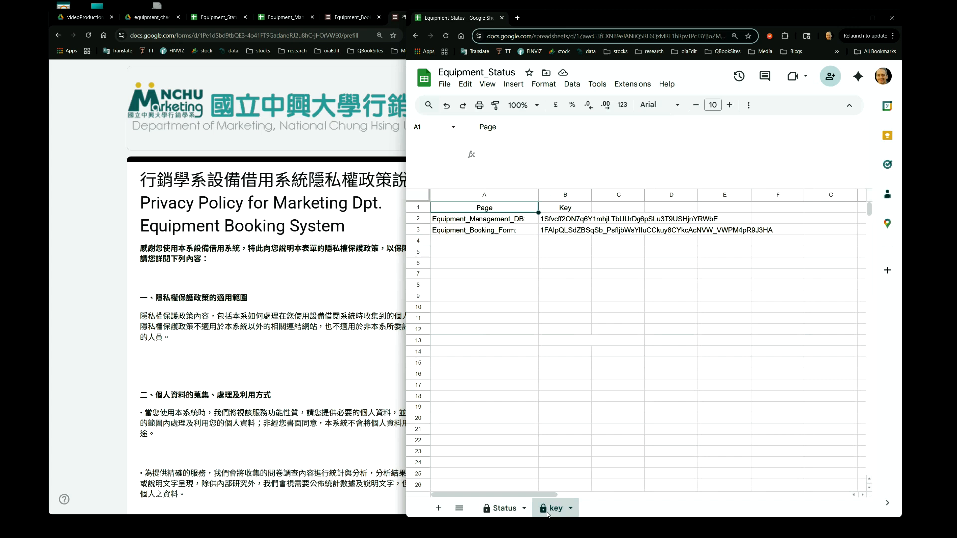
left_click(566, 231)
left_click(474, 236)
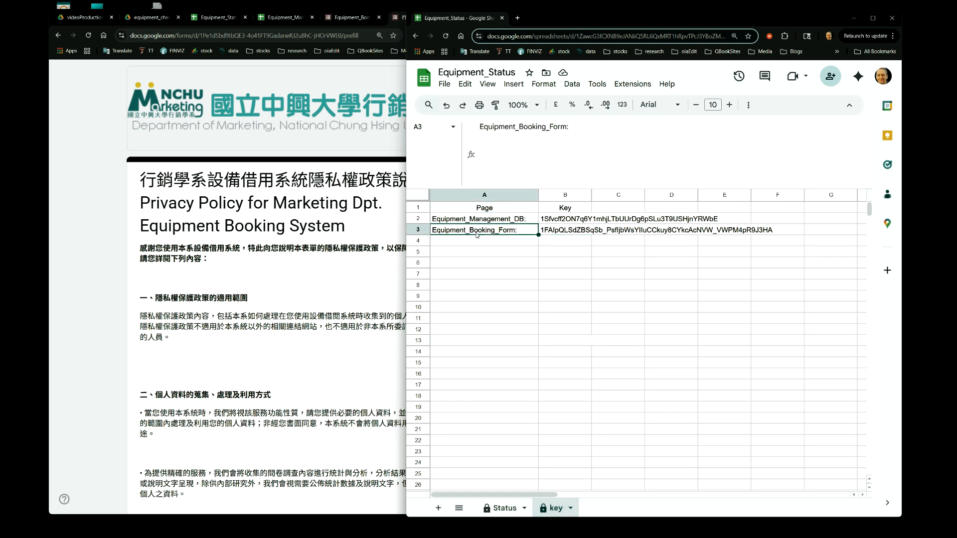
left_click(561, 230)
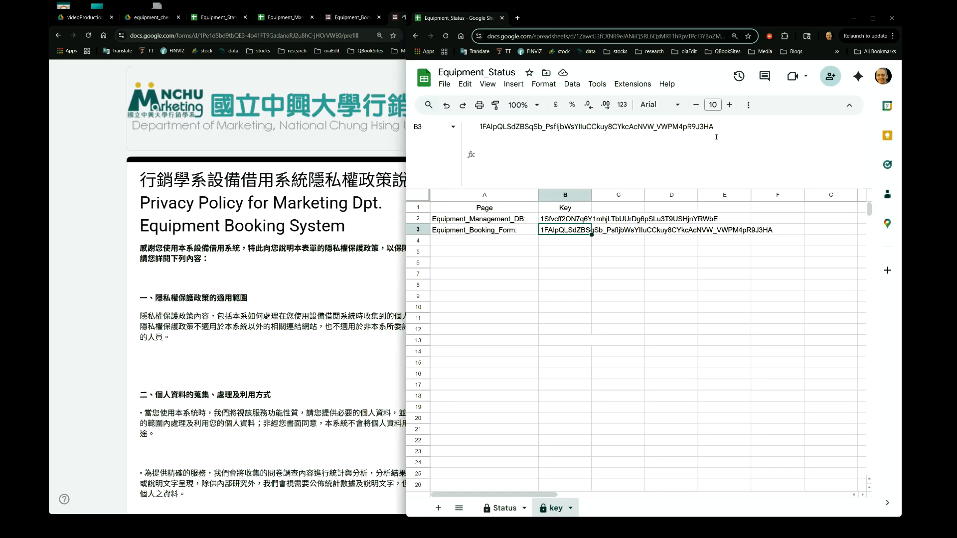
key("ctrl+super+Right")
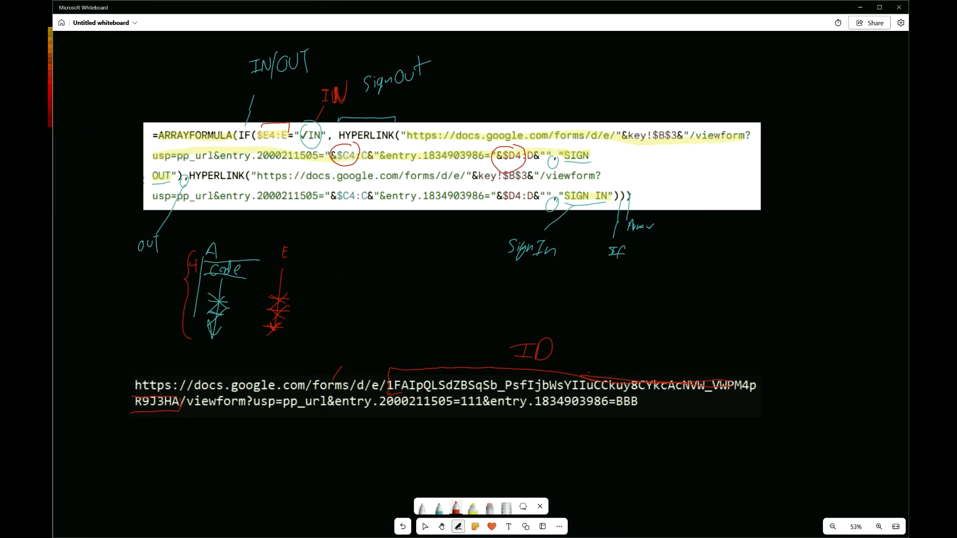
key("ctrl+super+Left")
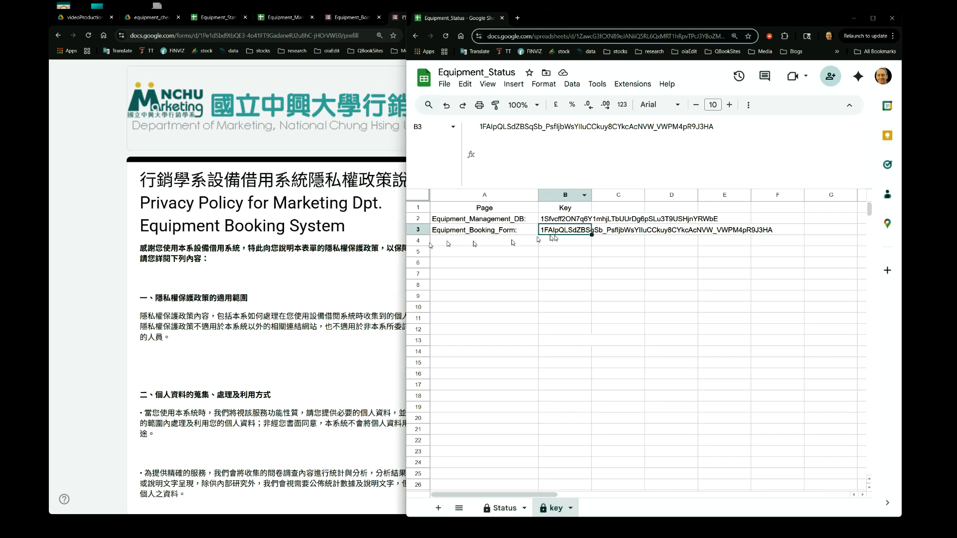
key("ctrl+super+Right")
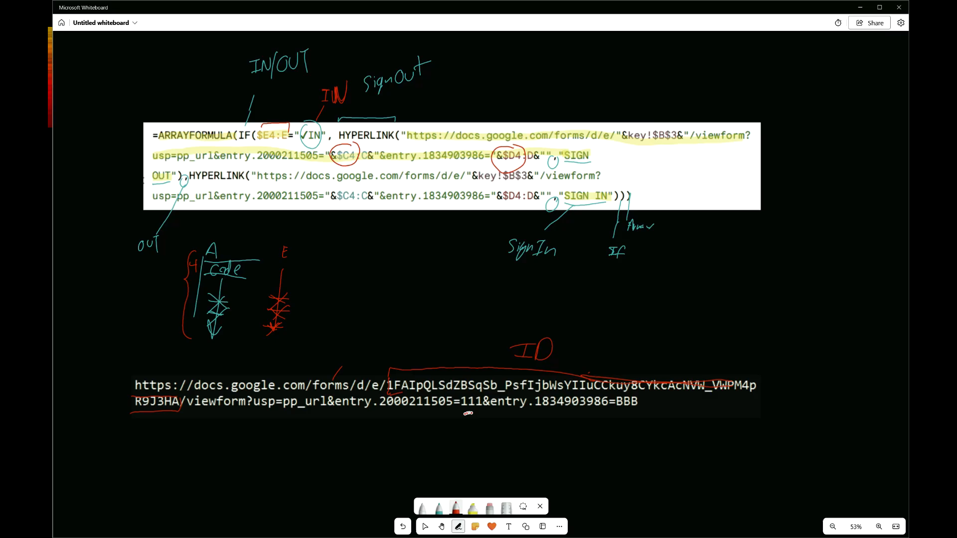
Draw arrows under the URL's 111 and BBB values and label them Number and Name
mouse_move(467, 416)
left_mouse_down()
mouse_move(477, 415)
mouse_move(470, 446)
left_mouse_up()
mouse_move(622, 418)
left_mouse_down()
mouse_move(631, 418)
mouse_move(620, 445)
left_mouse_up()
left_click_drag(456, 455, 511, 453)
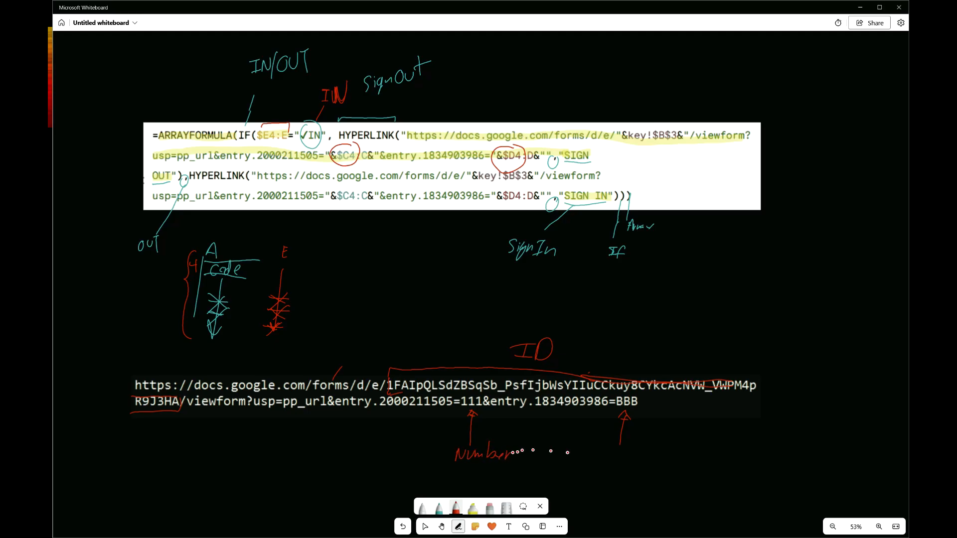
mouse_move(611, 454)
left_mouse_down()
mouse_move(605, 471)
mouse_move(620, 454)
mouse_move(626, 469)
mouse_move(635, 462)
mouse_move(663, 474)
left_mouse_up()
Draw a curved arrow from the URL's ID up to the form address in the formula
mouse_move(548, 111)
left_mouse_down()
mouse_move(549, 130)
mouse_move(551, 108)
mouse_move(638, 83)
mouse_move(787, 106)
mouse_move(785, 226)
mouse_move(642, 373)
left_mouse_up()
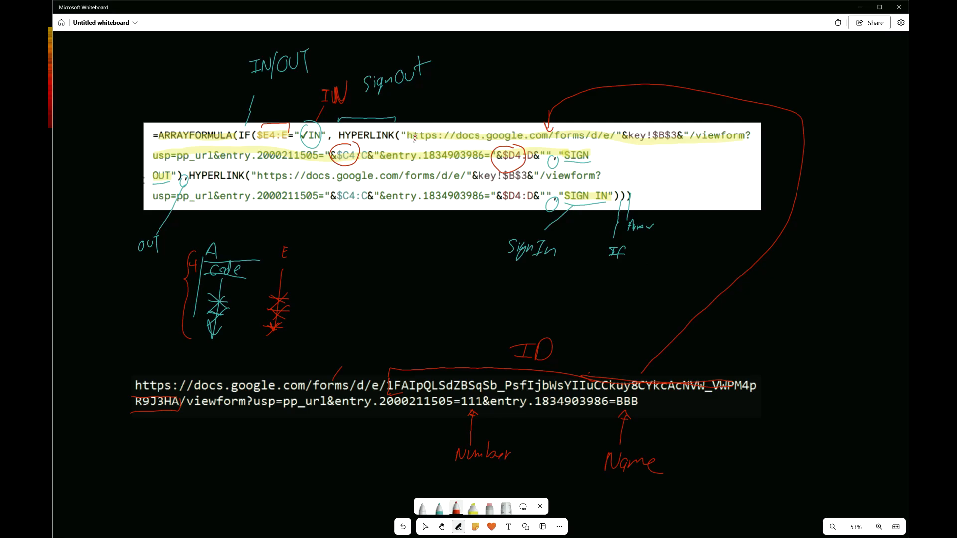
left_click_drag(402, 132, 414, 109)
mouse_move(657, 105)
left_mouse_down()
mouse_move(653, 117)
mouse_move(672, 105)
mouse_move(674, 121)
left_mouse_up()
left_click_drag(623, 103, 643, 118)
Check the key sheet's B3 cell, then write "&key!$B$3&" with plus signs above the formula and underline viewform
key("ctrl+super+Left")
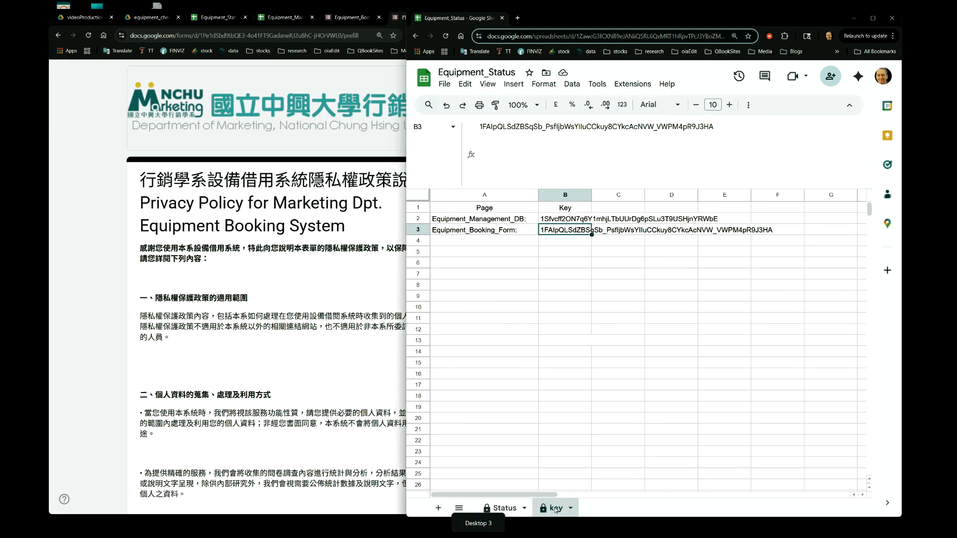
left_click(565, 244)
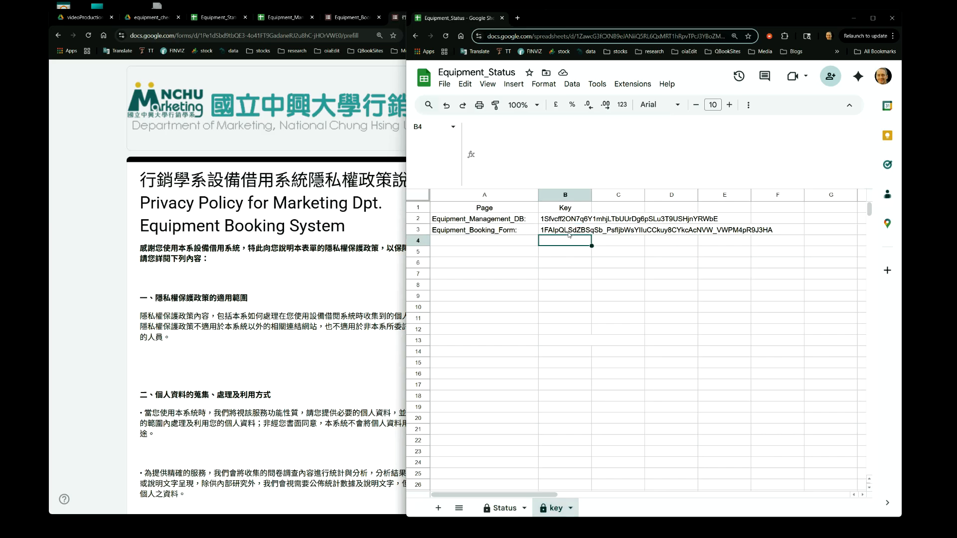
left_click(566, 229)
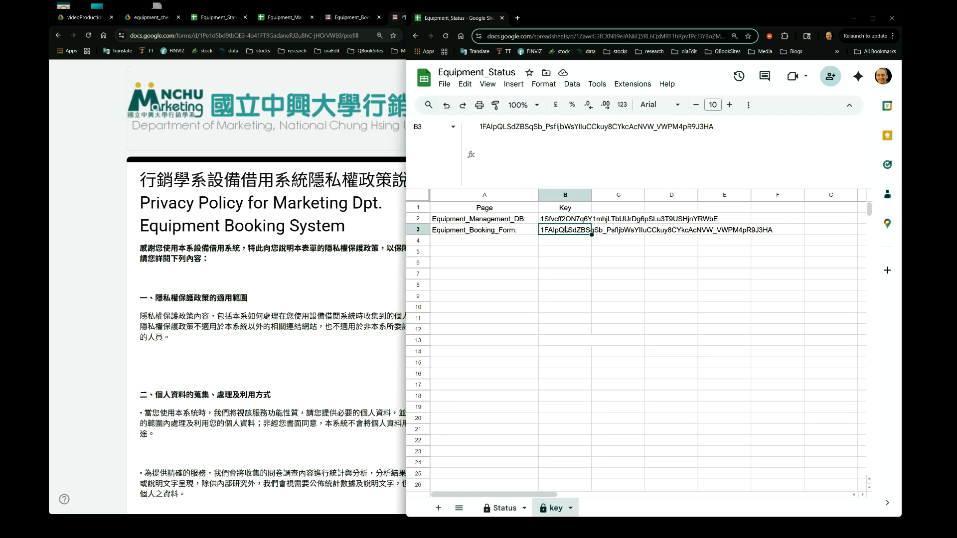
key("ctrl+super+Right")
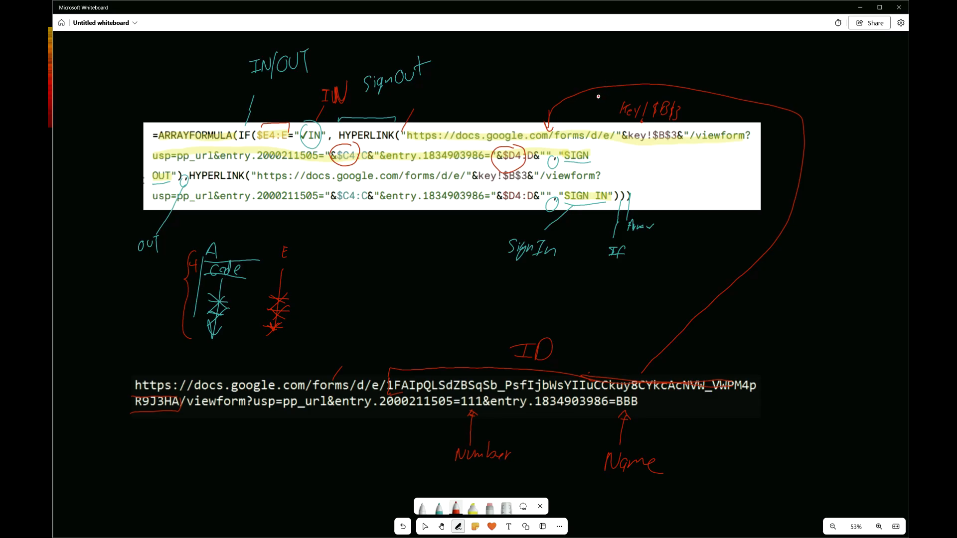
mouse_move(601, 94)
left_mouse_down()
mouse_move(612, 112)
mouse_move(622, 106)
left_mouse_up()
mouse_move(615, 66)
left_mouse_down()
mouse_move(615, 80)
mouse_move(624, 73)
left_mouse_up()
mouse_move(717, 68)
left_mouse_down()
mouse_move(717, 83)
mouse_move(724, 75)
left_mouse_up()
mouse_move(713, 114)
left_mouse_down()
mouse_move(707, 92)
mouse_move(714, 104)
mouse_move(730, 97)
left_mouse_up()
left_click_drag(733, 91, 734, 96)
left_click_drag(710, 142, 750, 140)
left_click_drag(173, 161, 213, 159)
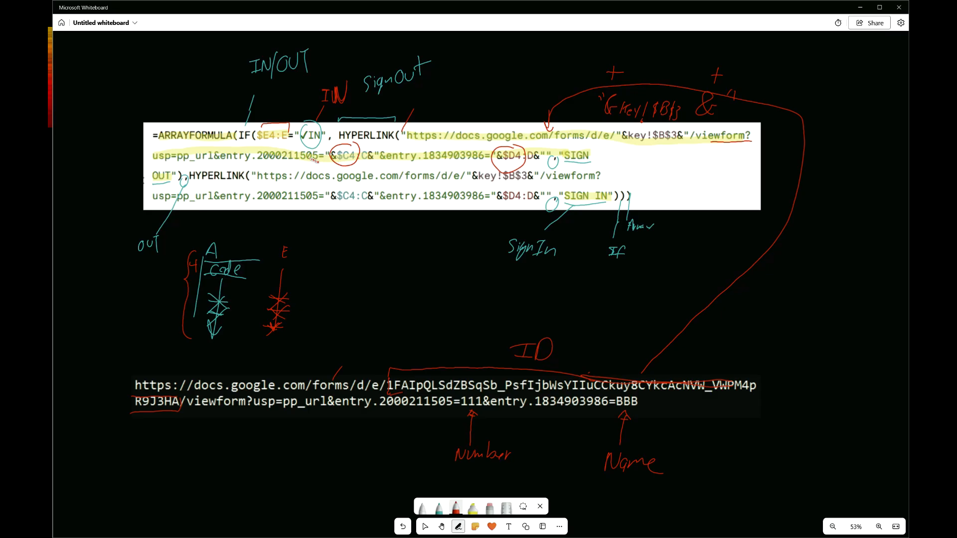
Draw an arrow down from the formula's $C4:C reference and write $C4:C beneath it
left_click_drag(330, 149, 327, 166)
left_click_drag(346, 163, 346, 259)
left_click_drag(346, 258, 359, 265)
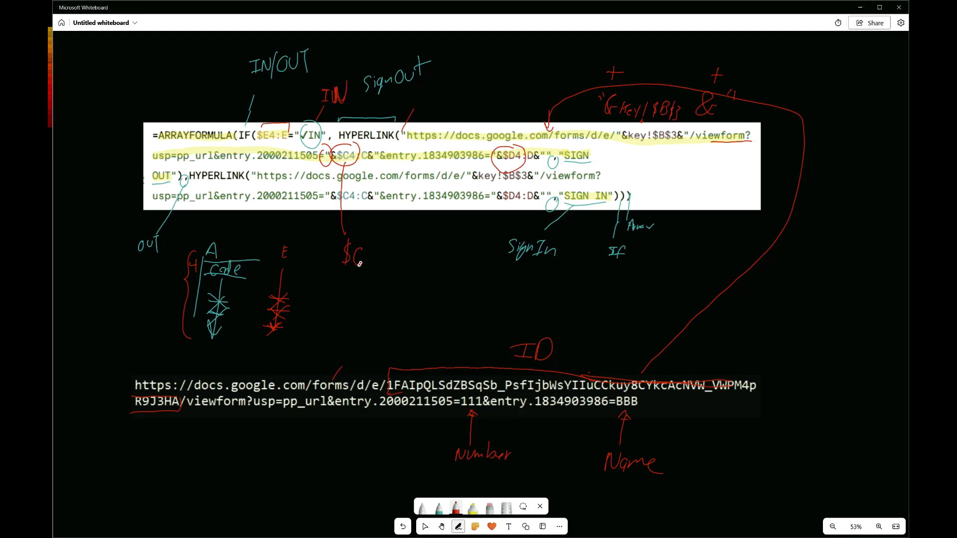
left_click_drag(367, 251, 372, 264)
left_click(381, 253)
left_click(379, 261)
left_click_drag(398, 249, 399, 265)
left_click_drag(412, 231, 418, 281)
Inspect the Status sheet's equipment number column, the A4 hyperlink formula, the C4 QUERY formula and the name column
key("ctrl+super+Left")
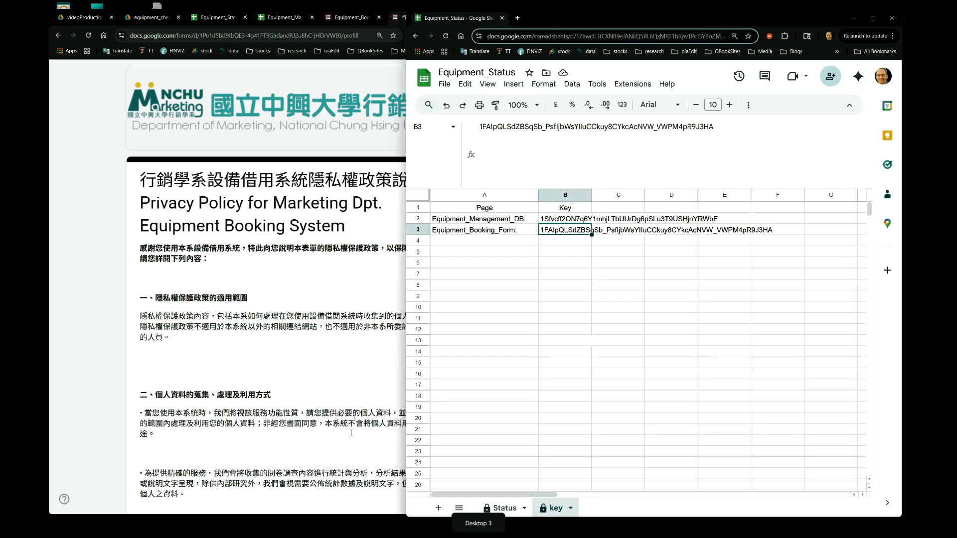
left_click(502, 509)
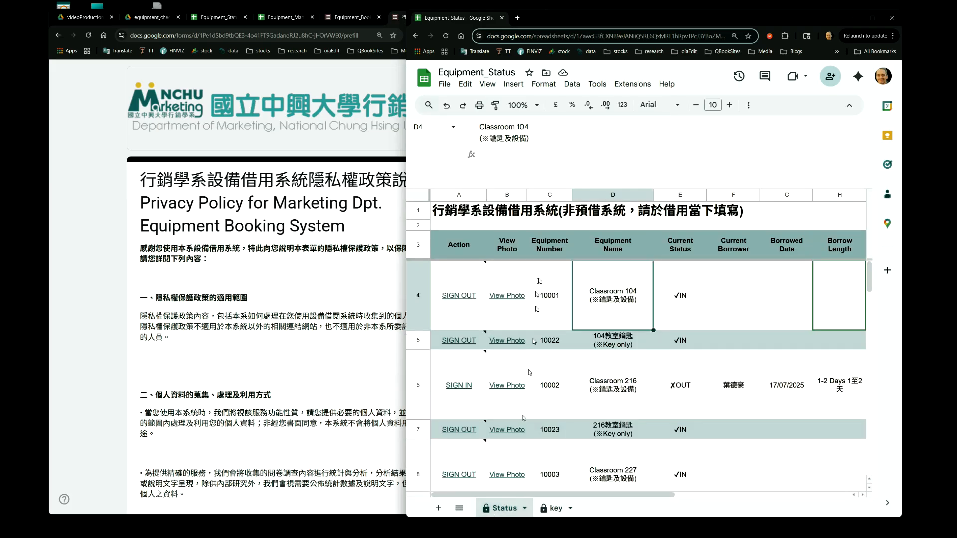
left_click(544, 195)
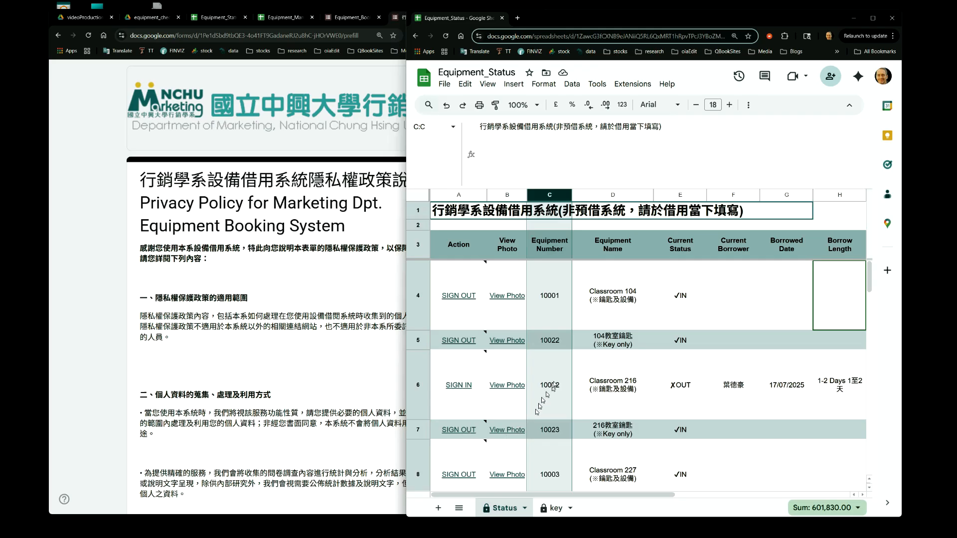
left_click(459, 310)
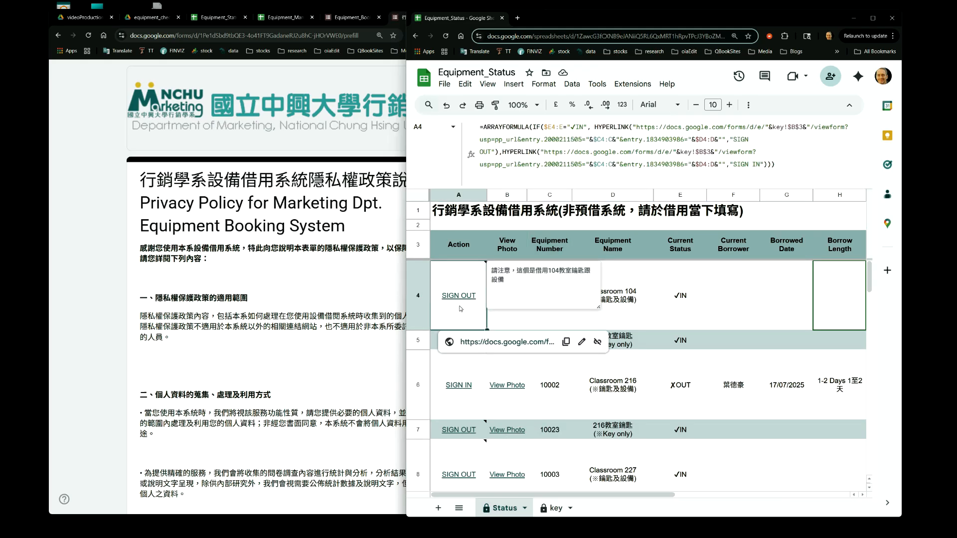
left_click(563, 321)
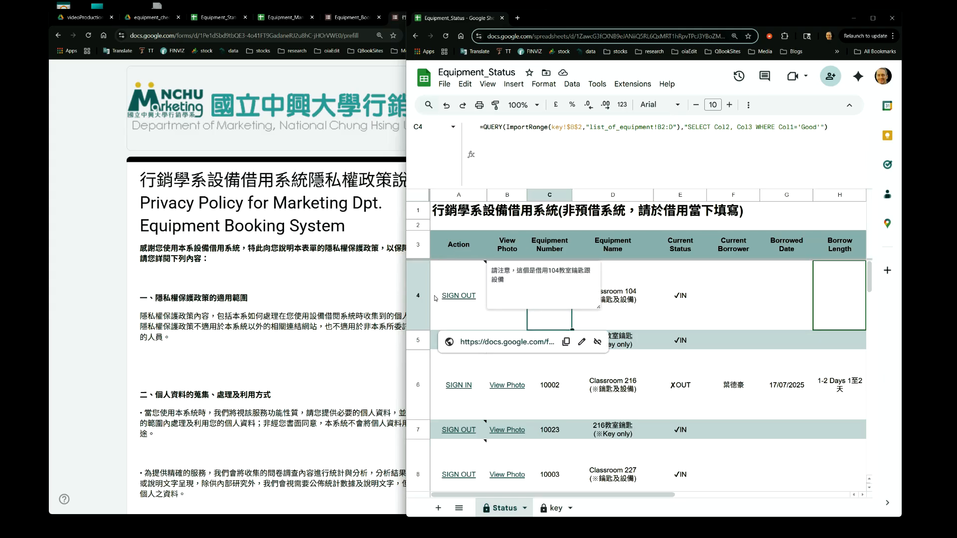
key("ctrl+super+Right")
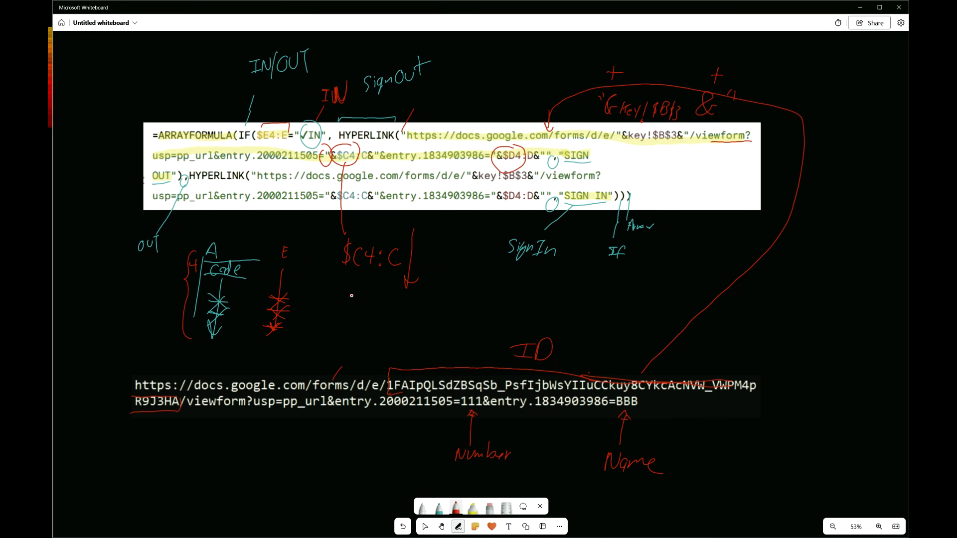
left_click_drag(272, 125, 273, 147)
key("ctrl+super+Right")
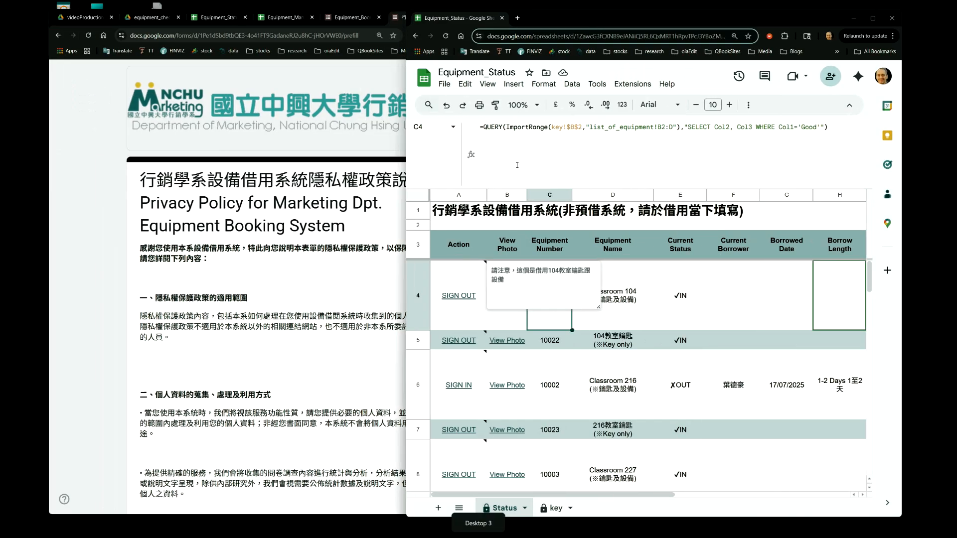
left_click(596, 194)
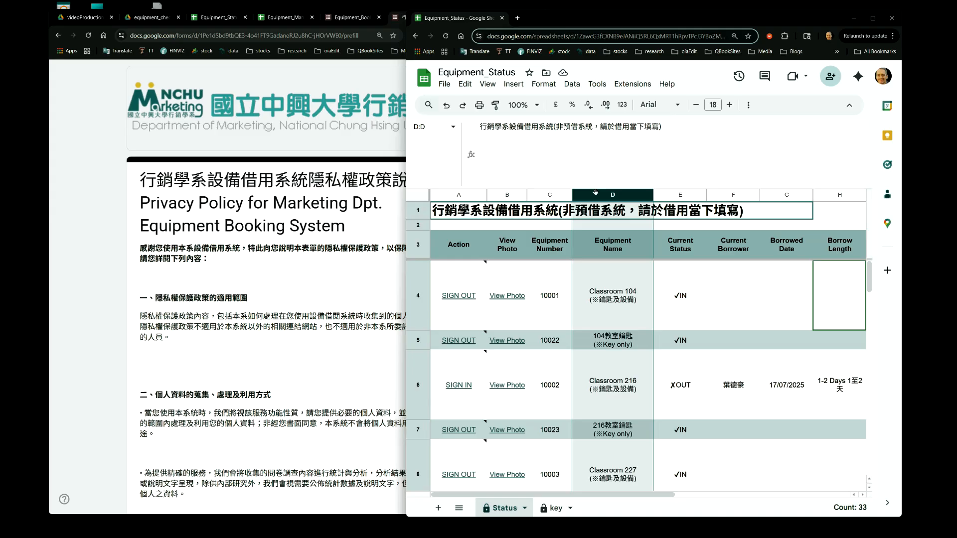
Underline the entry IDs in the formula and URL, and label Number as column C and Name as column D
key("ctrl+super+Right")
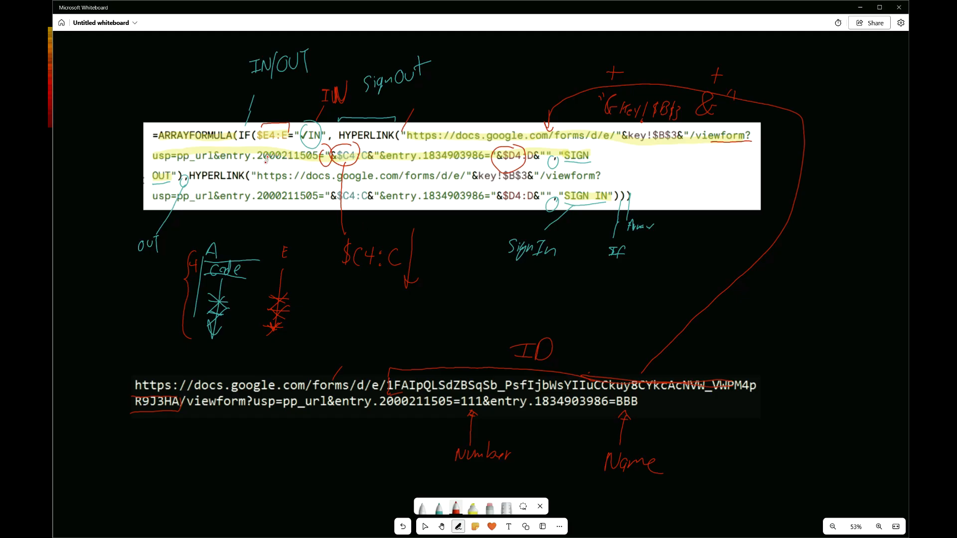
left_click_drag(258, 163, 314, 162)
left_click_drag(383, 411, 448, 411)
left_click_drag(538, 411, 612, 410)
mouse_move(475, 395)
left_mouse_down()
mouse_move(460, 400)
mouse_move(474, 396)
left_mouse_up()
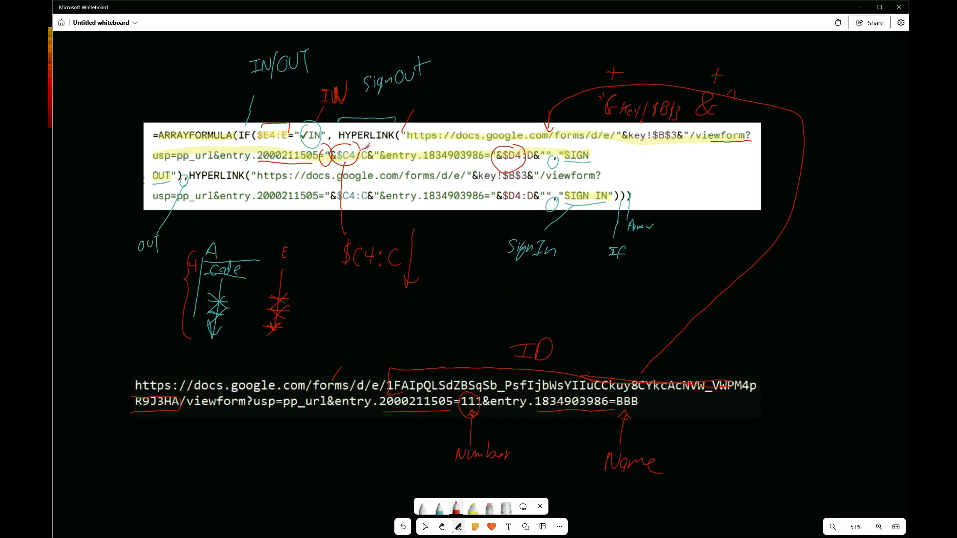
left_click_drag(482, 465, 482, 486)
left_click_drag(624, 477, 625, 494)
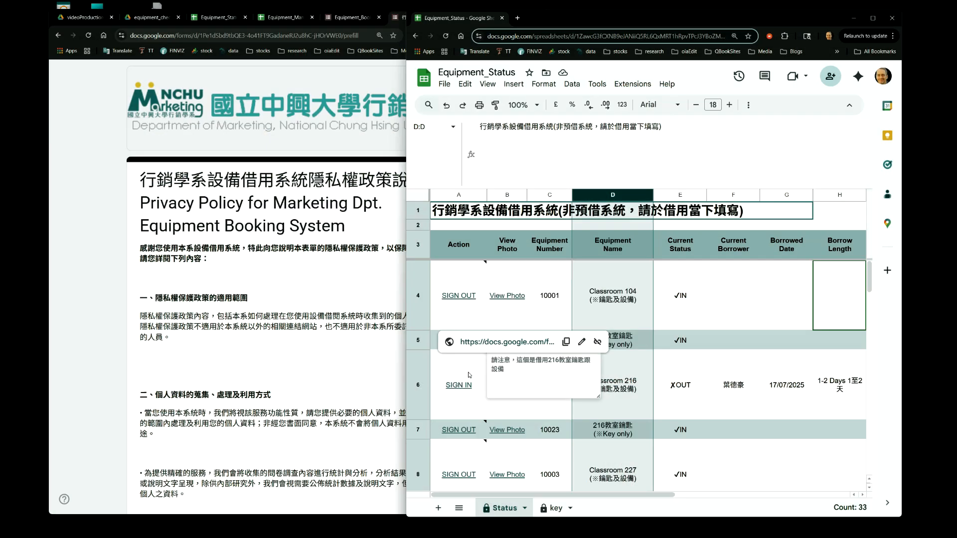
left_click(461, 311)
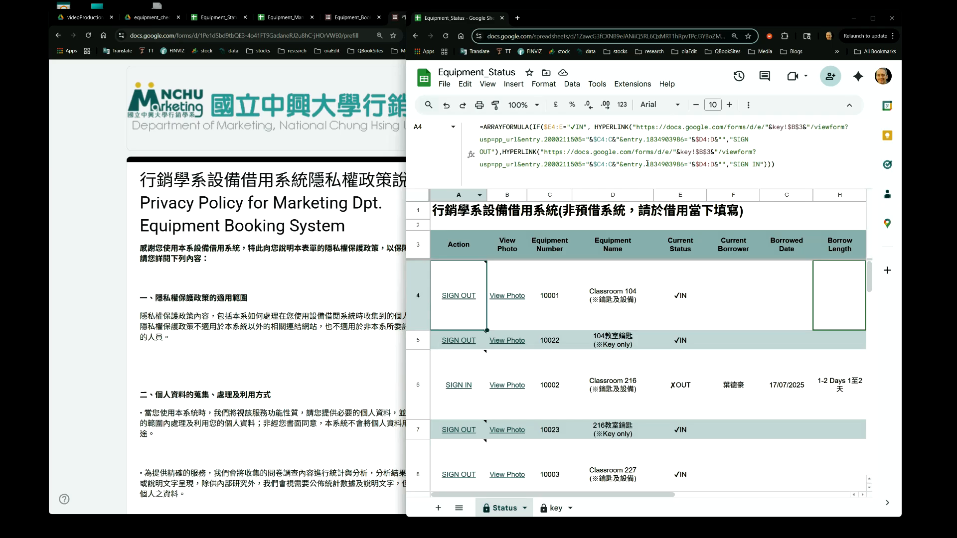
key("ctrl+super+Right")
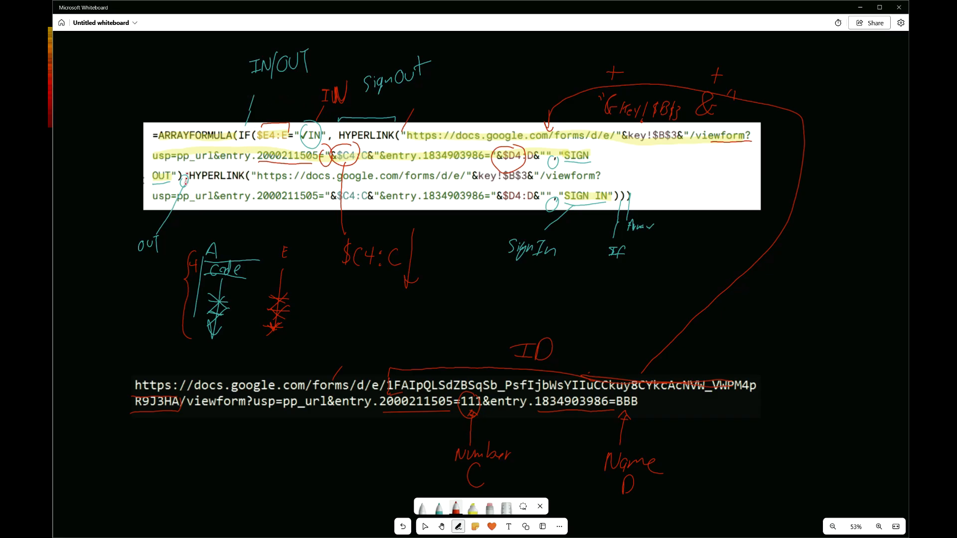
Mark the OUT text in the whiteboard formula with a short stroke
mouse_move(189, 174)
left_mouse_down()
mouse_move(180, 188)
mouse_move(187, 193)
mouse_move(190, 177)
left_mouse_up()
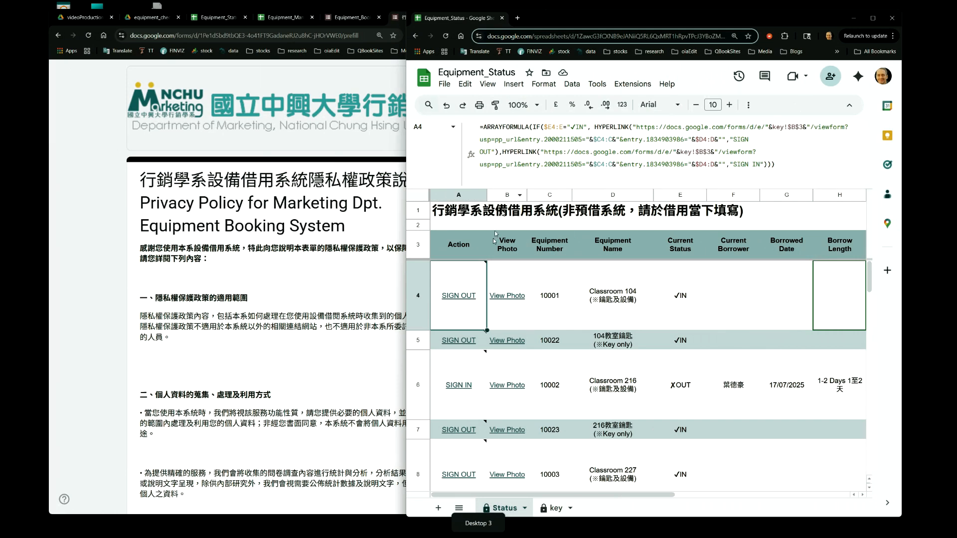
Examine the SIGN OUT and SIGN IN hyperlinks and their notes in the Status sheet's Action column
mouse_move(475, 297)
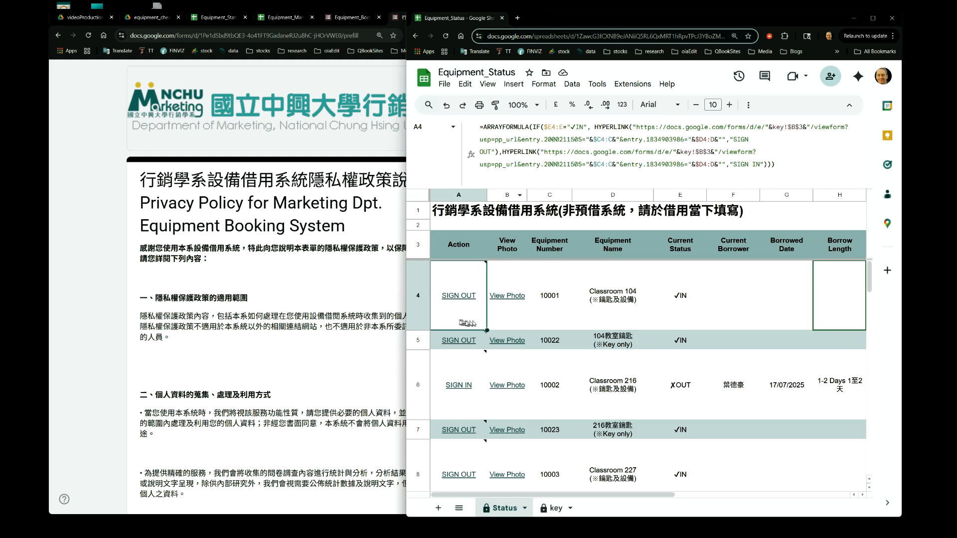
mouse_move(460, 323)
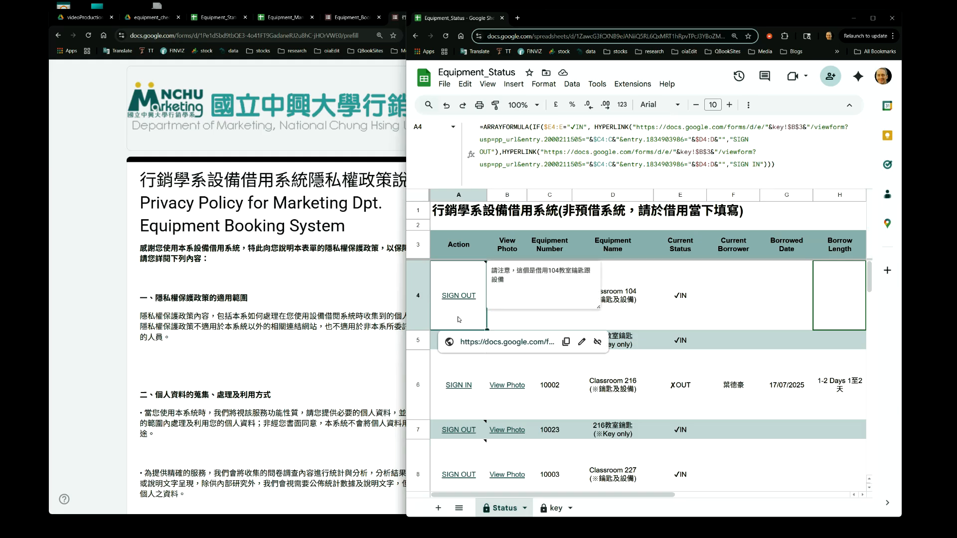
mouse_move(459, 374)
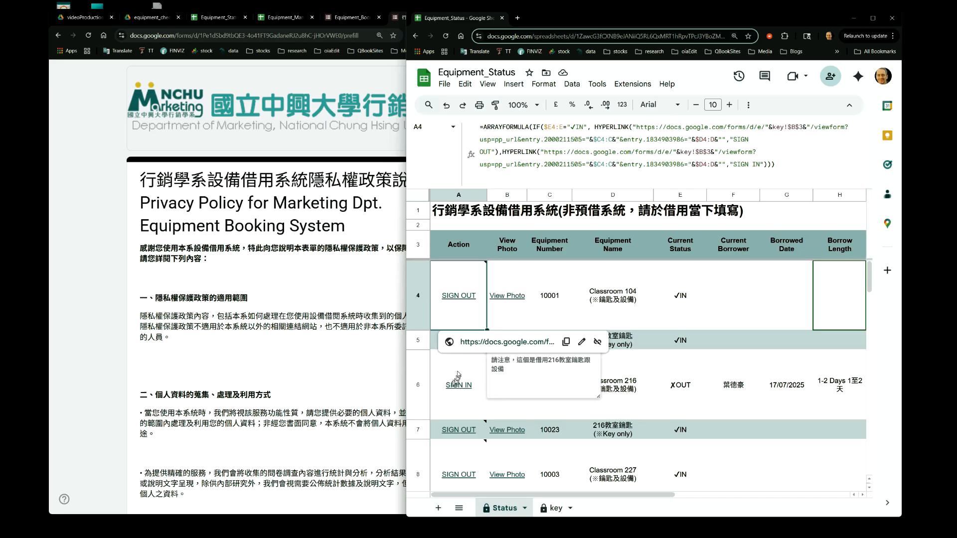
left_click(460, 357)
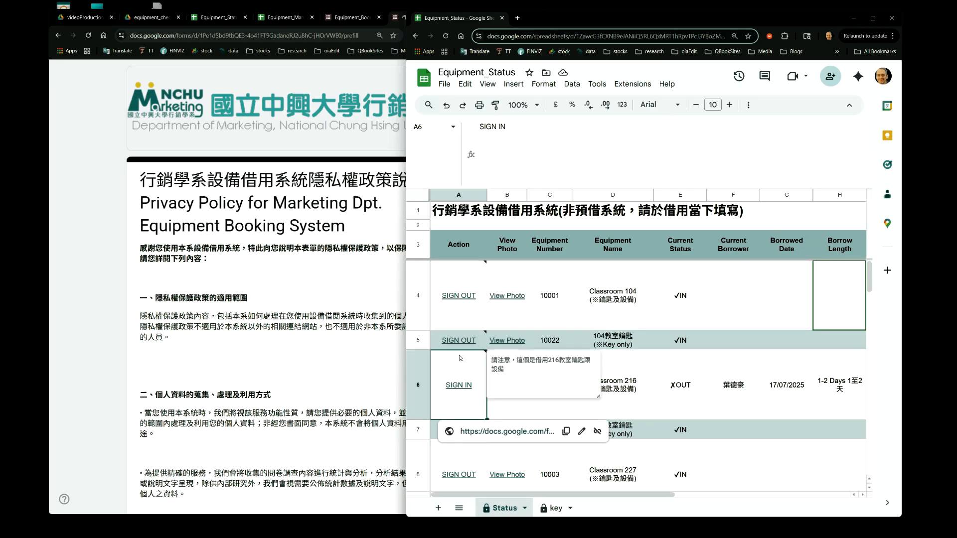
key("Down")
key("Down")
key("Down")
key("Up")
key("Up")
key("Up")
key("Up")
key("Up")
key("Down")
key("Down")
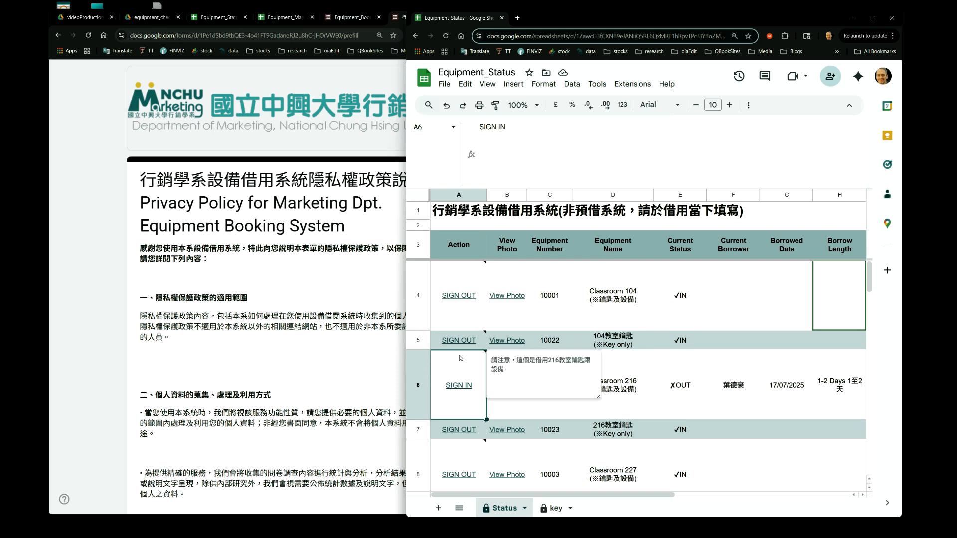
Enter TEST in cell A6 to block the ARRAYFORMULA's expansion, check A4, then delete the entry
type("TEST")
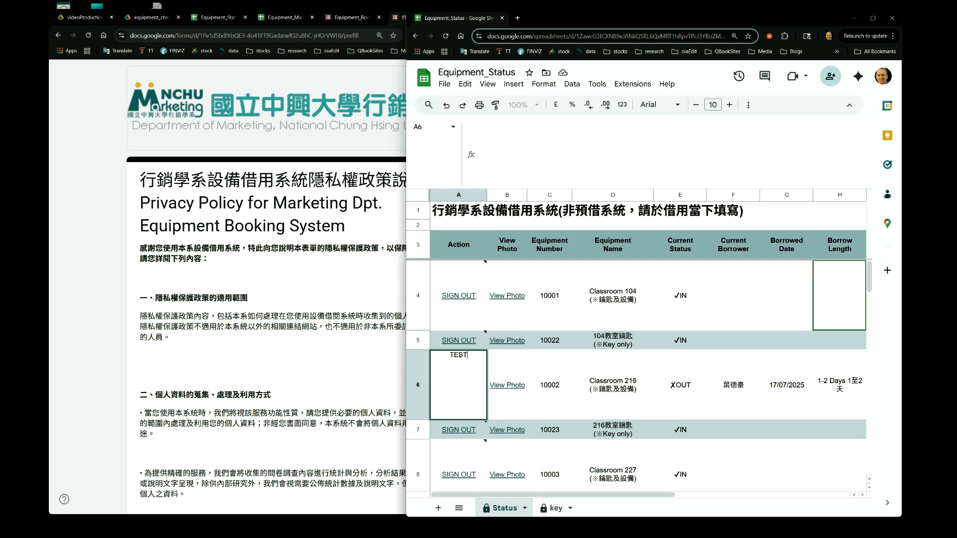
key("Return")
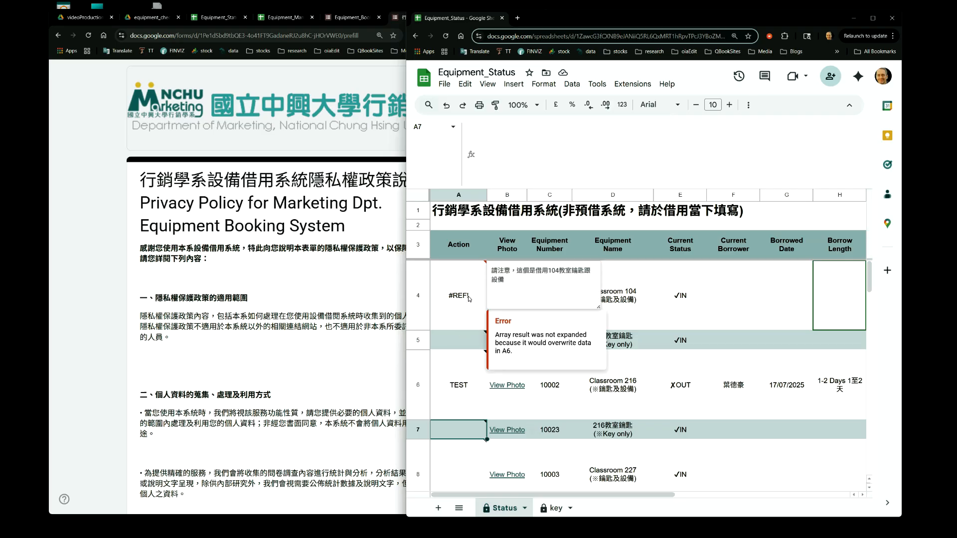
left_click(449, 387)
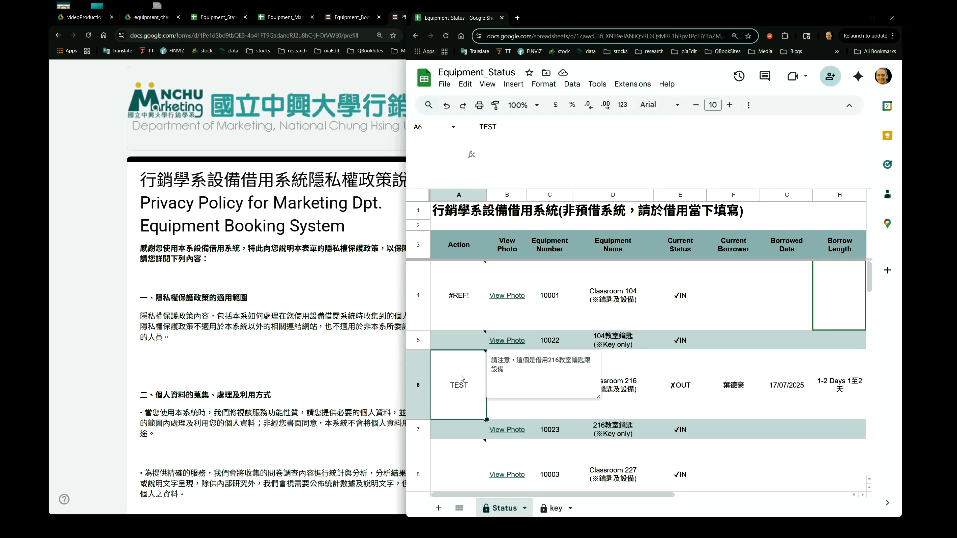
left_click(462, 301)
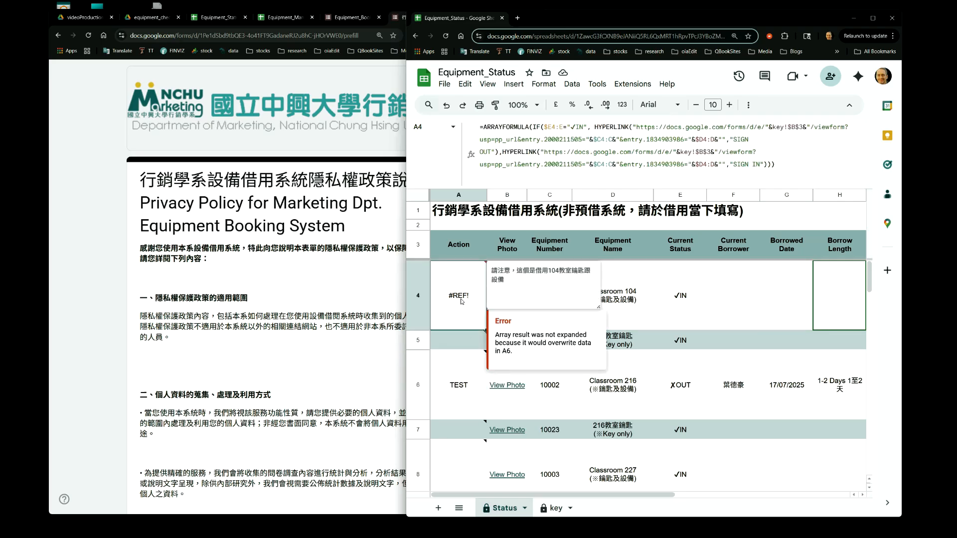
left_click(454, 386)
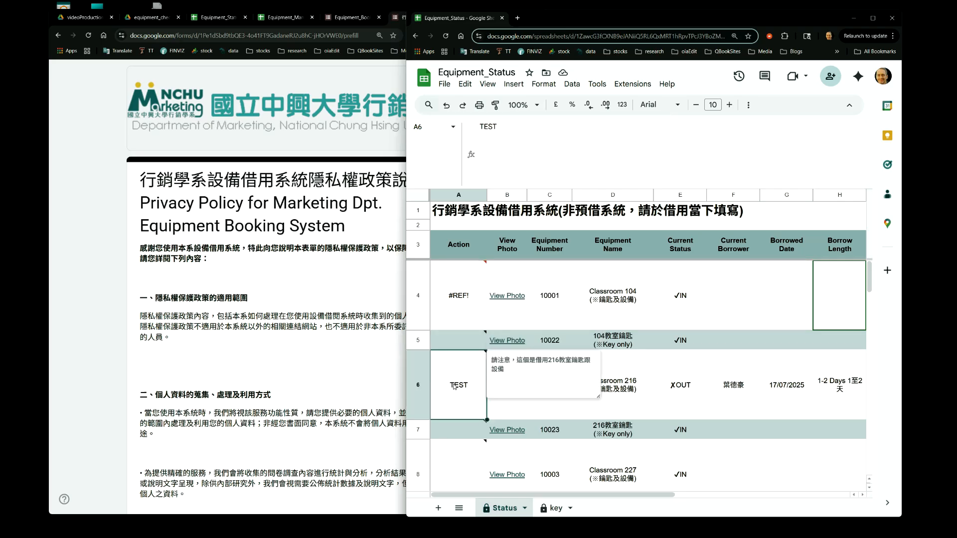
key("Delete")
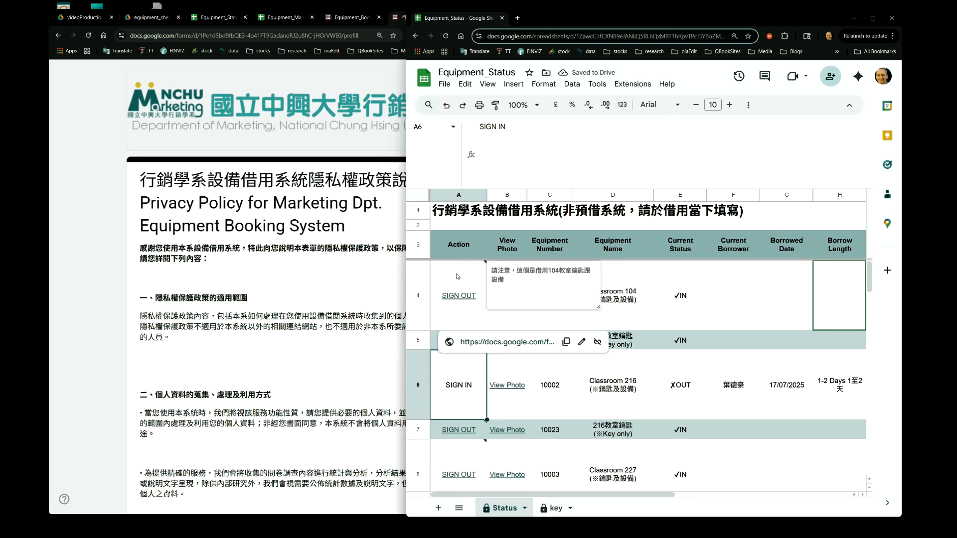
Review the formulas in cells A4, B4, C4 and D4 of the Status sheet
key("Up")
key("Up")
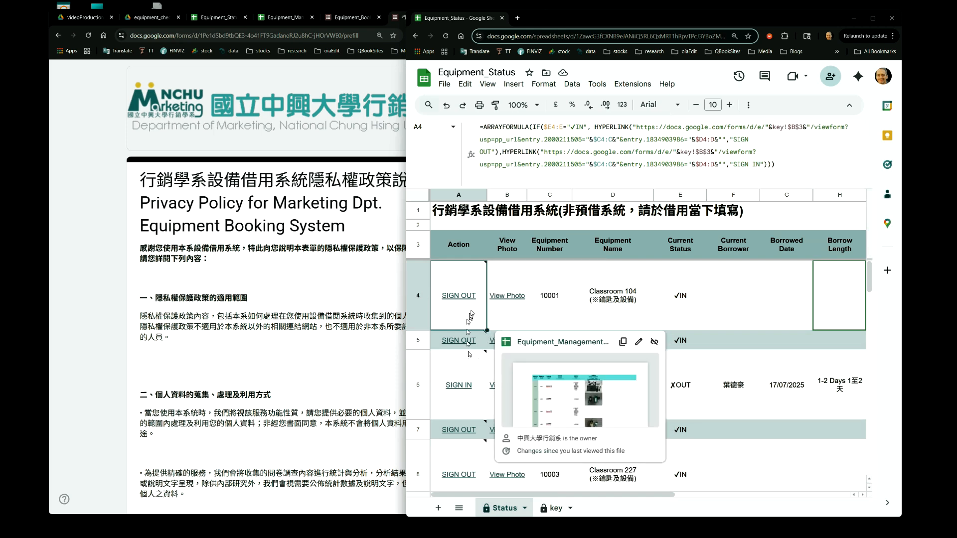
mouse_move(470, 313)
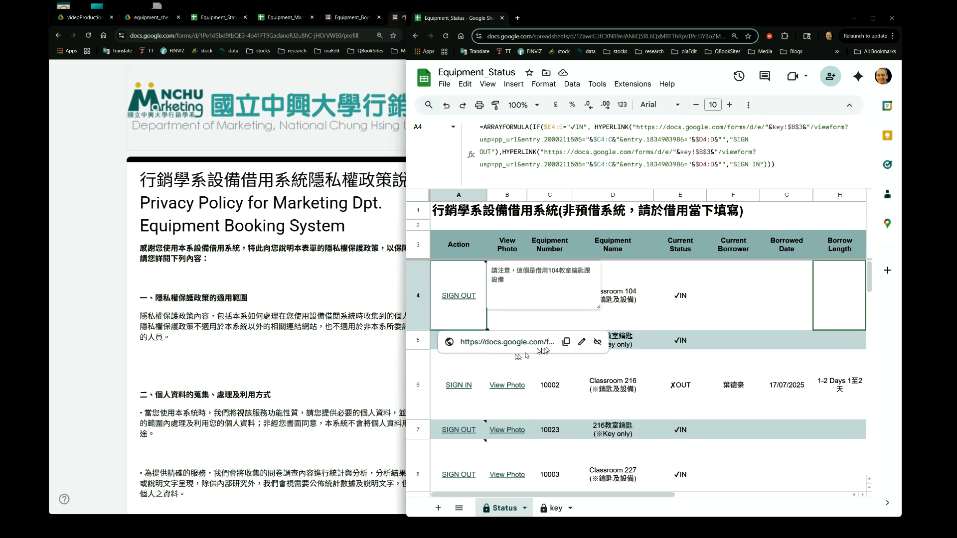
key("Right")
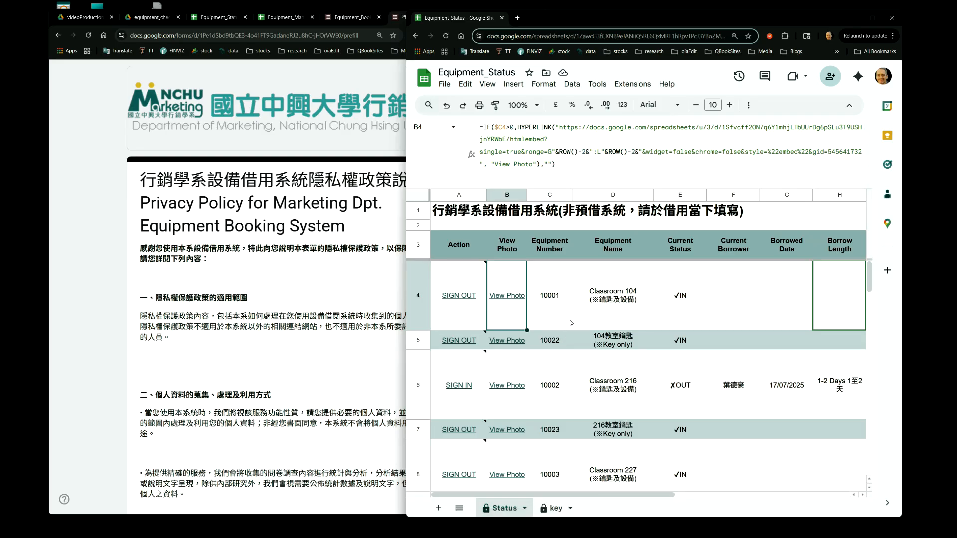
left_click(571, 323)
key("Right")
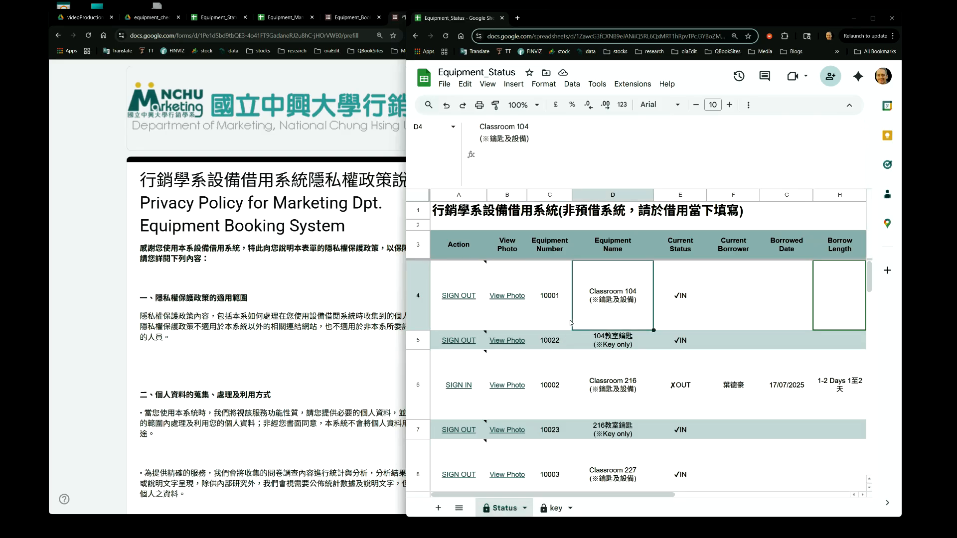
key("Left")
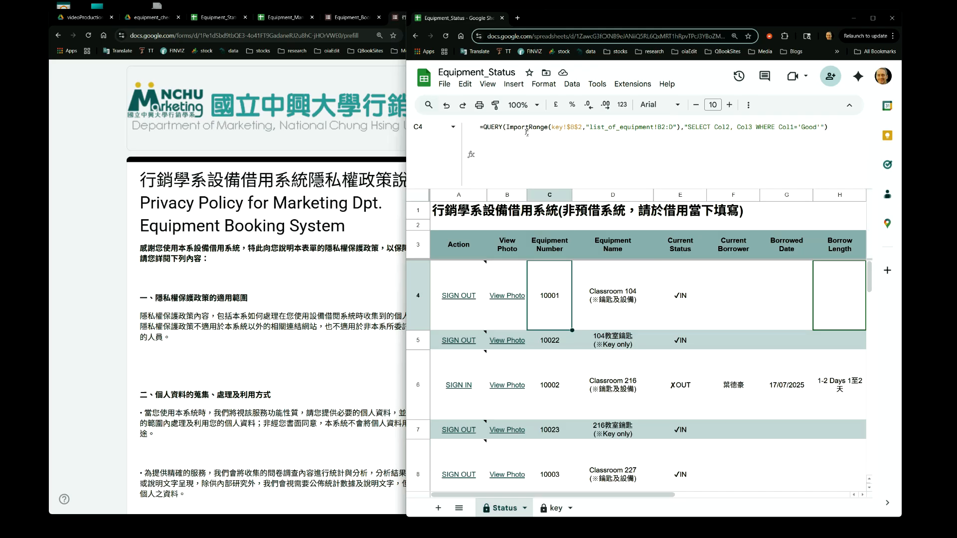
key("Left")
key("Left")
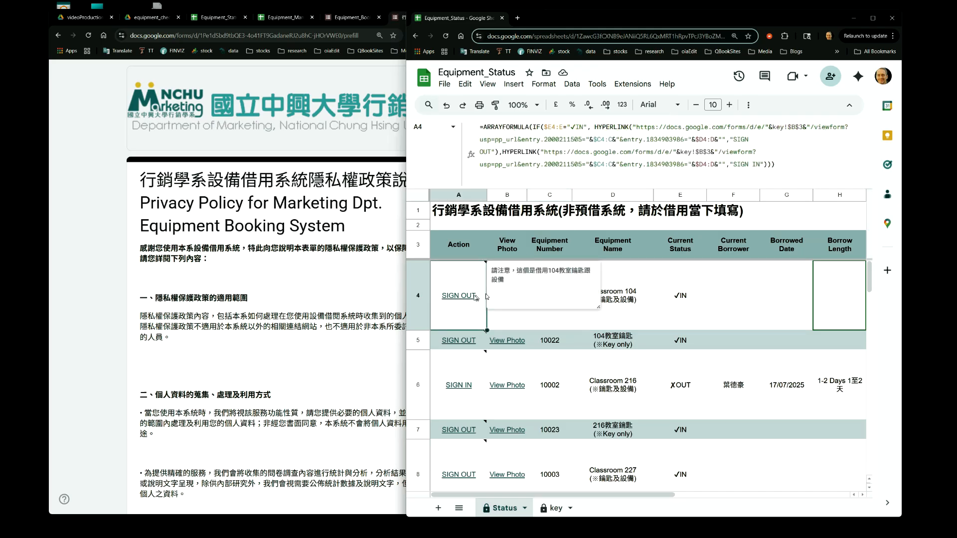
key("Down")
key("Down")
key("Down")
key("Down")
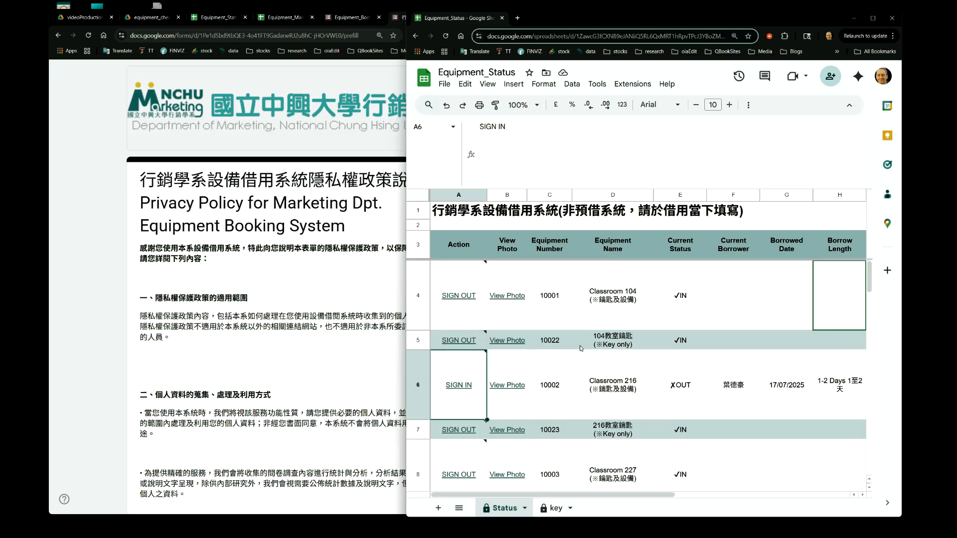
key("Up")
key("Up")
key("Up")
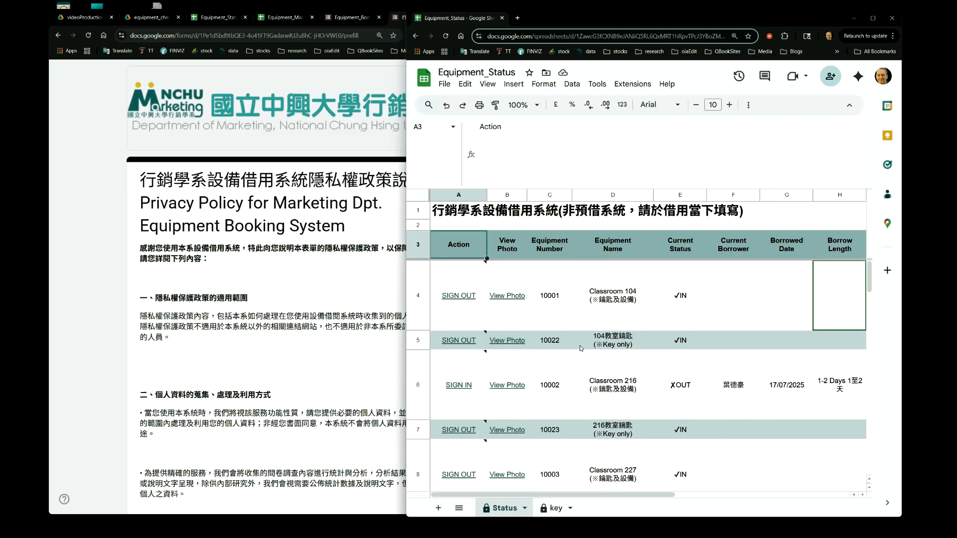
key("Up")
key("Up")
key("Down")
key("Right")
key("Right")
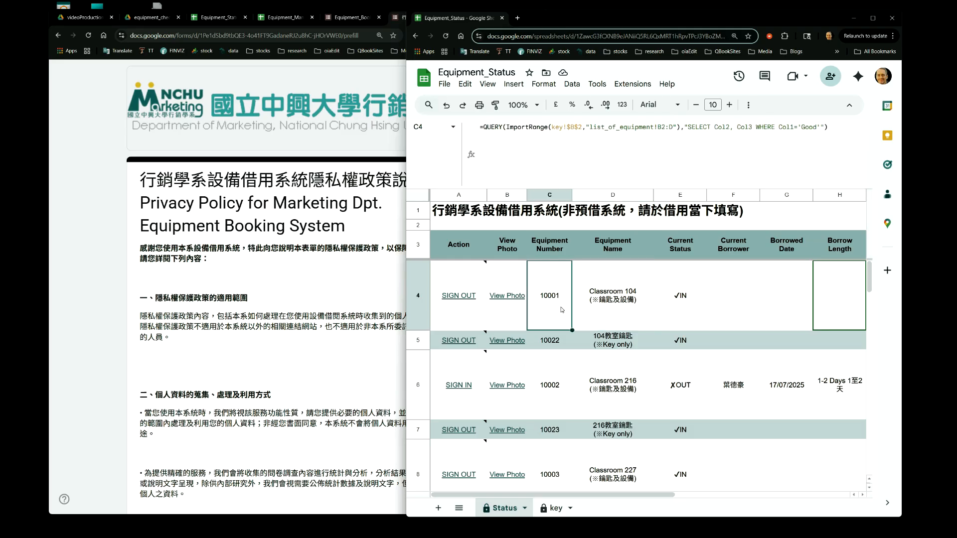
Select the QUERY output range C4:D7 and inspect the ImportRange call inside the C4 QUERY formula
key("shift+Right")
key("shift+Down")
key("shift+Down")
key("shift+Down")
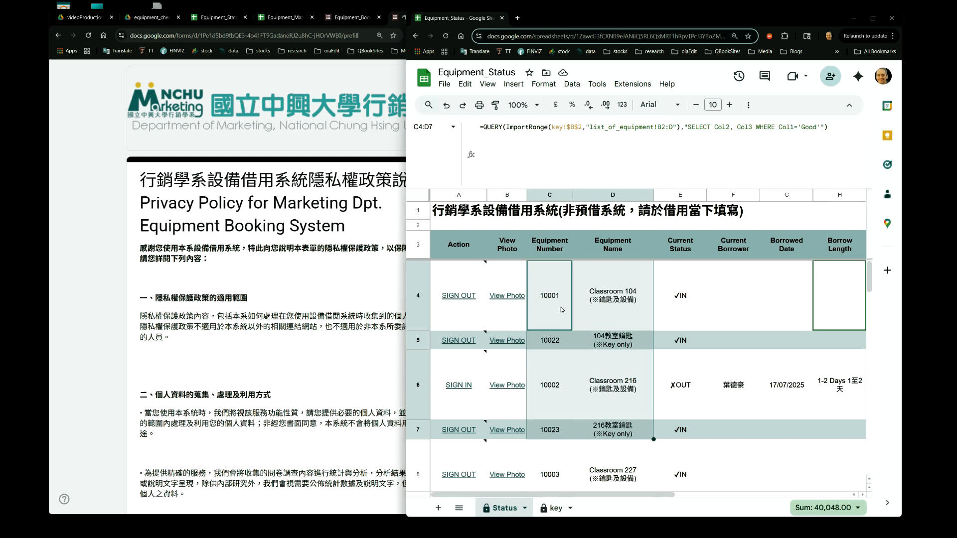
left_click(562, 309)
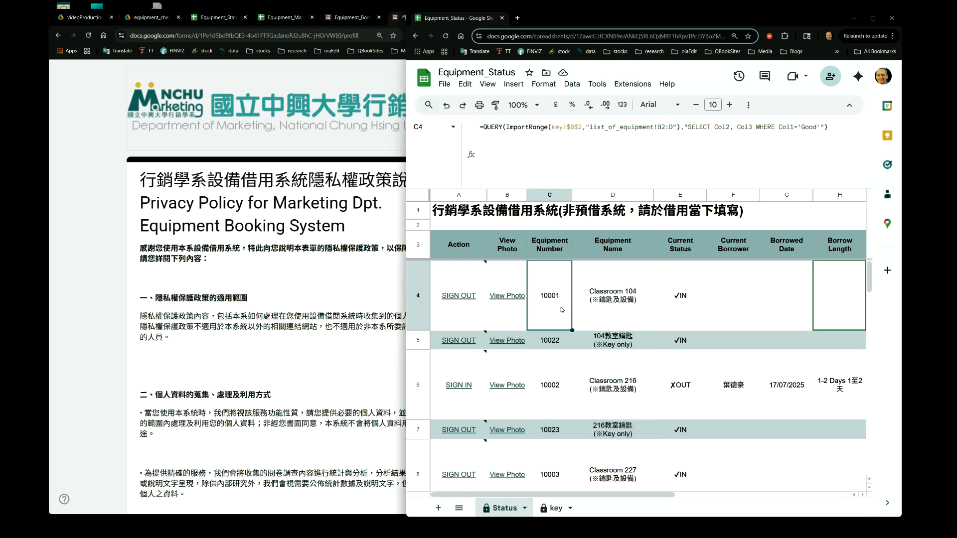
key("Down")
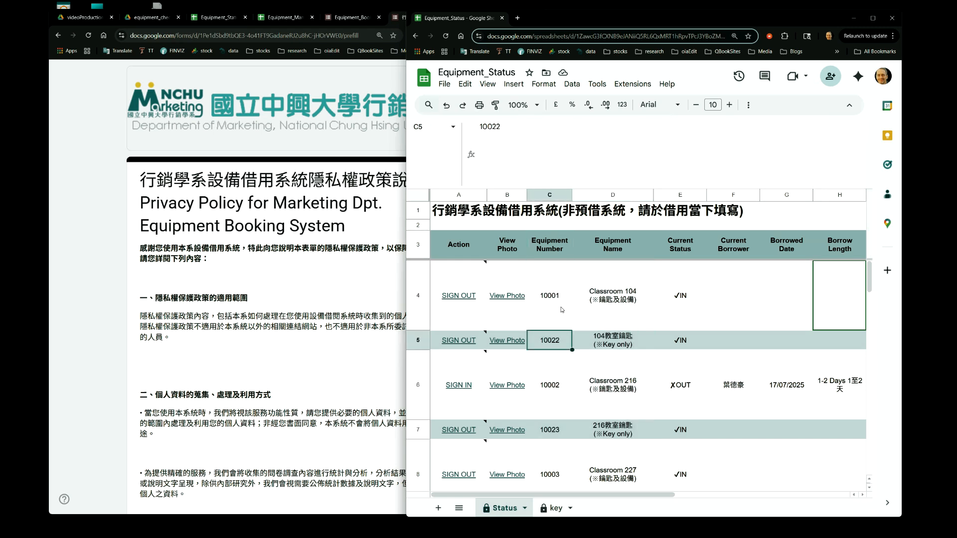
key("Down")
key("Down")
key("Up")
key("Up")
key("Down")
key("Right")
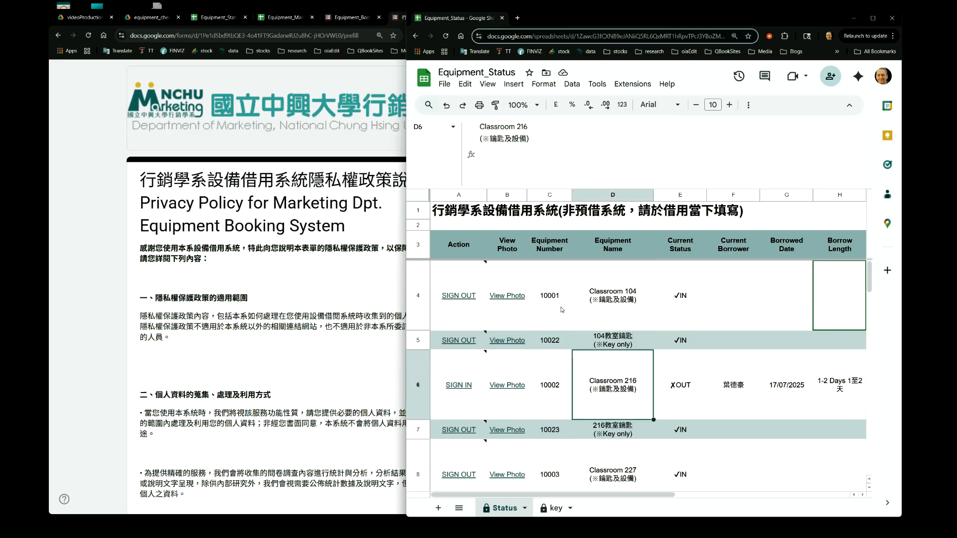
key("Up")
key("Up")
key("Left")
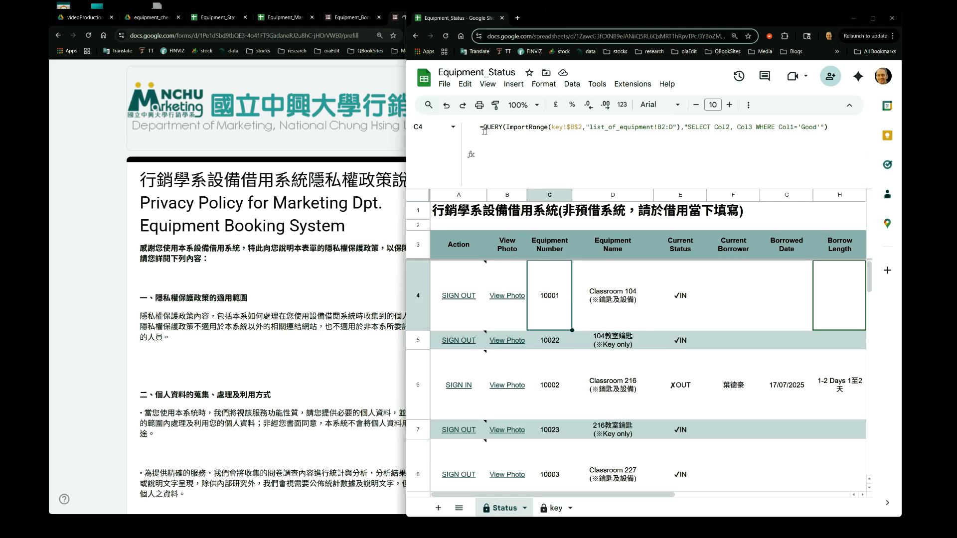
double_click(538, 127)
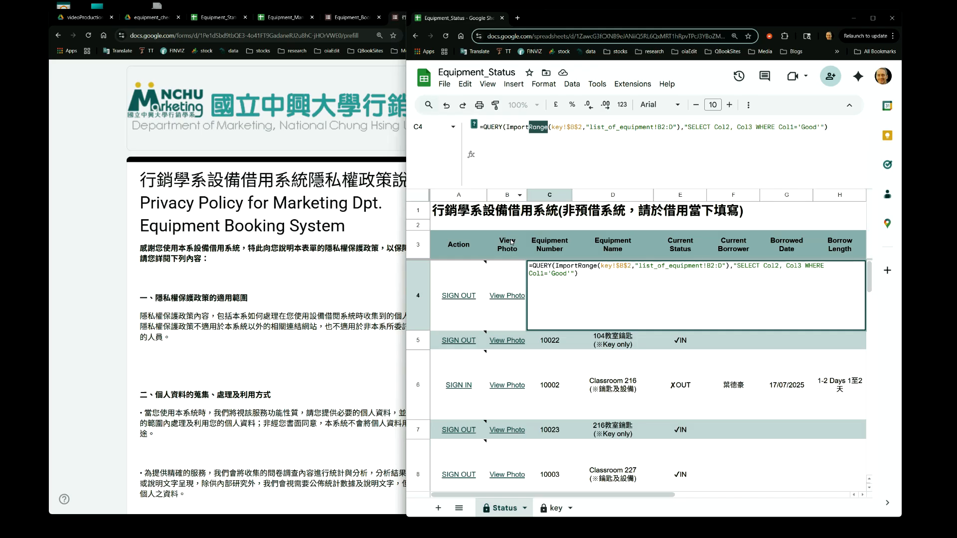
key("Escape")
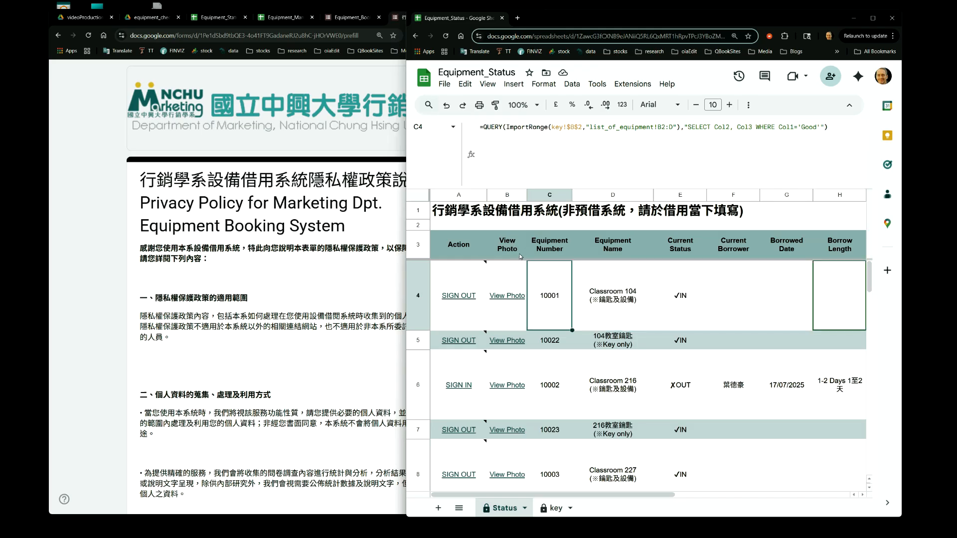
Inspect the Current Status formula in E4 and its ImportRange QUERY on borrow_modified, comparing neighbouring rows
key("Left")
key("Left")
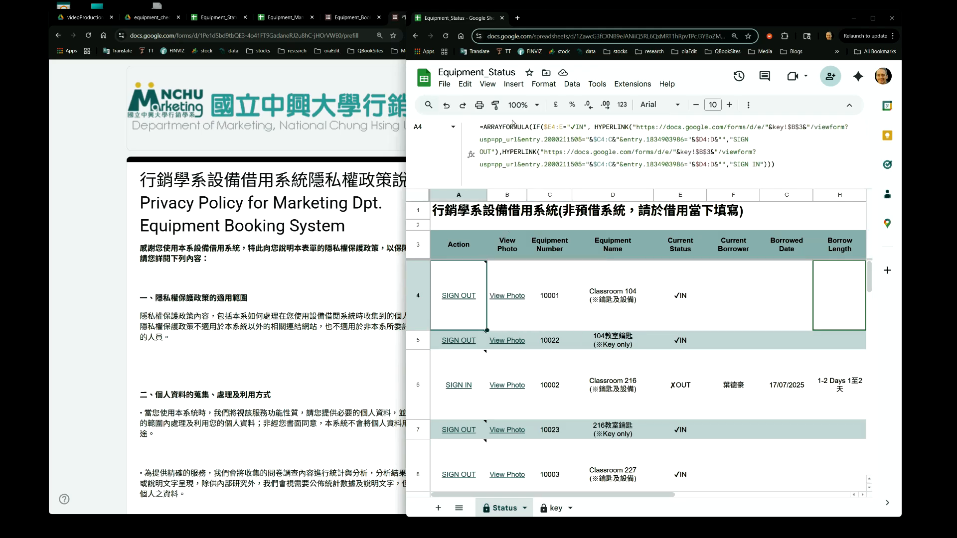
key("Right")
key("Right")
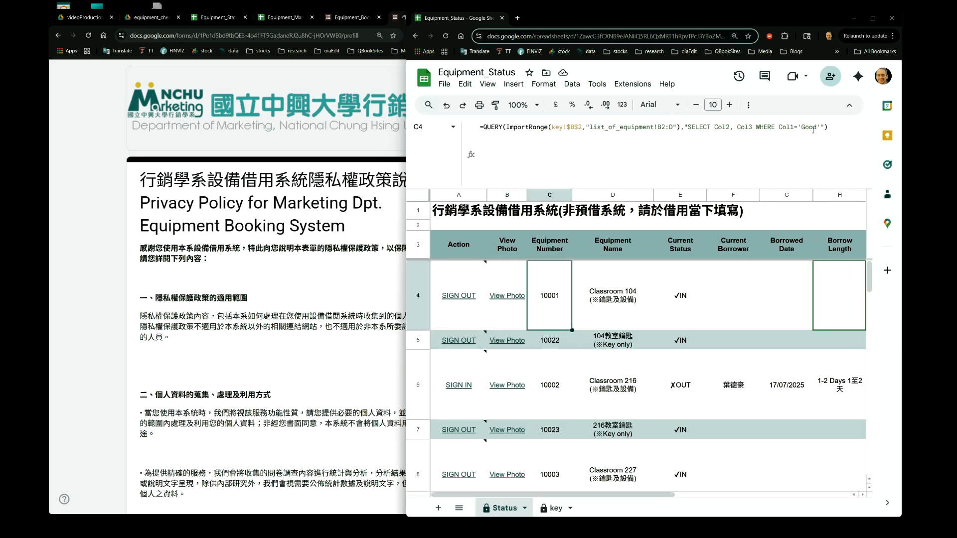
key("Right")
key("Right")
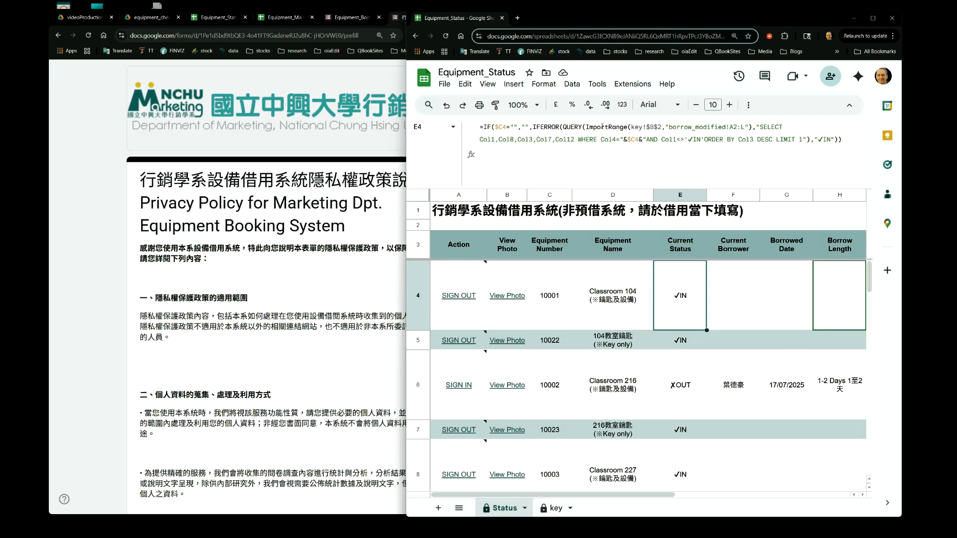
double_click(602, 127)
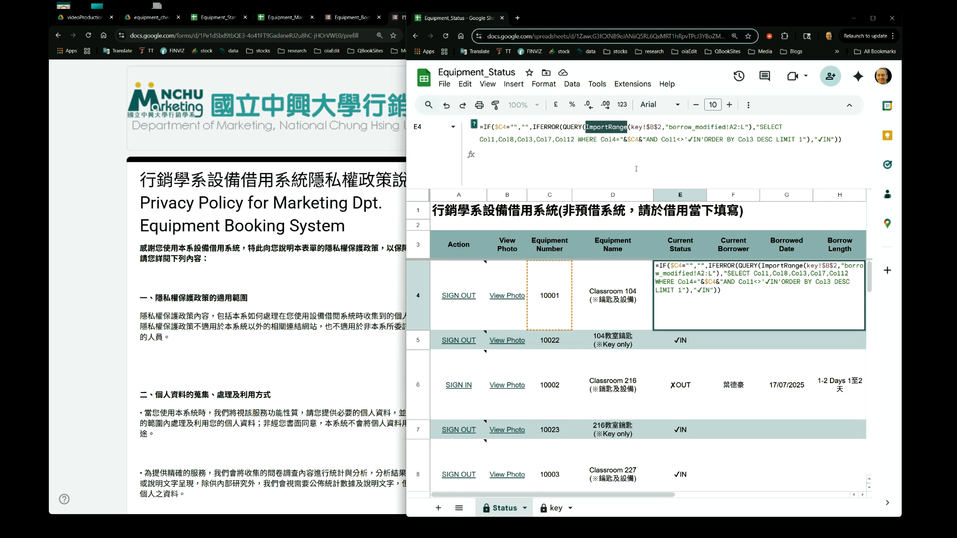
key("Escape")
key("Down")
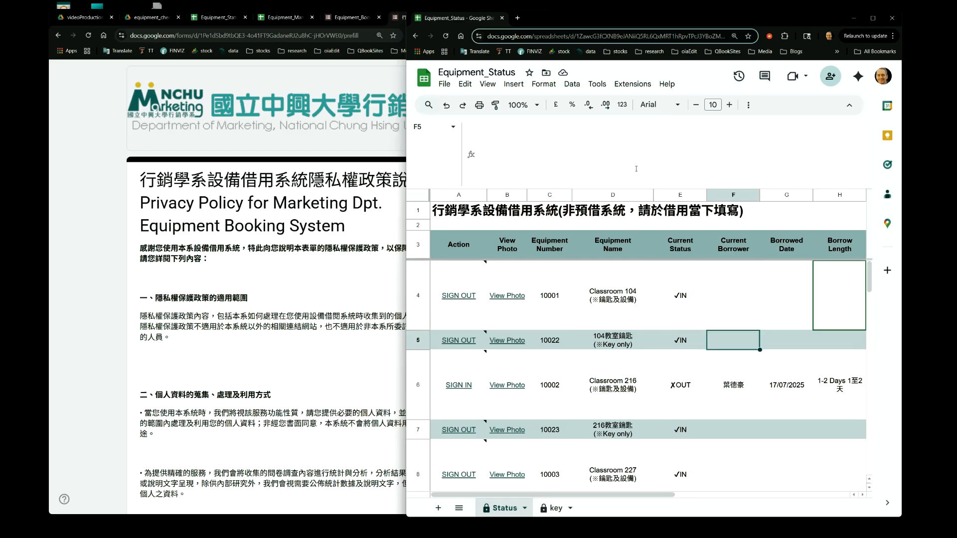
key("Down")
key("Up")
key("Up")
key("Down")
key("Up")
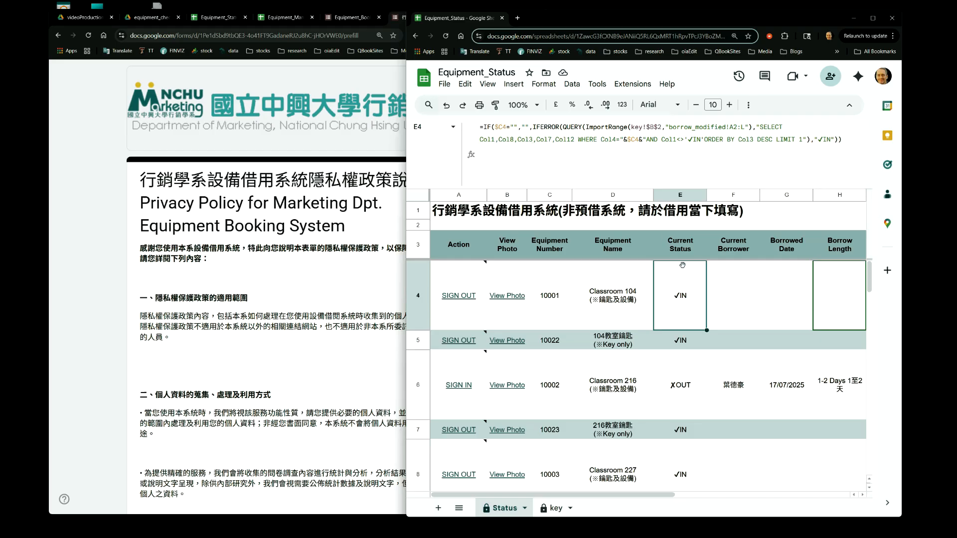
key("Down")
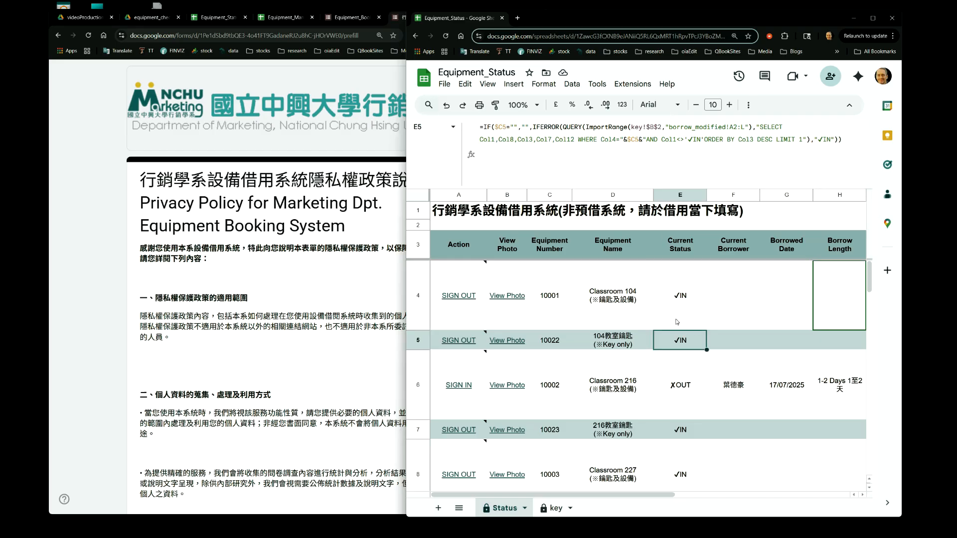
Open the Current Status formulas in E6 and E7 to highlight how their $C row reference changes per row
key("Down")
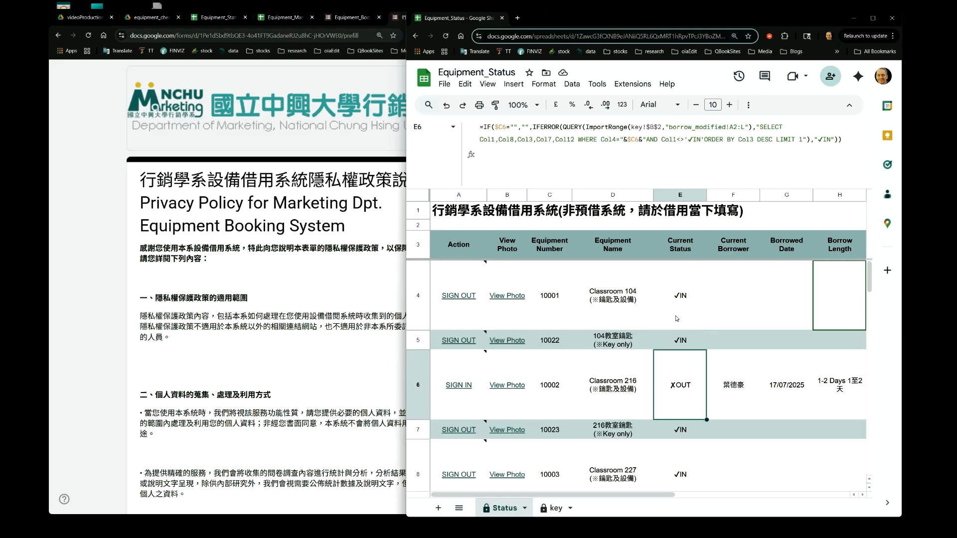
left_click(504, 128)
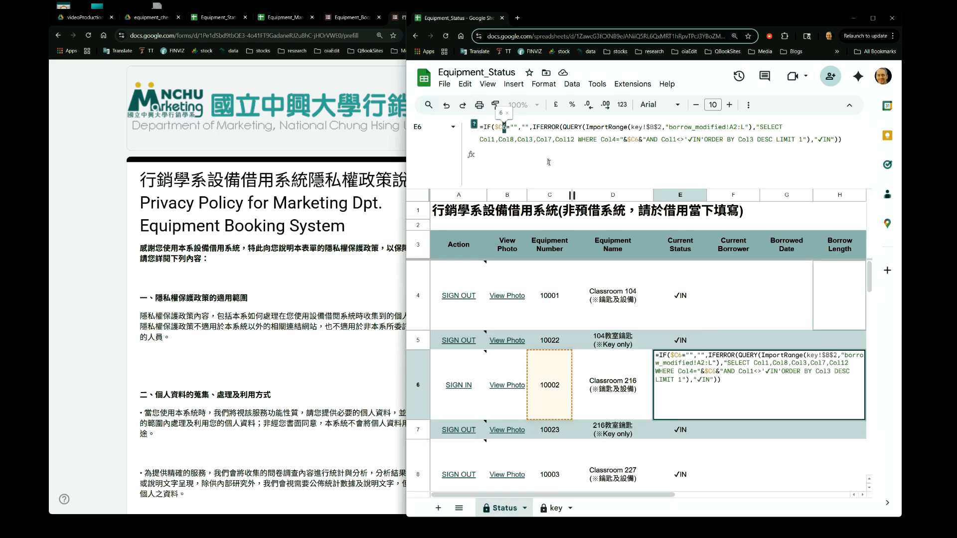
key("Return")
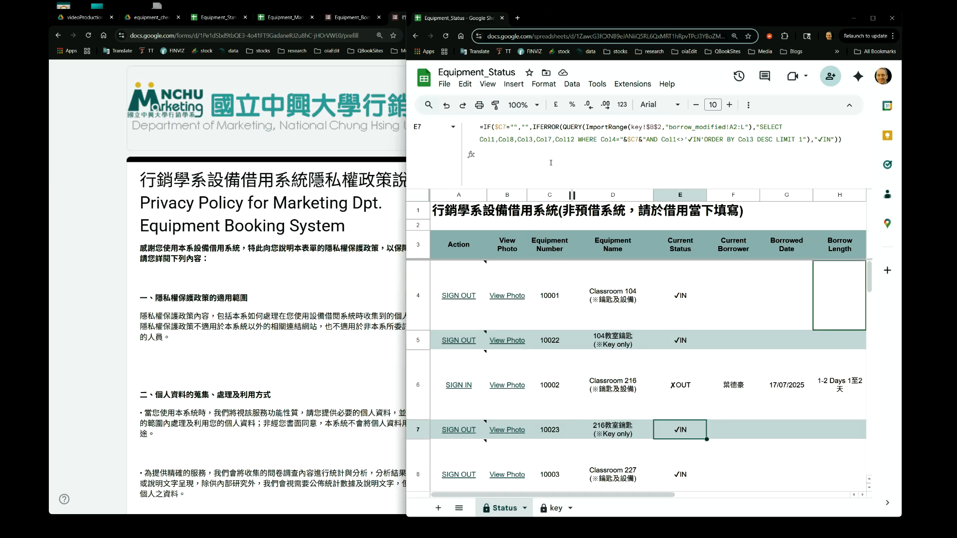
left_click(632, 140)
double_click(634, 140)
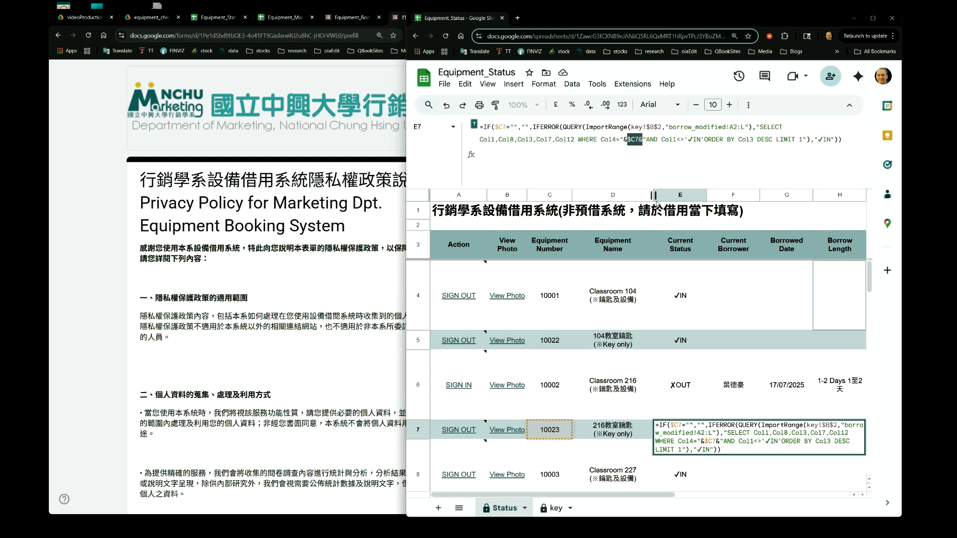
key("Return")
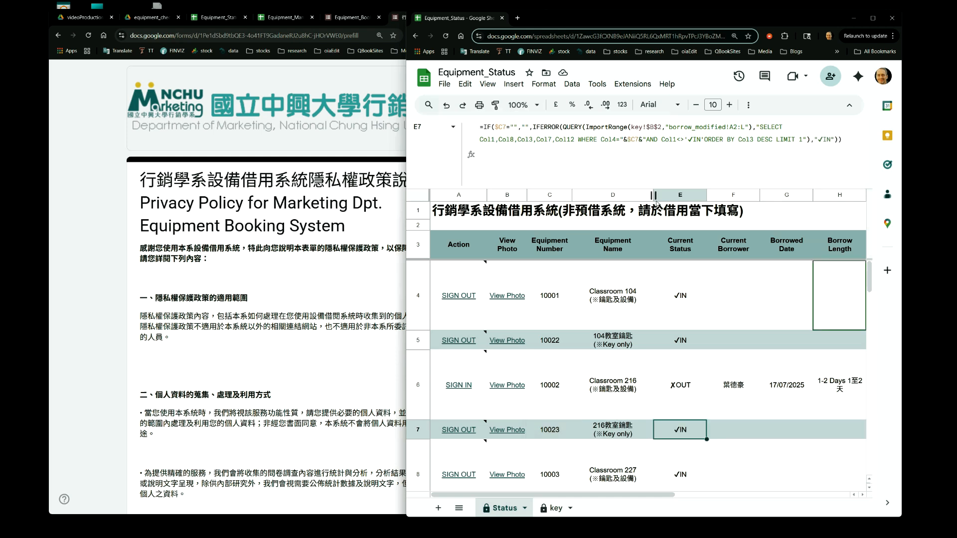
Compare the Equipment Number QUERY formula in C4 with the Current Status formulas in column E
key("Up")
key("Up")
key("Up")
key("Up")
key("Up")
key("Up")
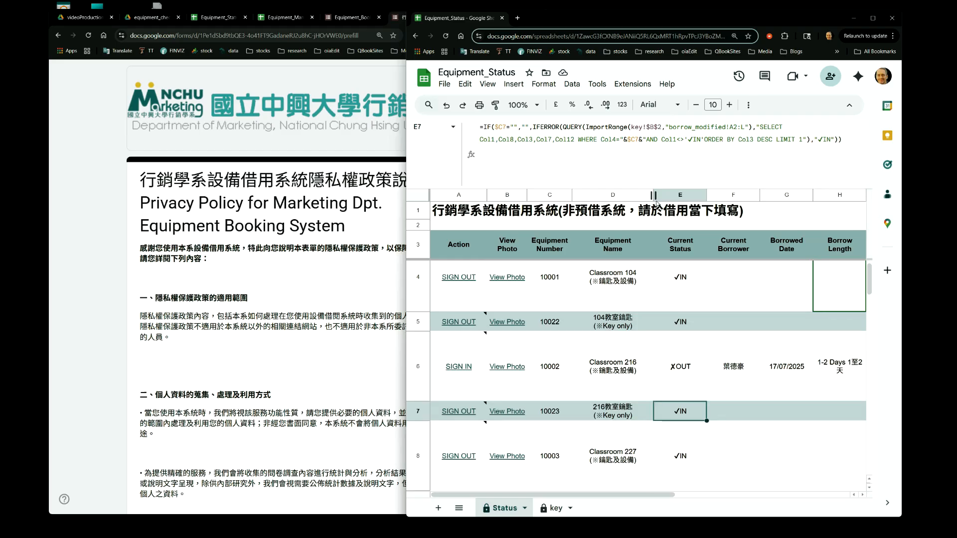
key("Down")
key("Down")
key("Down")
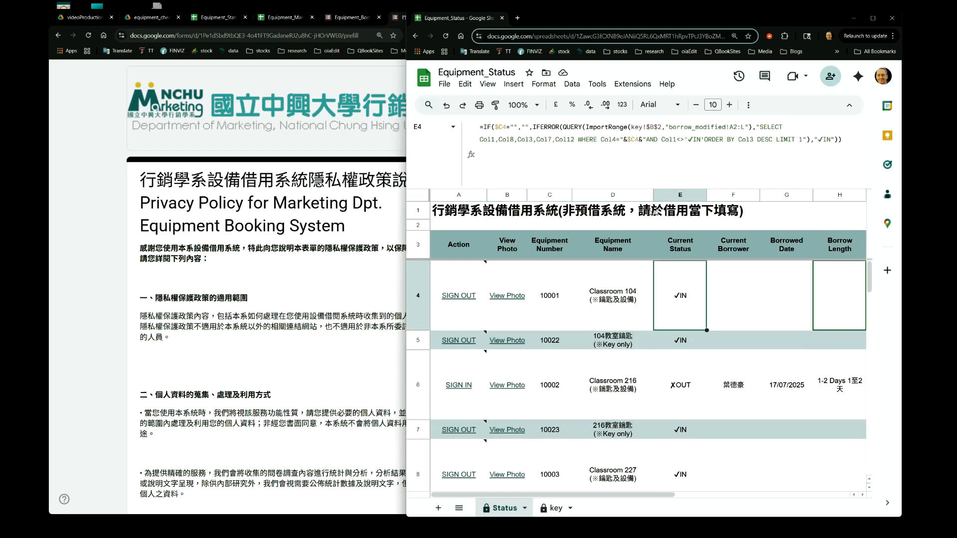
key("Up")
key("Up")
key("Down")
key("Left")
key("Left")
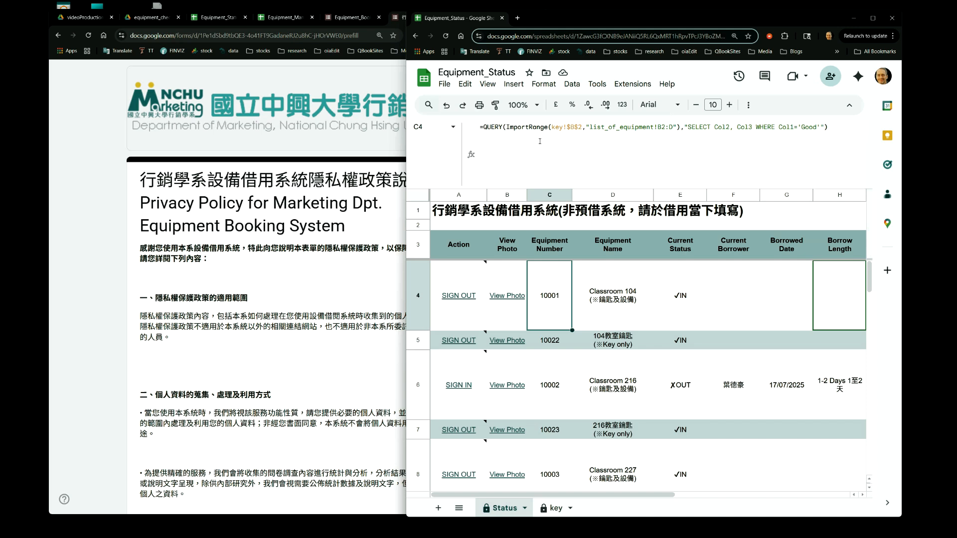
key("Right")
key("Right")
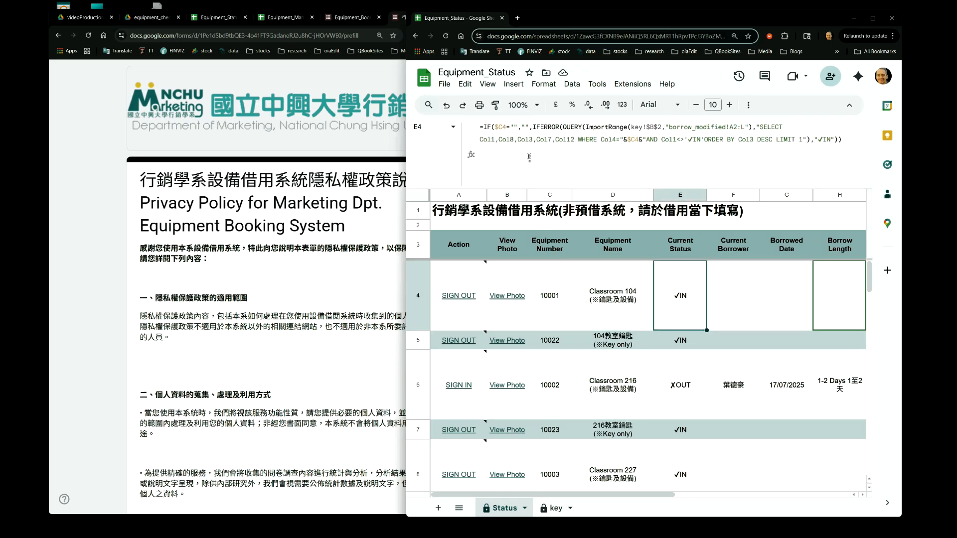
key("Down")
key("Down")
key("Up")
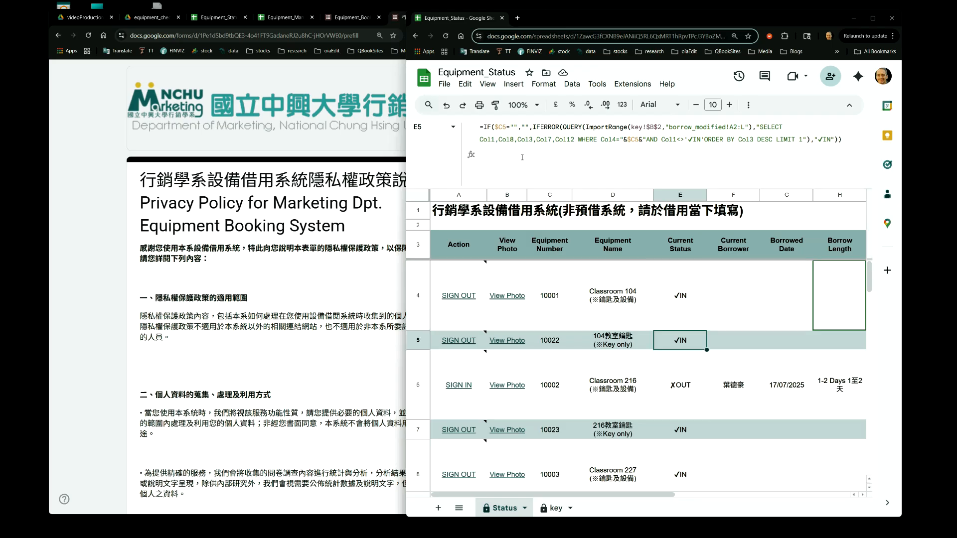
key("Up")
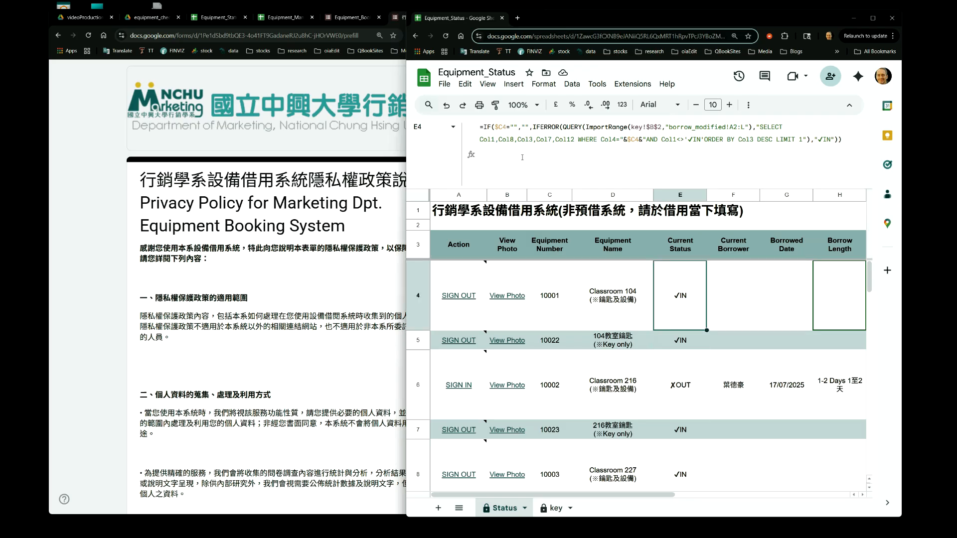
key("Left")
key("Left")
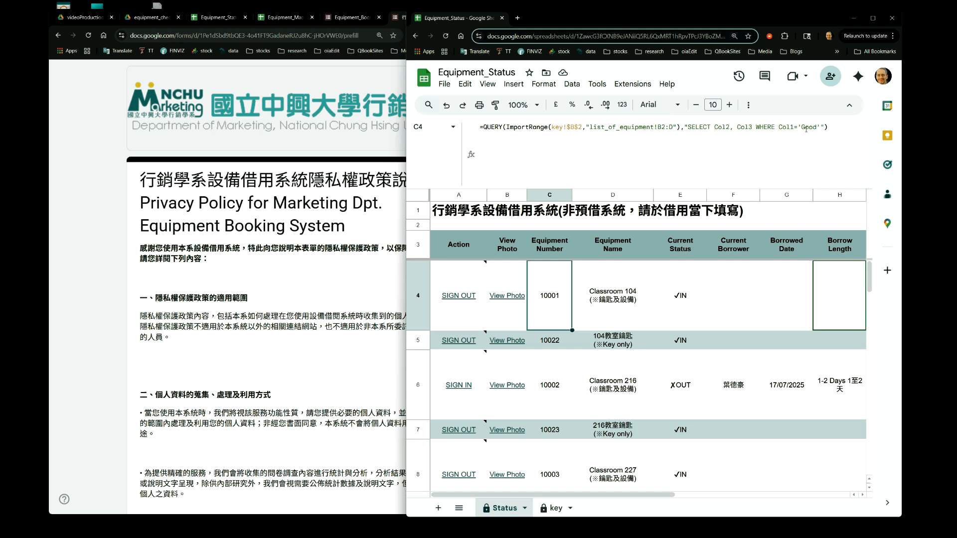
key("Right")
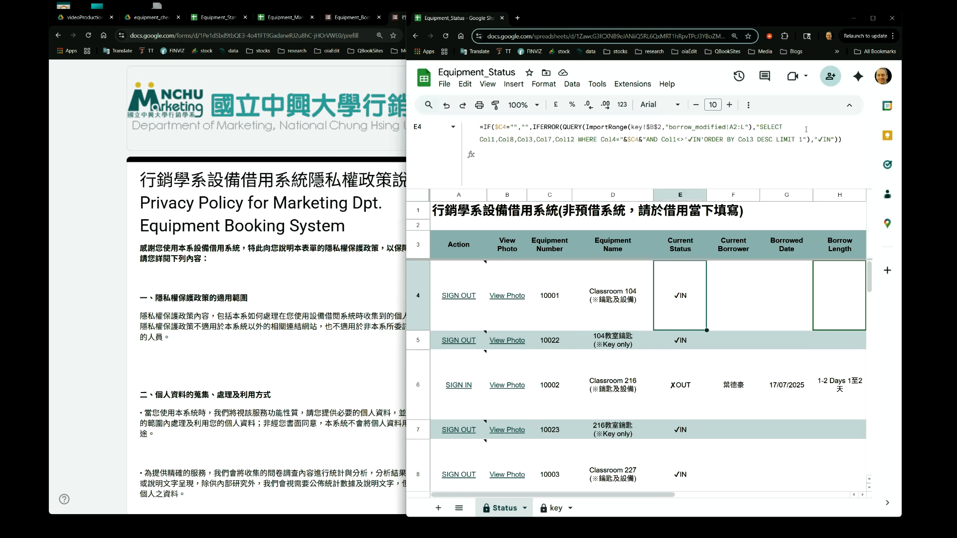
Step through the Current Status cells E4 to E8, comparing the row reference in each formula
key("Down")
key("Down")
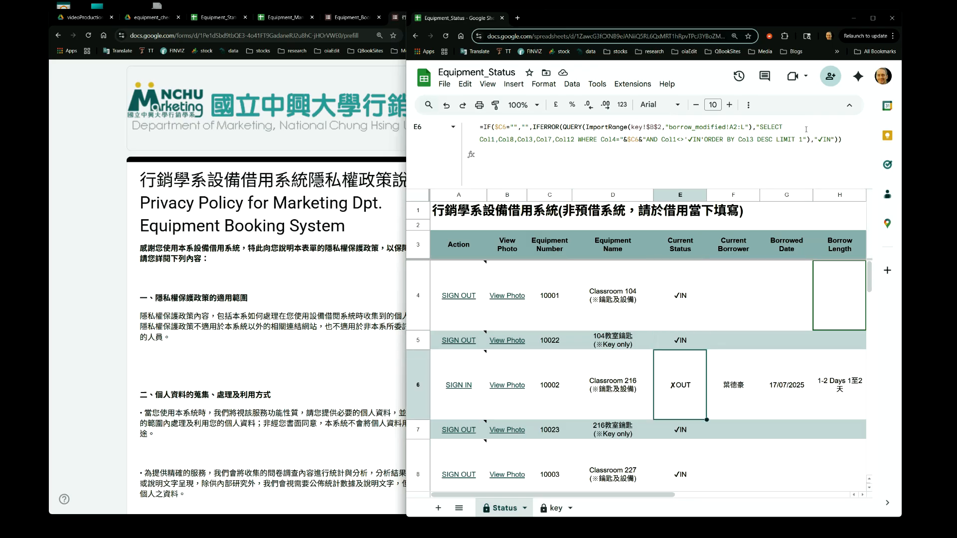
key("Up")
key("Up")
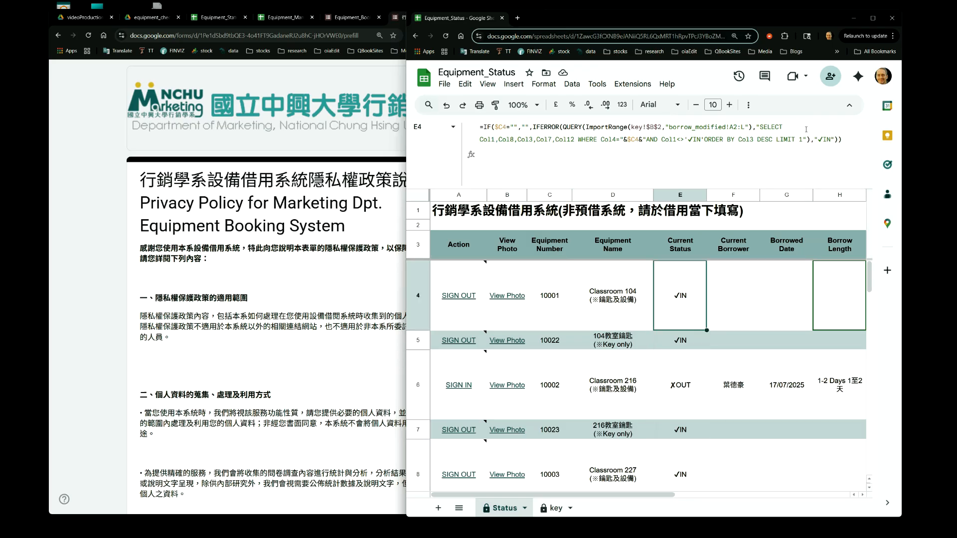
key("Left")
key("Left")
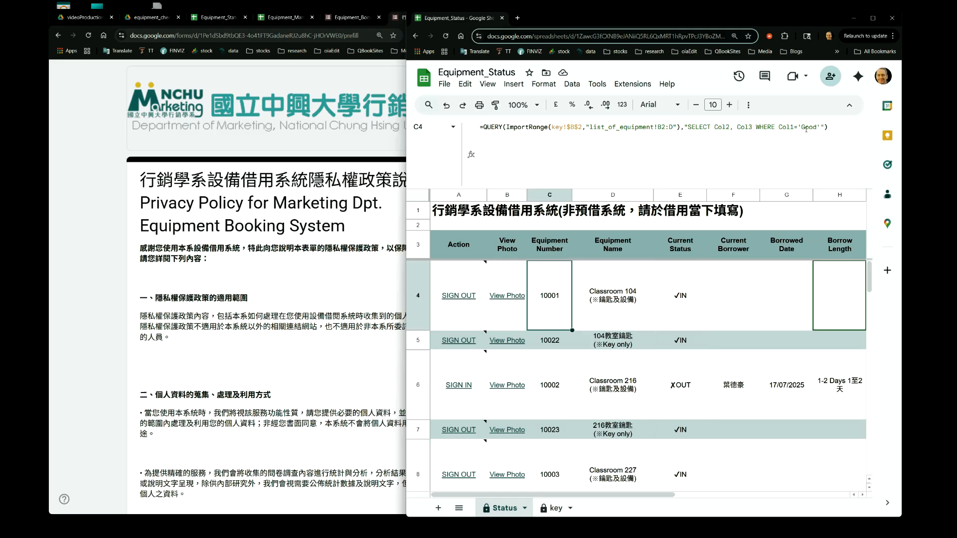
key("Right")
key("Right")
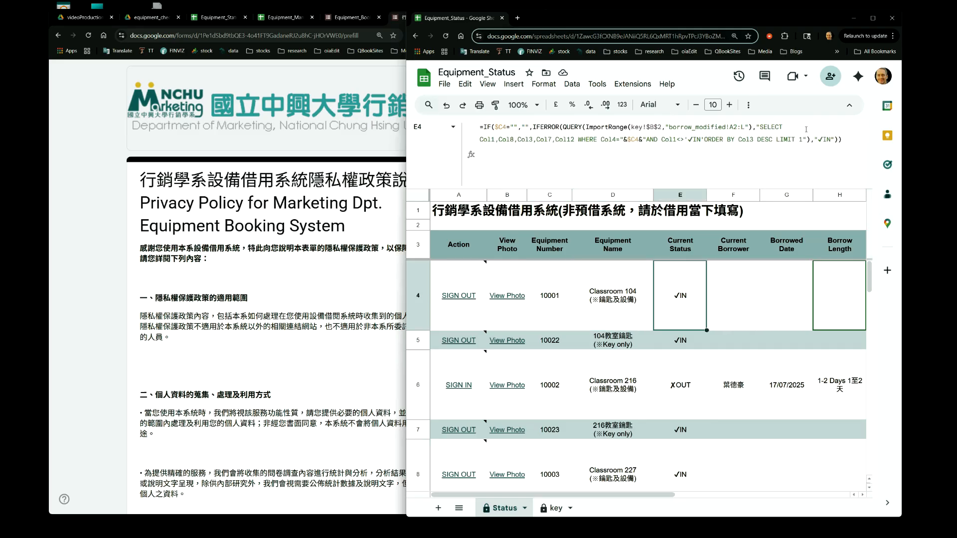
key("Down")
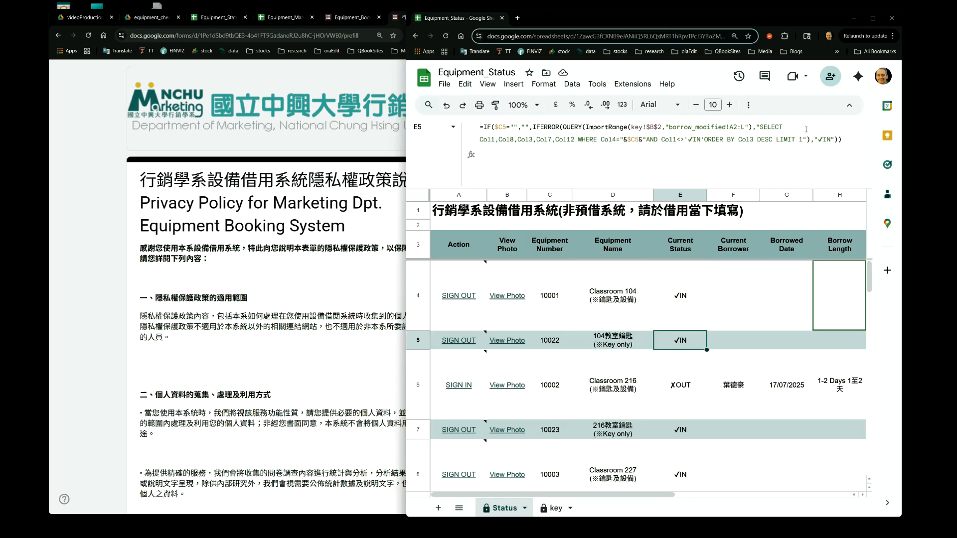
key("Down")
key("Up")
key("Up")
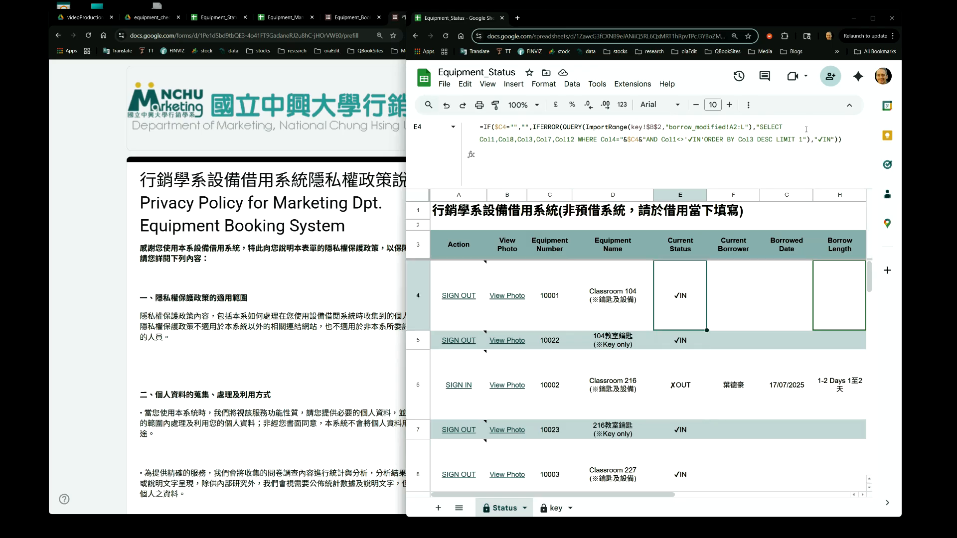
key("Down")
key("Down")
key("Down")
key("Down")
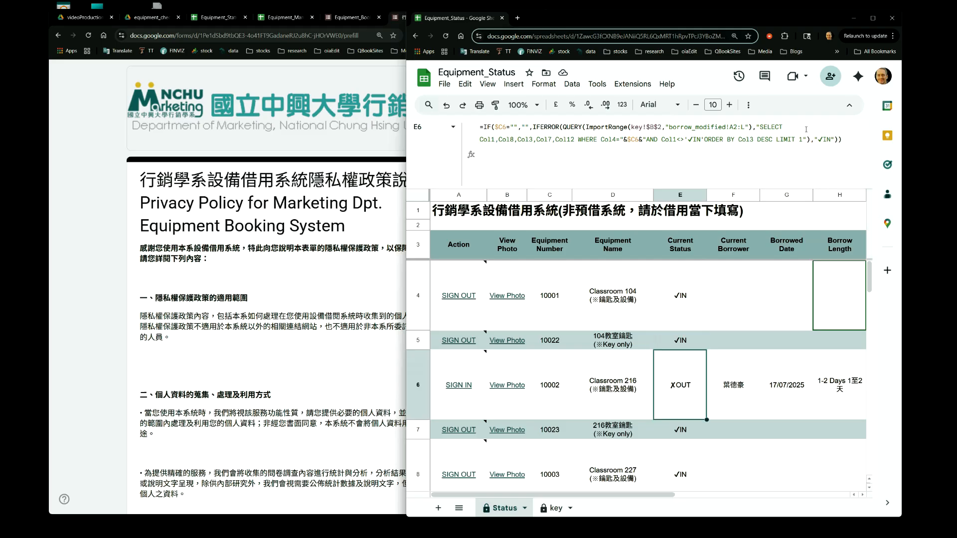
key("Down")
key("Up")
key("Up")
key("Up")
key("Up")
key("Up")
key("Up")
key("Up")
key("Up")
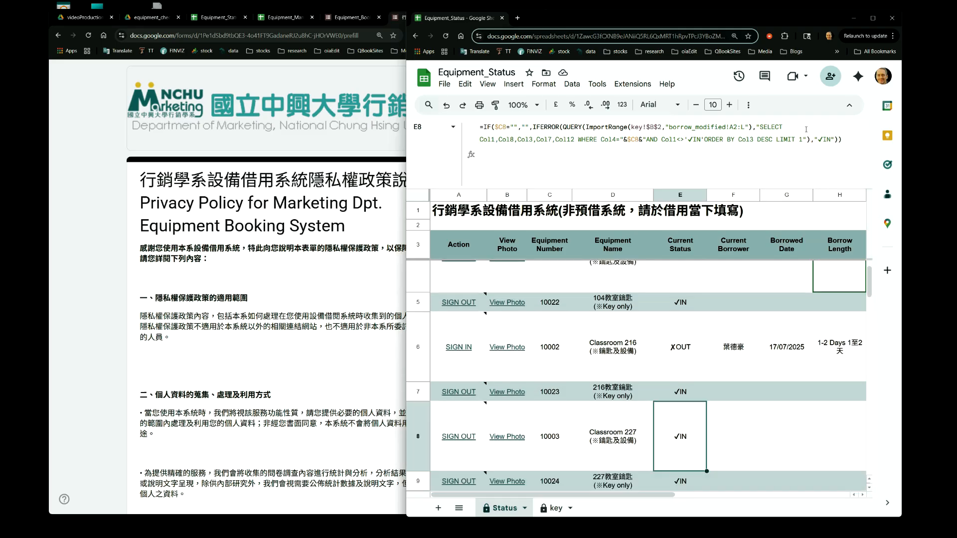
key("Down")
key("Down")
key("Down")
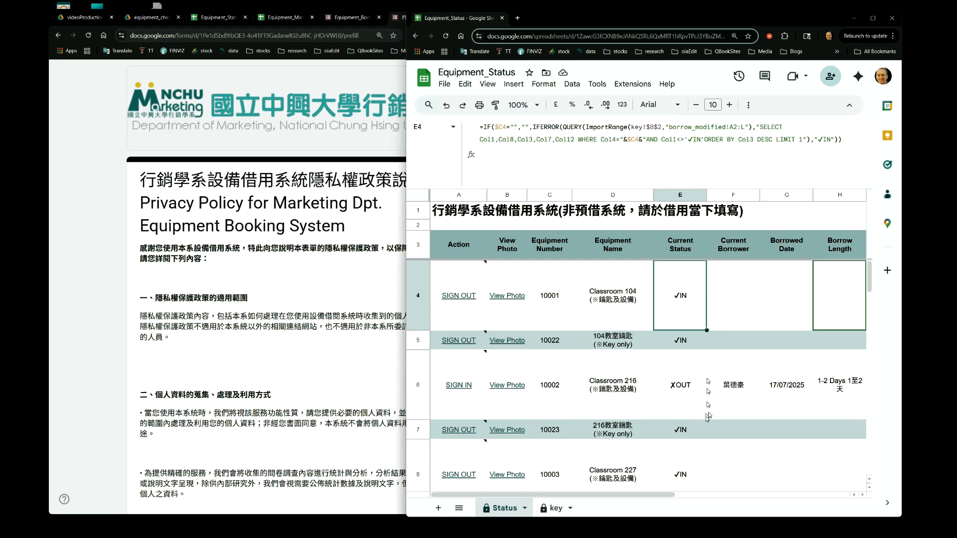
Open the E4 formula to highlight its $C4 reference, then review E5 to E8 again
left_click(633, 141)
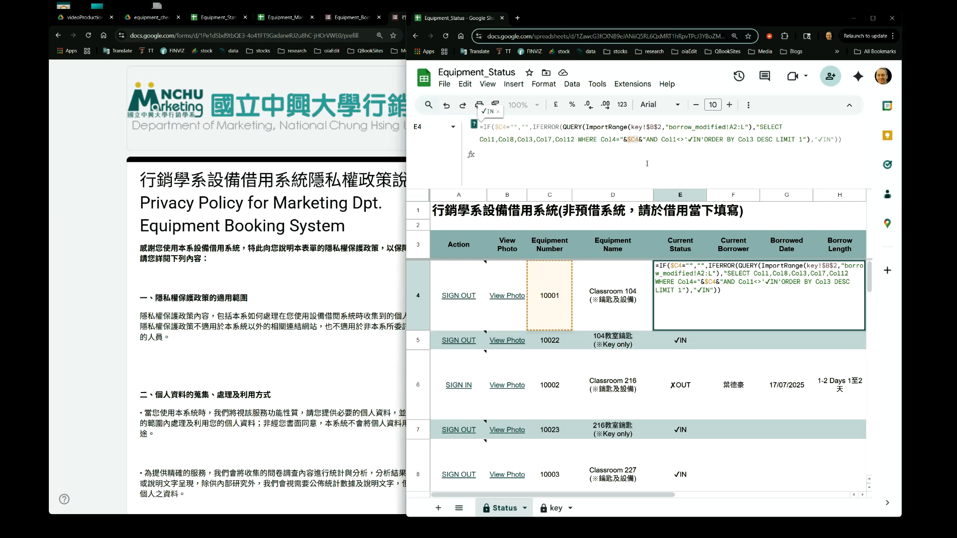
key("Escape")
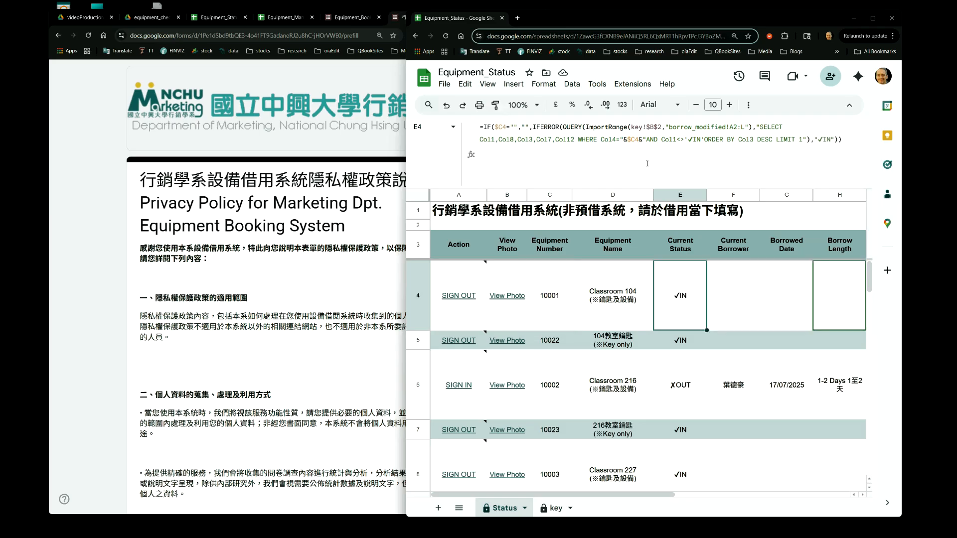
key("Down")
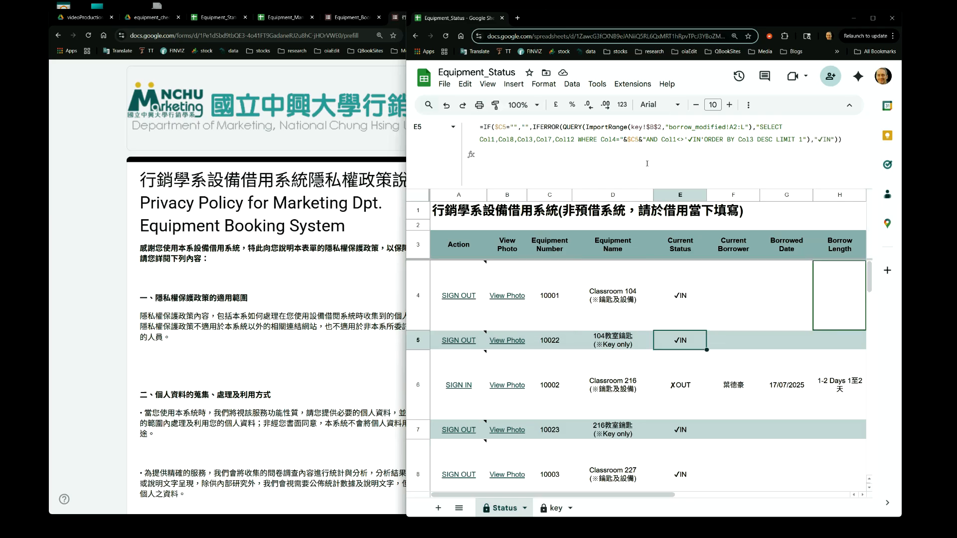
key("Down")
key("Down")
key("Down")
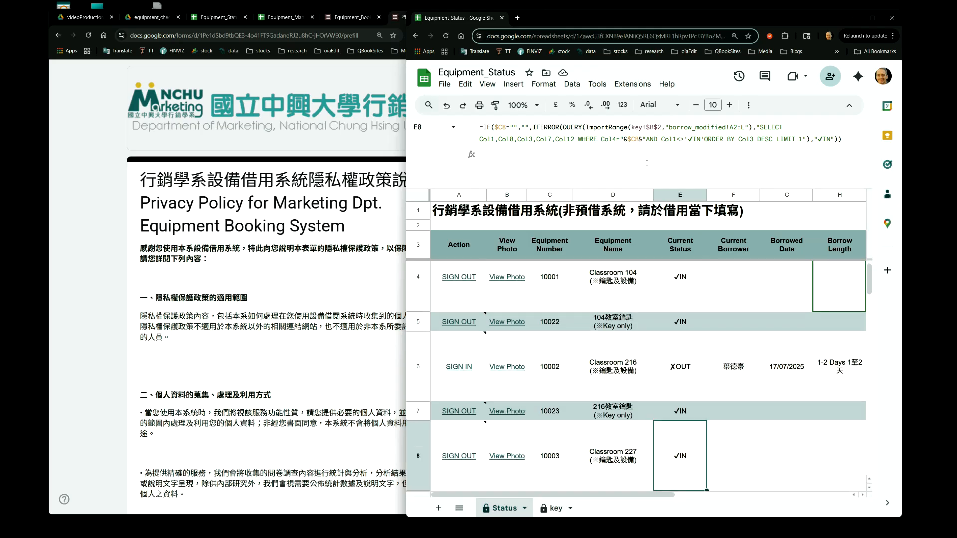
key("Up")
key("Up")
key("Up")
key("Up")
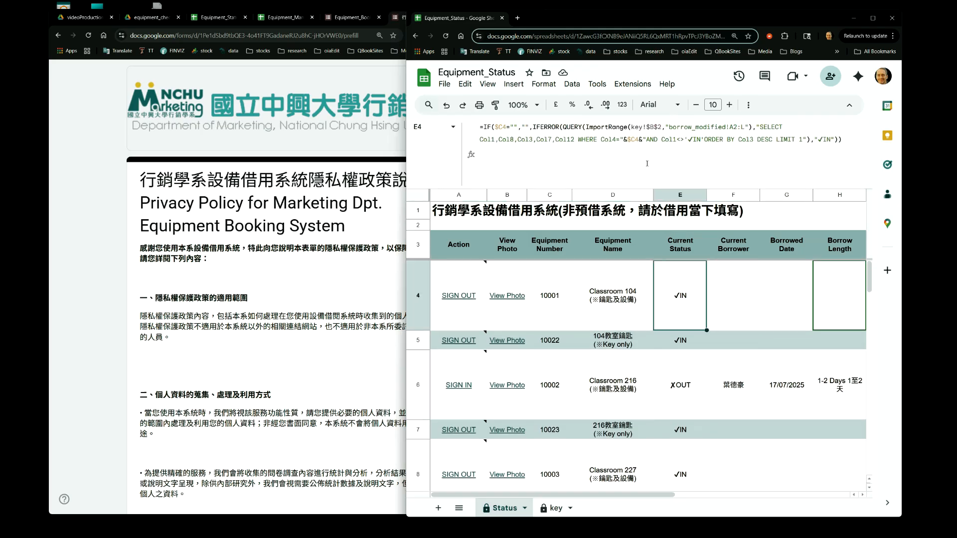
Review the View Photo HYPERLINK formula in B4 and the Action column header
key("Left")
key("Left")
key("Left")
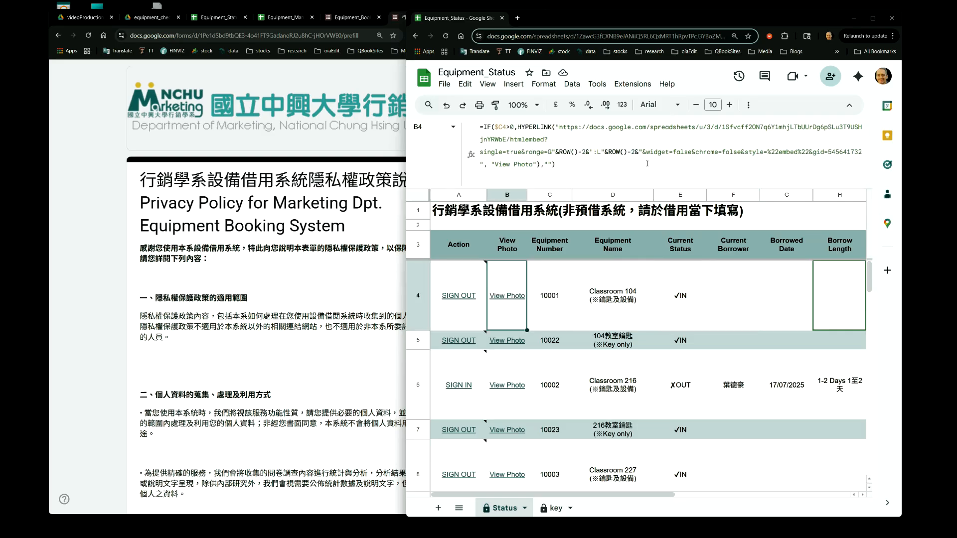
key("Down")
key("Down")
key("Down")
key("Up")
key("Left")
key("Up")
key("Up")
key("Up")
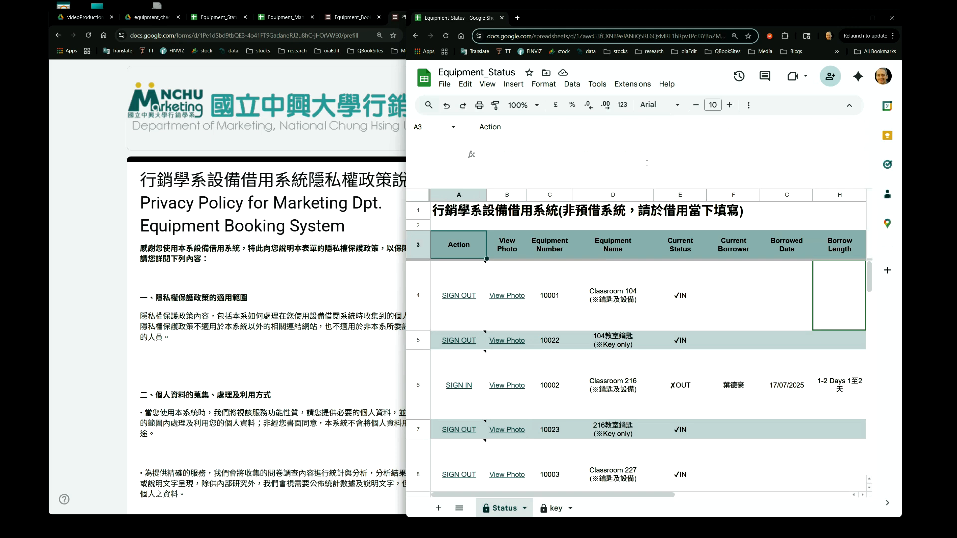
Inspect the Action ARRAYFORMULA in A4 and its expanded SIGN IN / SIGN OUT values and link
key("Down")
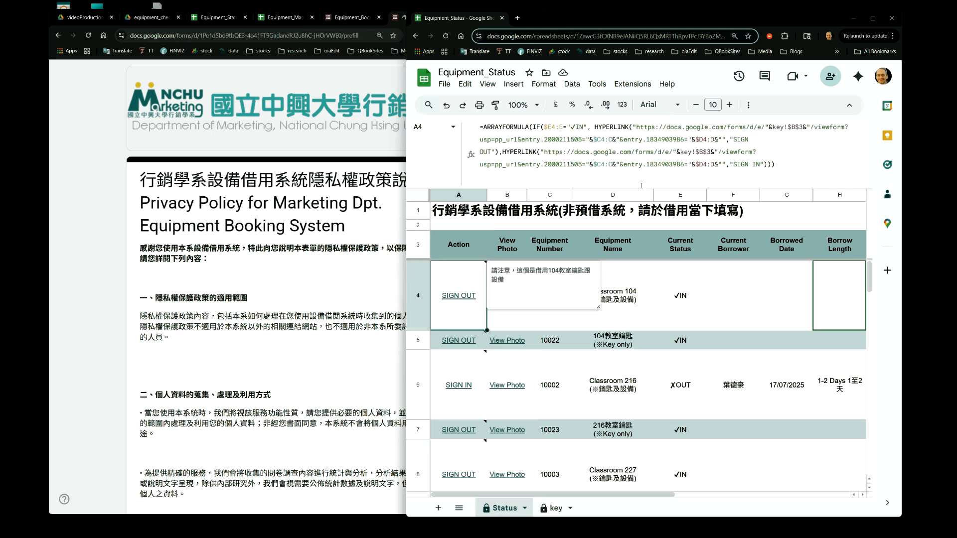
key("Down")
key("Down")
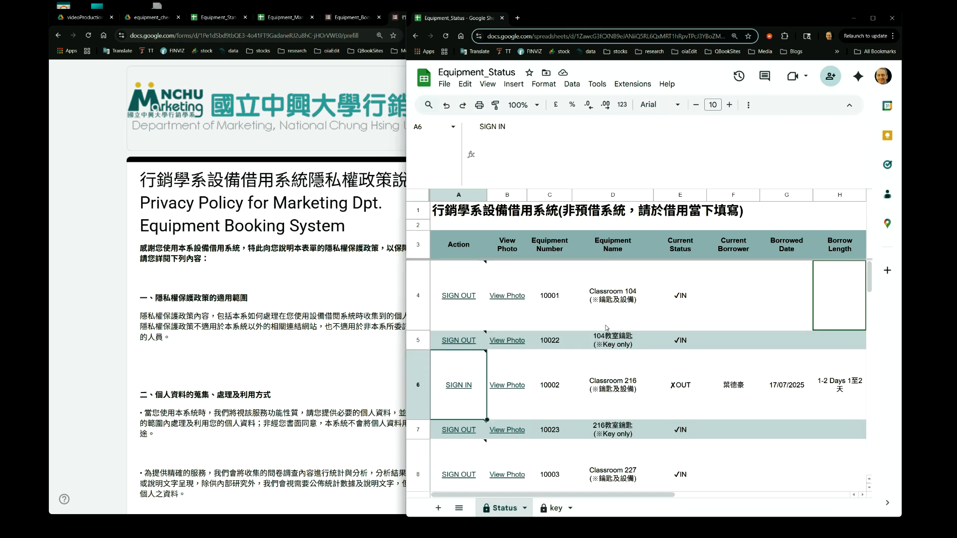
key("Up")
key("Up")
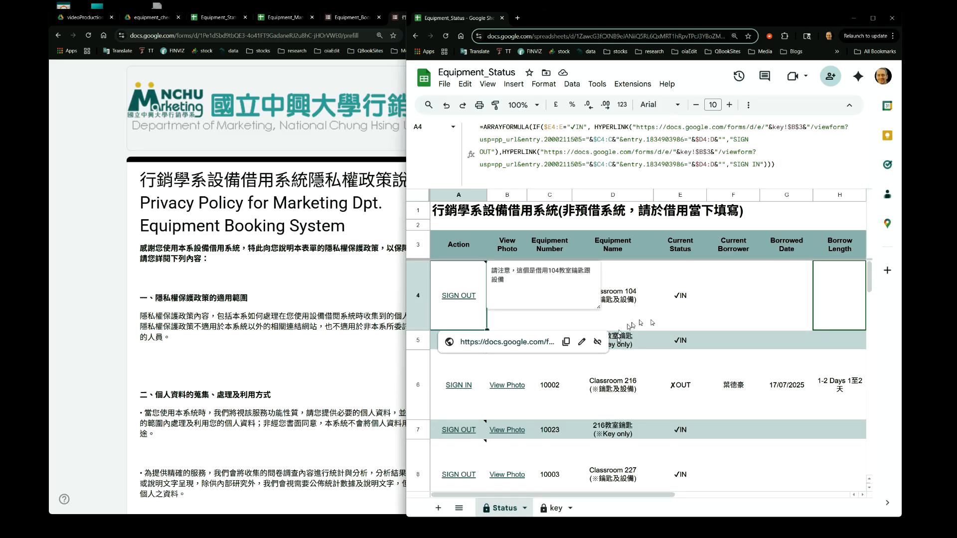
left_click(680, 313)
key("Right")
key("Left")
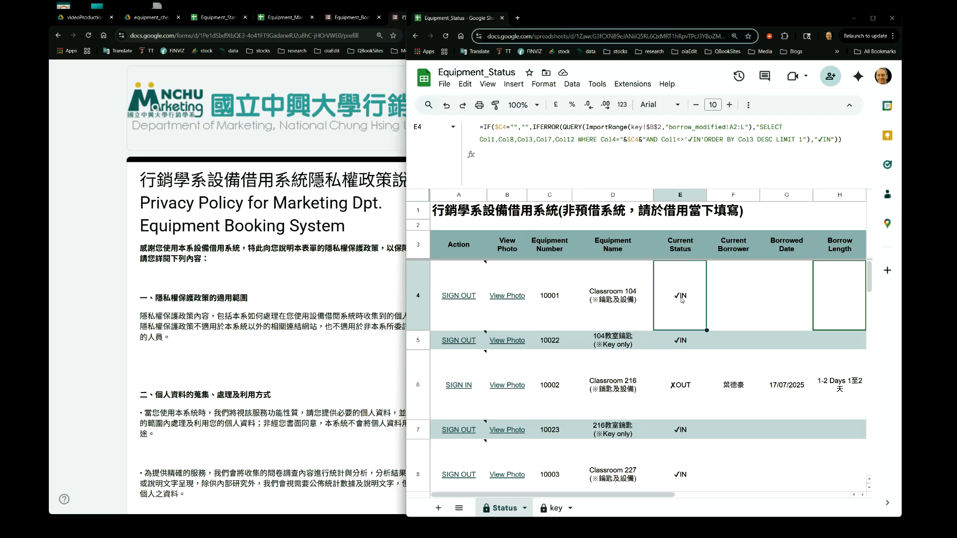
key("Left")
key("Left")
key("Left")
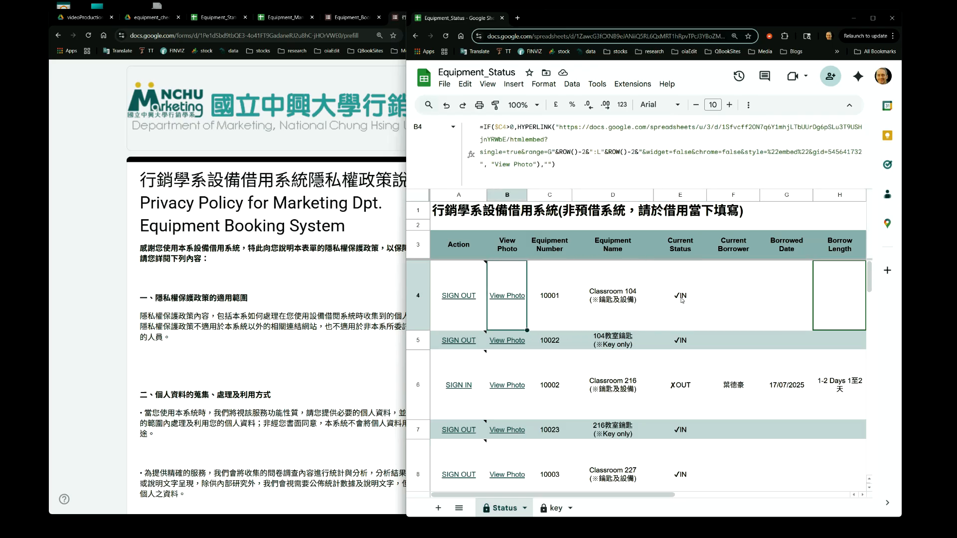
Move down the View Photo column to examine the HYPERLINK formula in B7
mouse_move(515, 316)
key("Down")
key("Down")
key("Down")
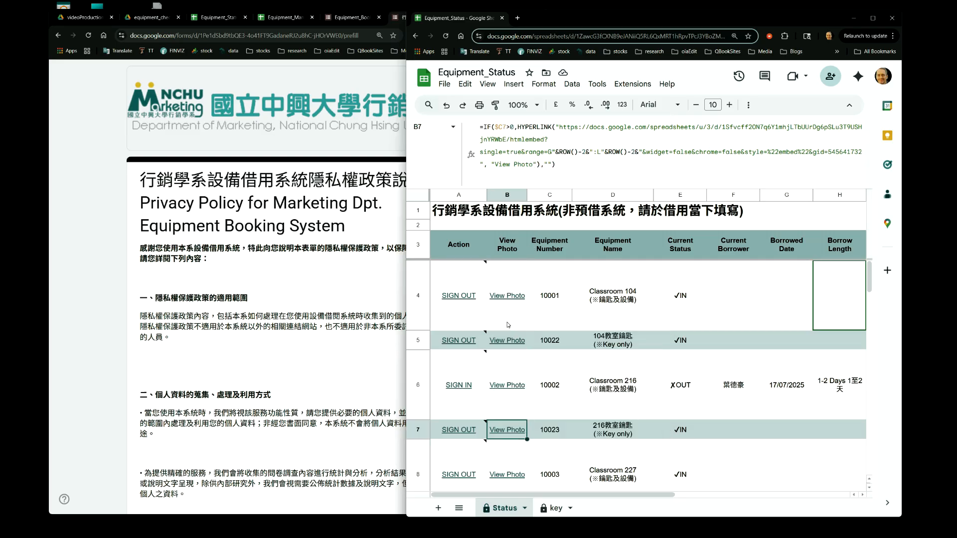
Step up and down through the View Photo column, B3 to B7, comparing each cell's HYPERLINK formula
key("Down")
key("Up")
key("Up")
key("Up")
key("Up")
key("Up")
key("Up")
key("Up")
key("Down")
key("Down")
key("Down")
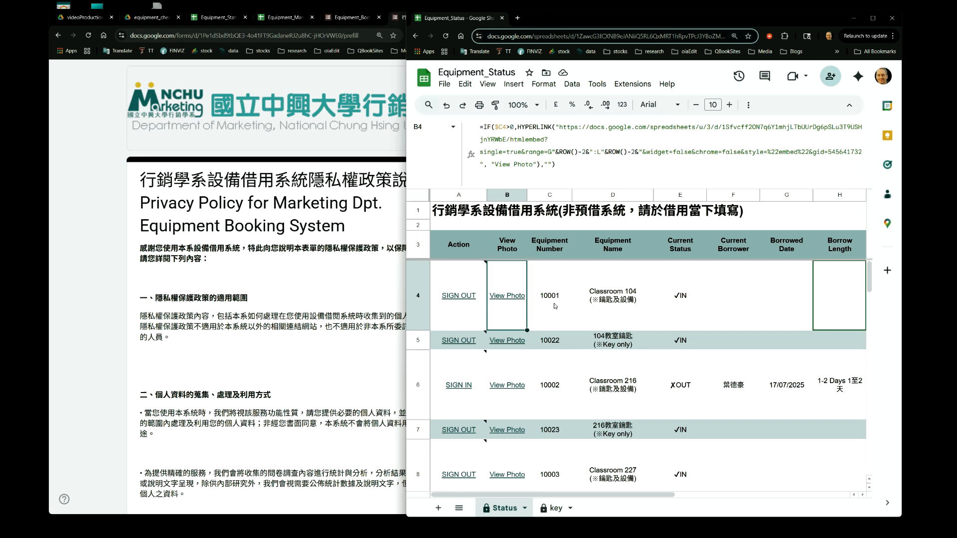
key("Down")
key("Down")
key("Down")
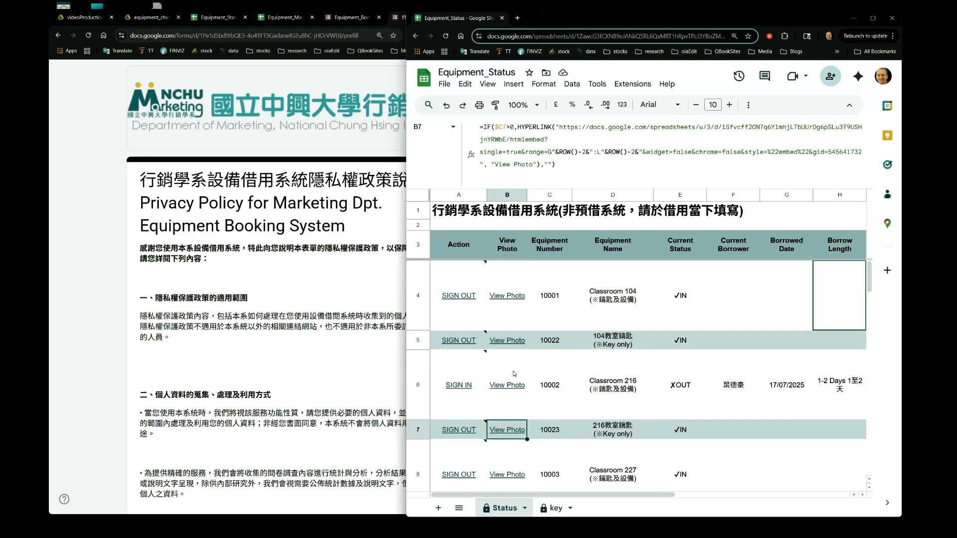
key("Down")
key("Up")
key("Up")
key("Up")
key("Up")
key("Up")
key("Up")
key("Up")
key("Down")
key("Down")
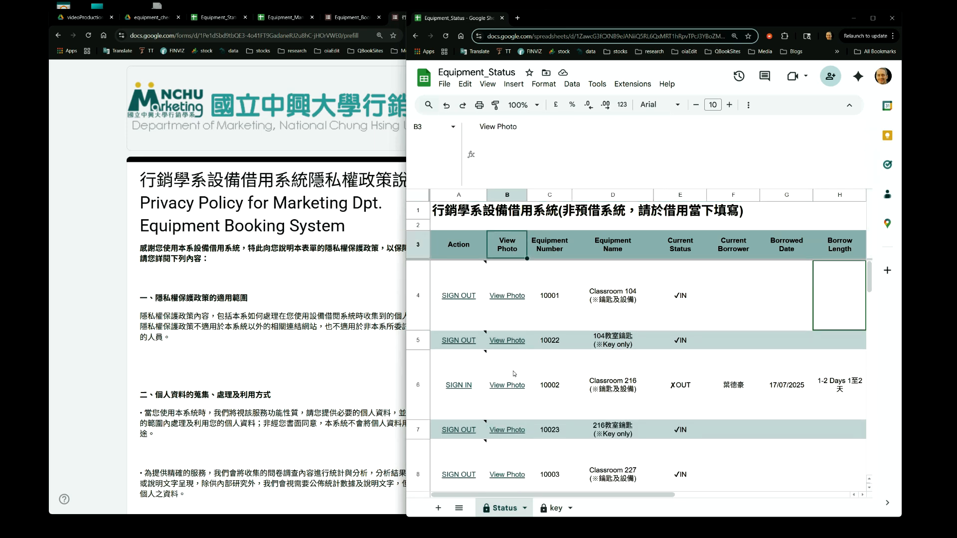
key("Down")
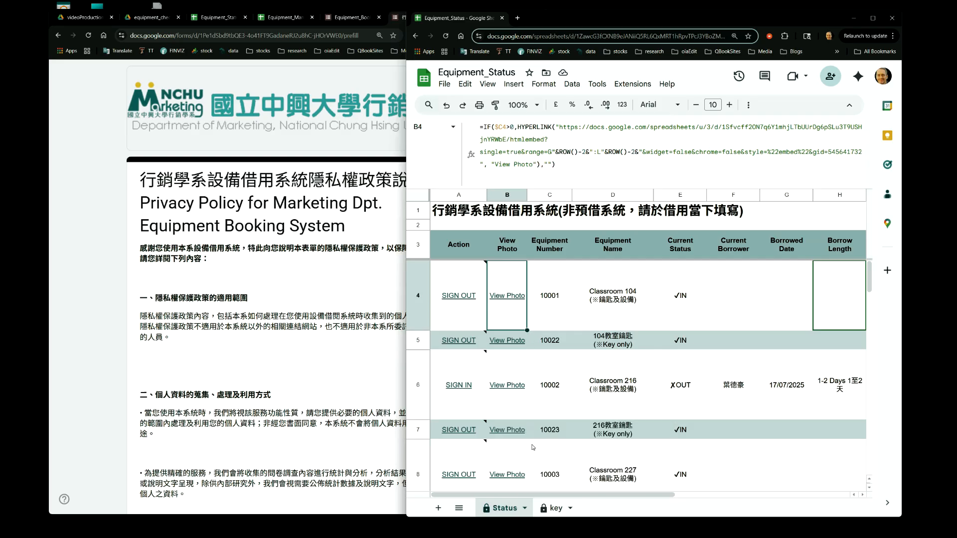
Merge the Equipment_Status tab back into the main browser window alongside the other tabs
mouse_move(516, 359)
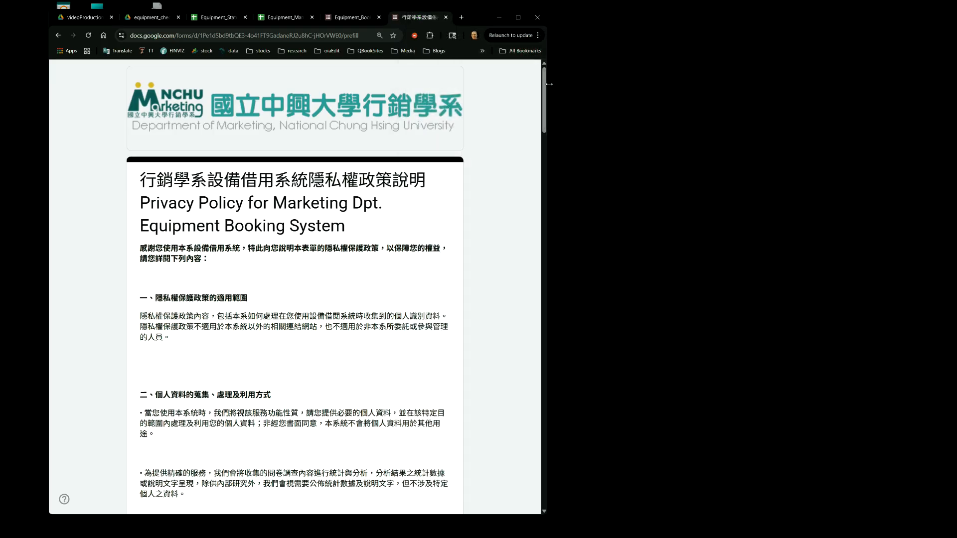
left_click_drag(546, 83, 898, 78)
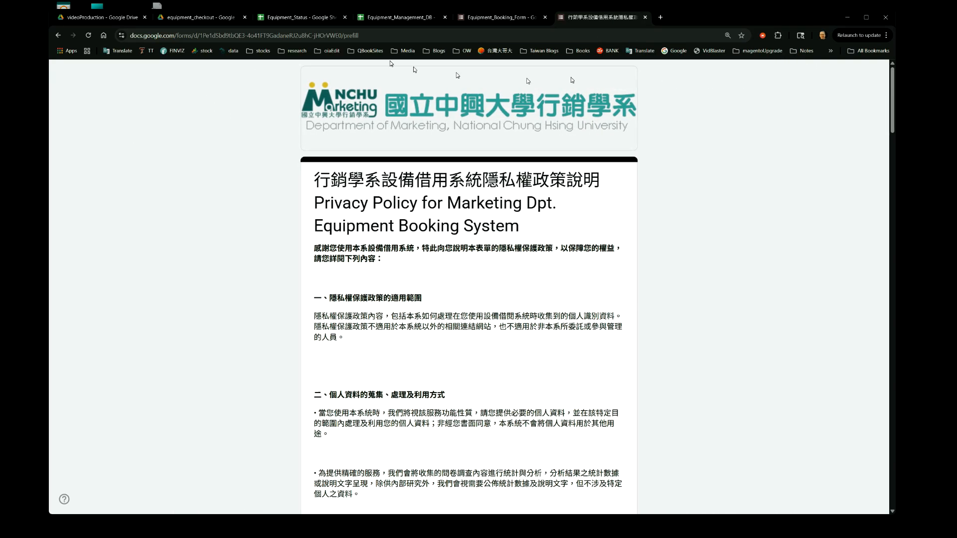